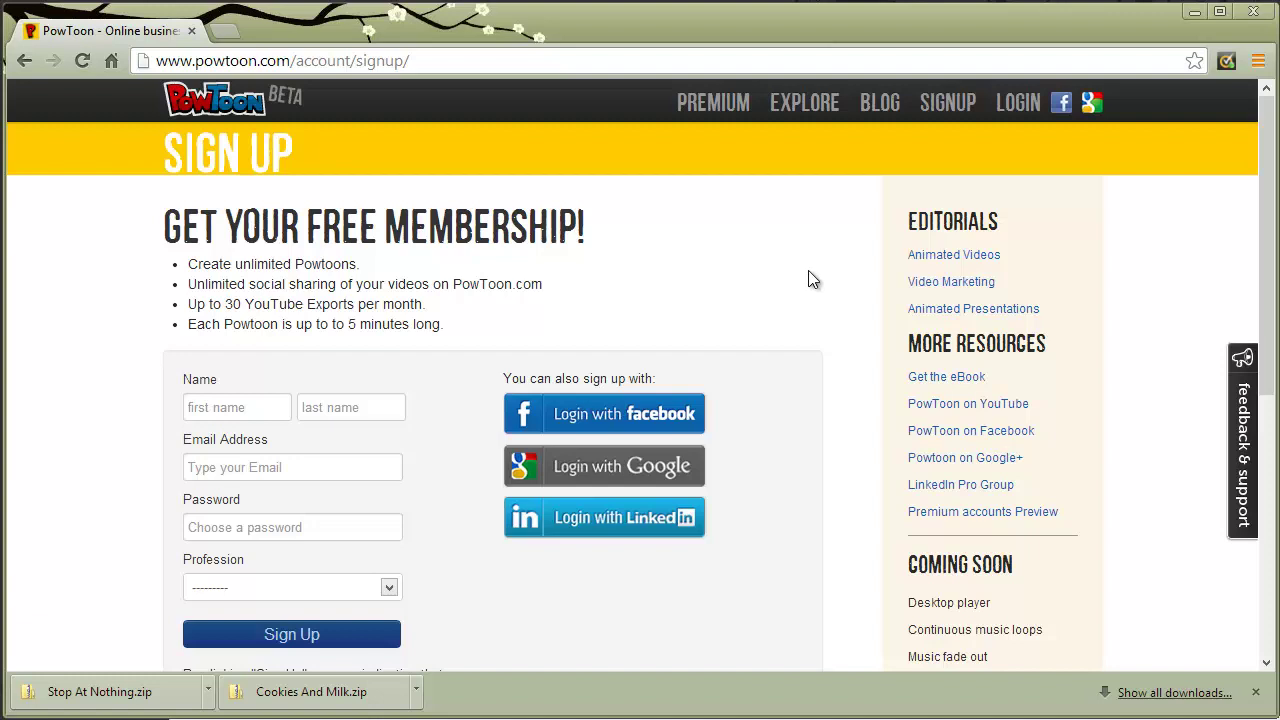
Step: Log in to the existing PowToon account by entering the account password
click(1020, 104)
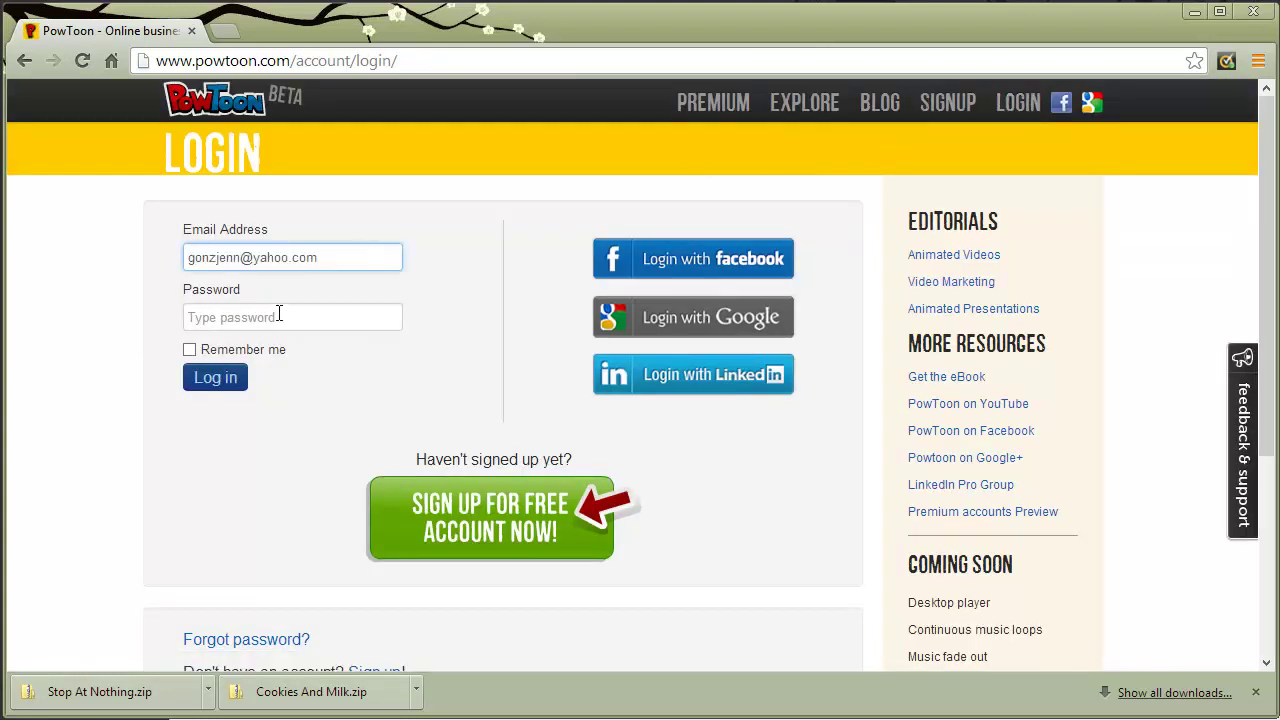
click(277, 316)
text(•••••••••)
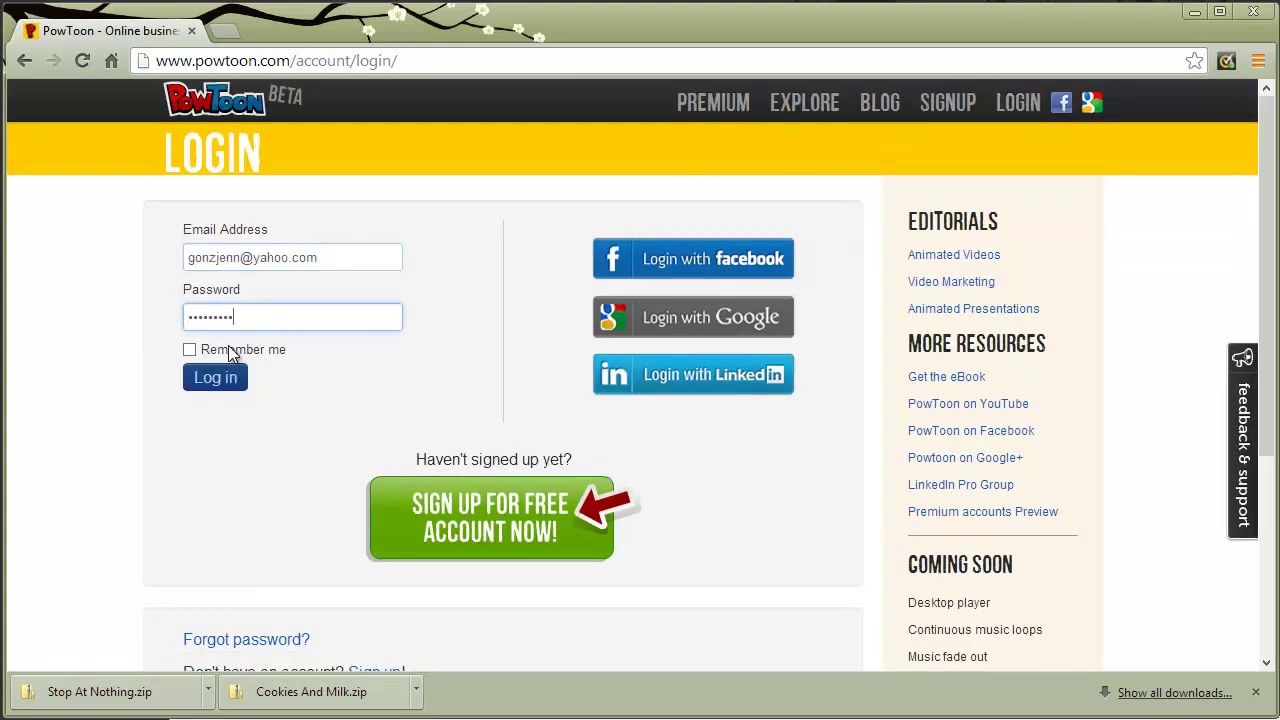
click(194, 383)
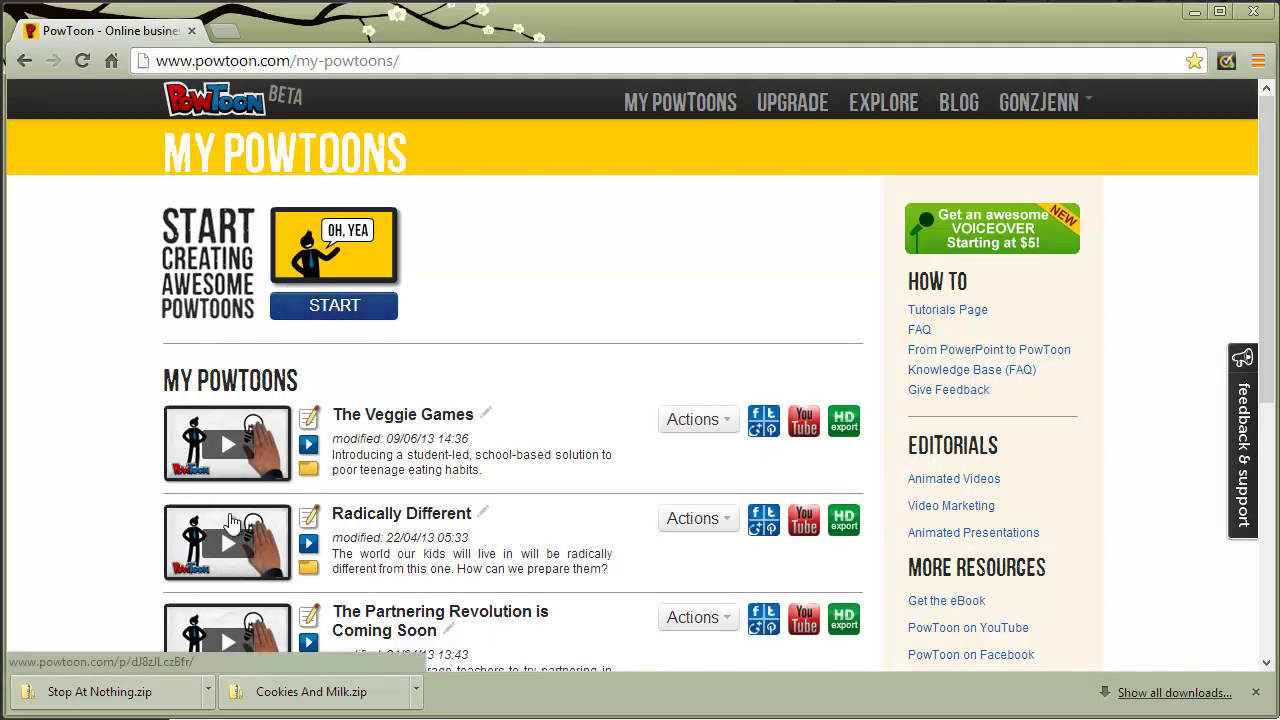
Step: Create a blank PowToon project titled "Sample" with the description "A Powtoon Demonstration"
click(312, 320)
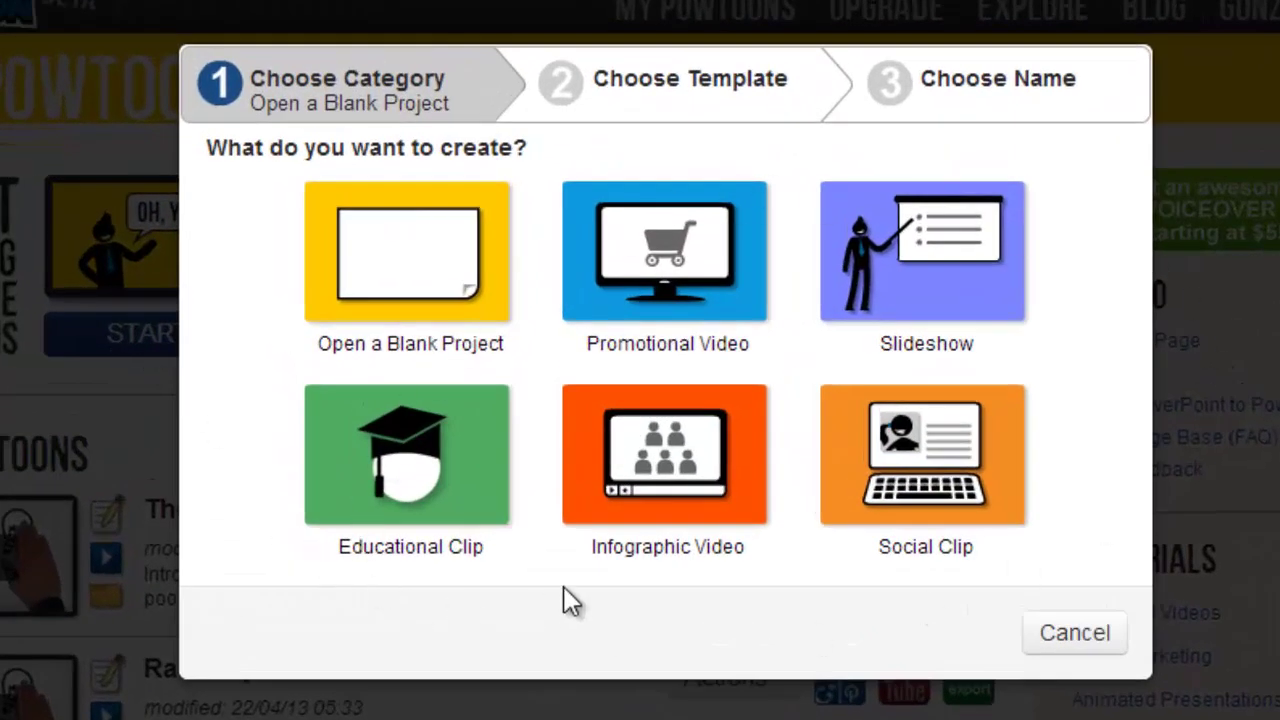
click(413, 242)
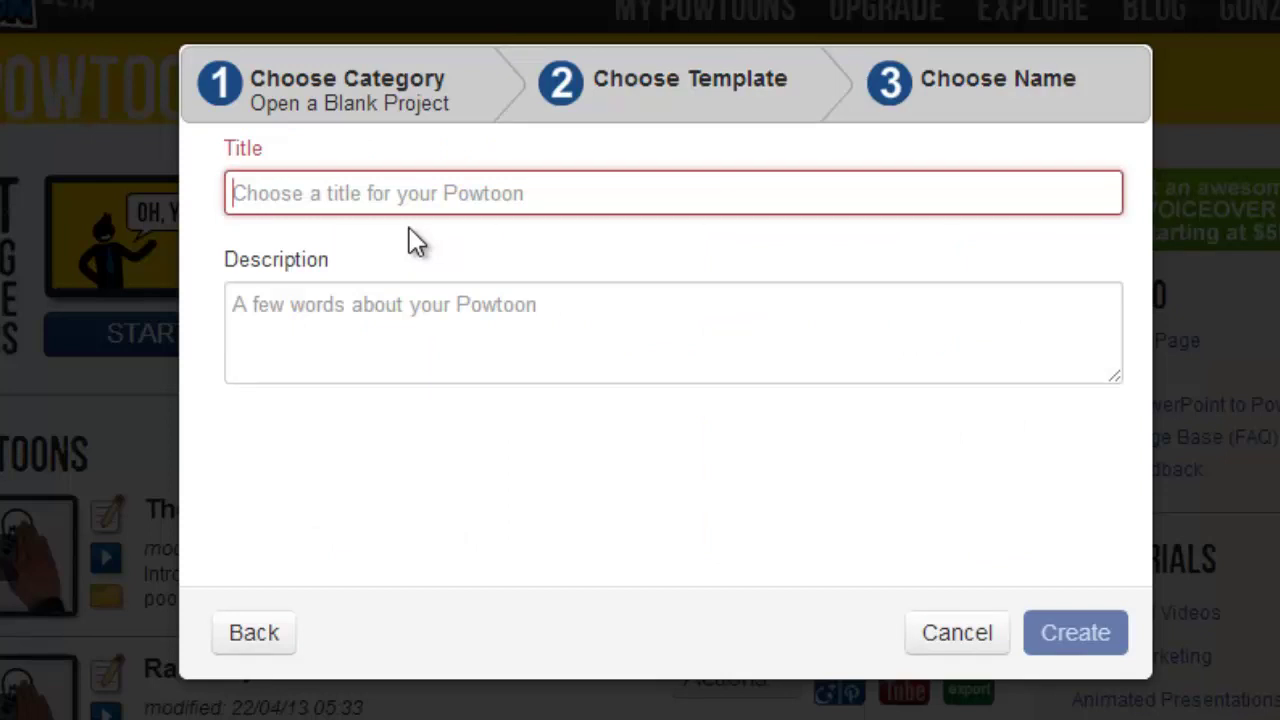
text(Sampe)
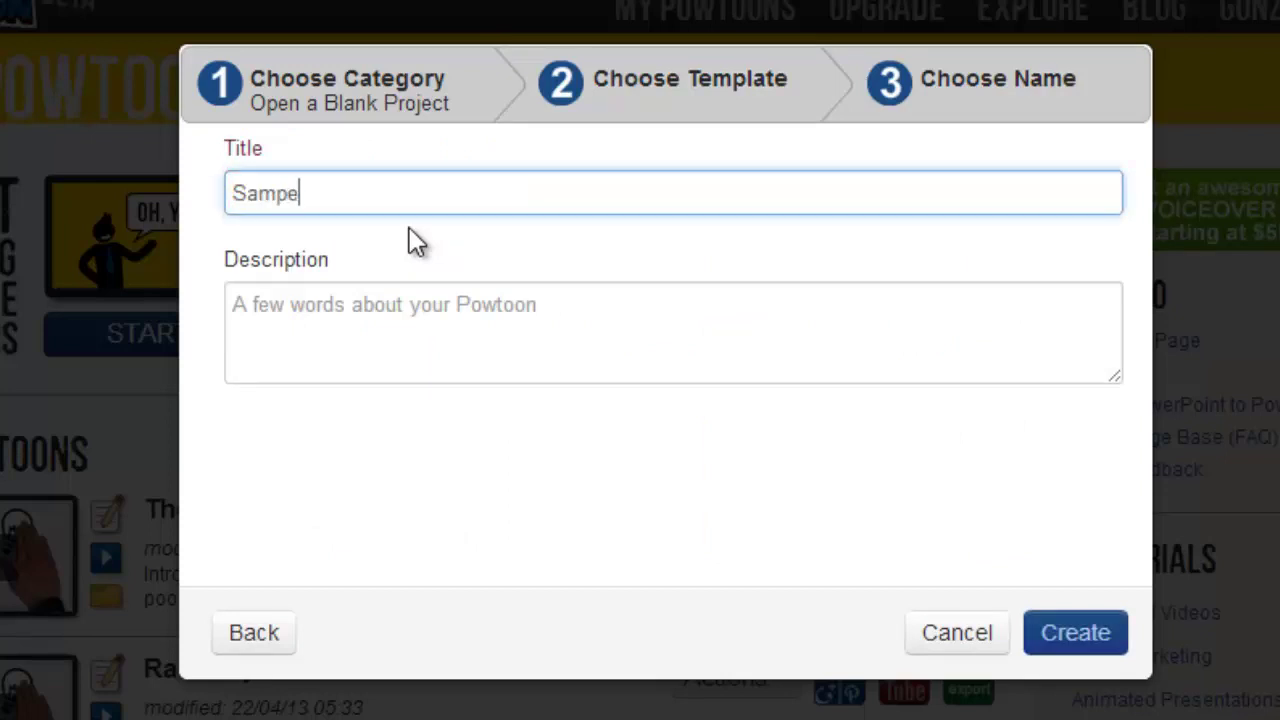
key(BackSpace)
text(le)
click(362, 305)
text(A)
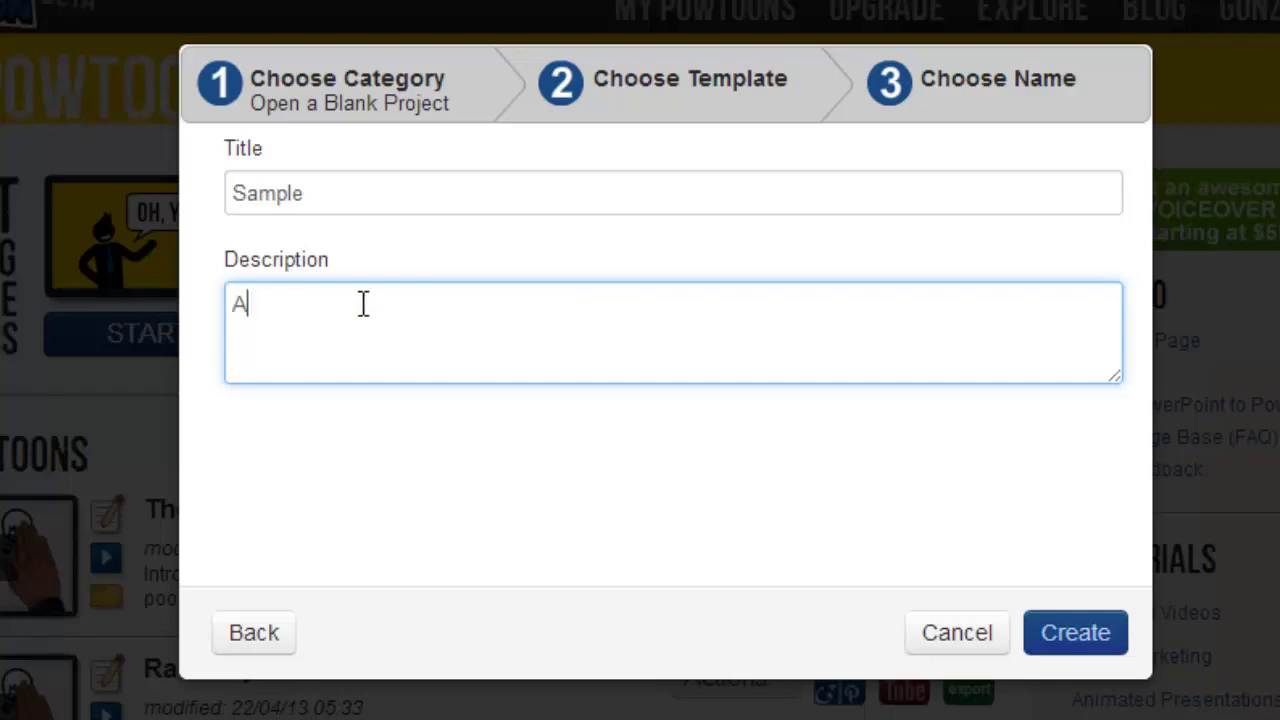
text( Powtoon Demons)
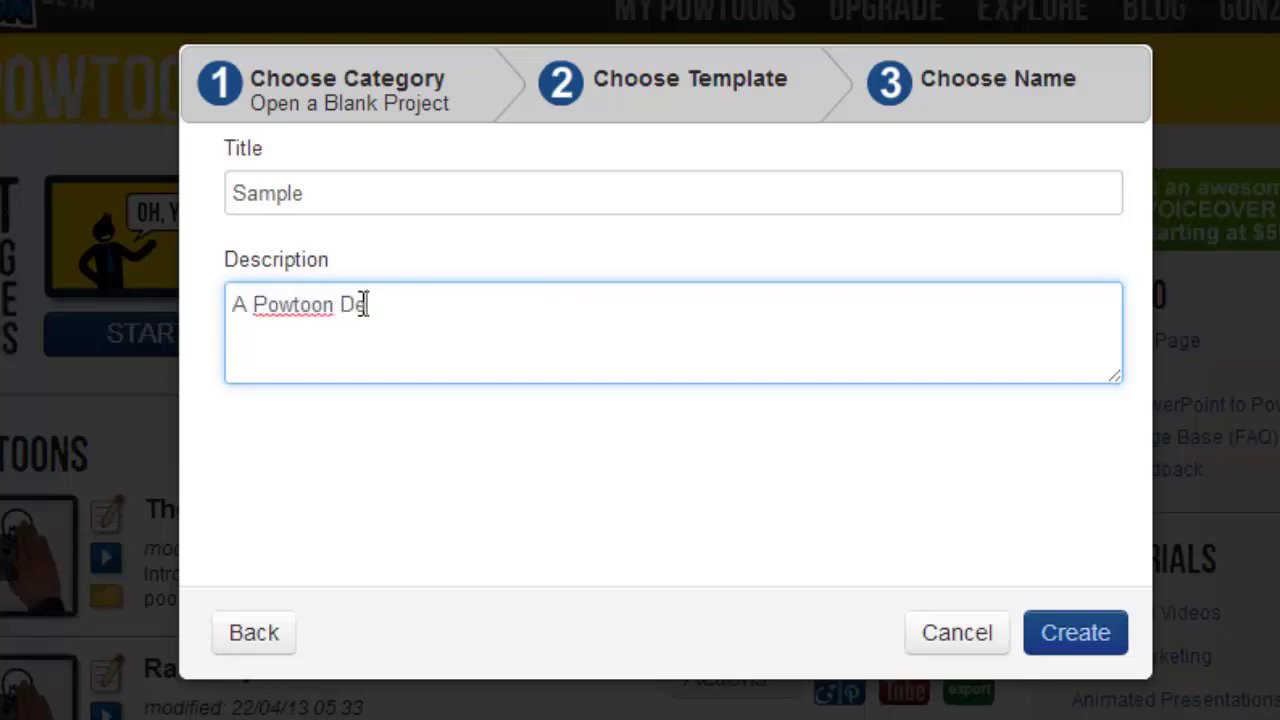
text(tration)
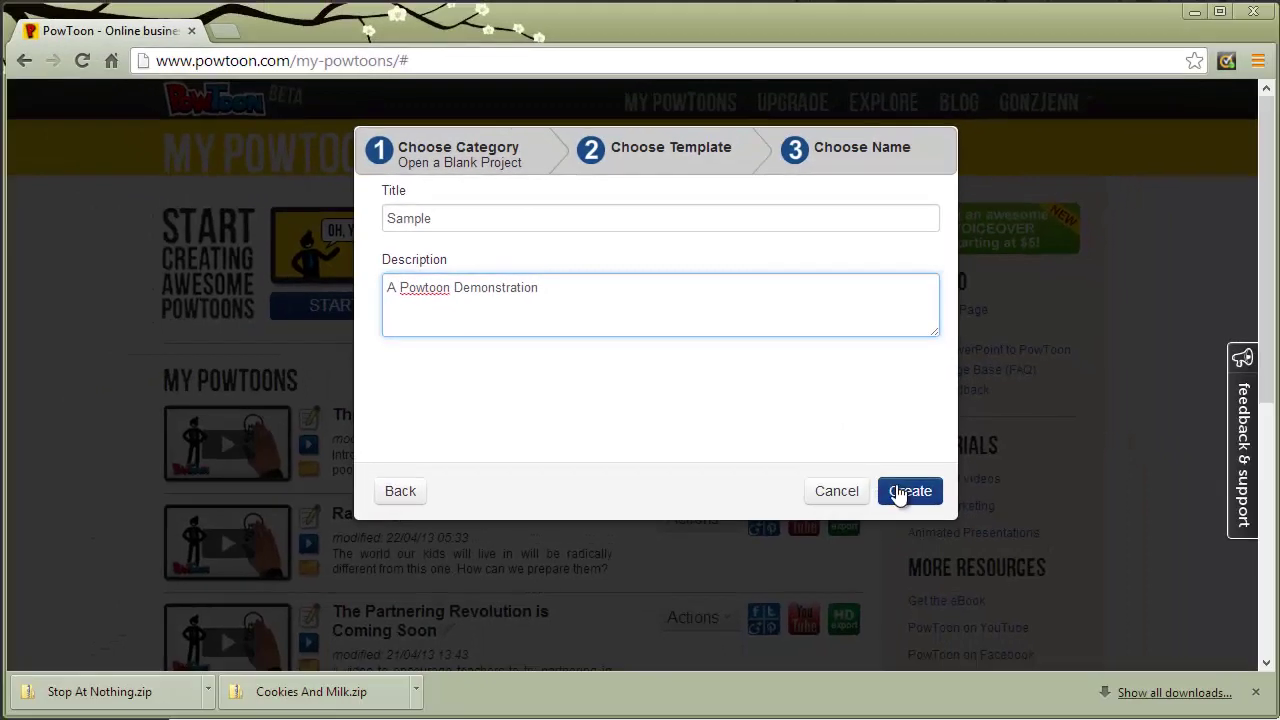
click(906, 491)
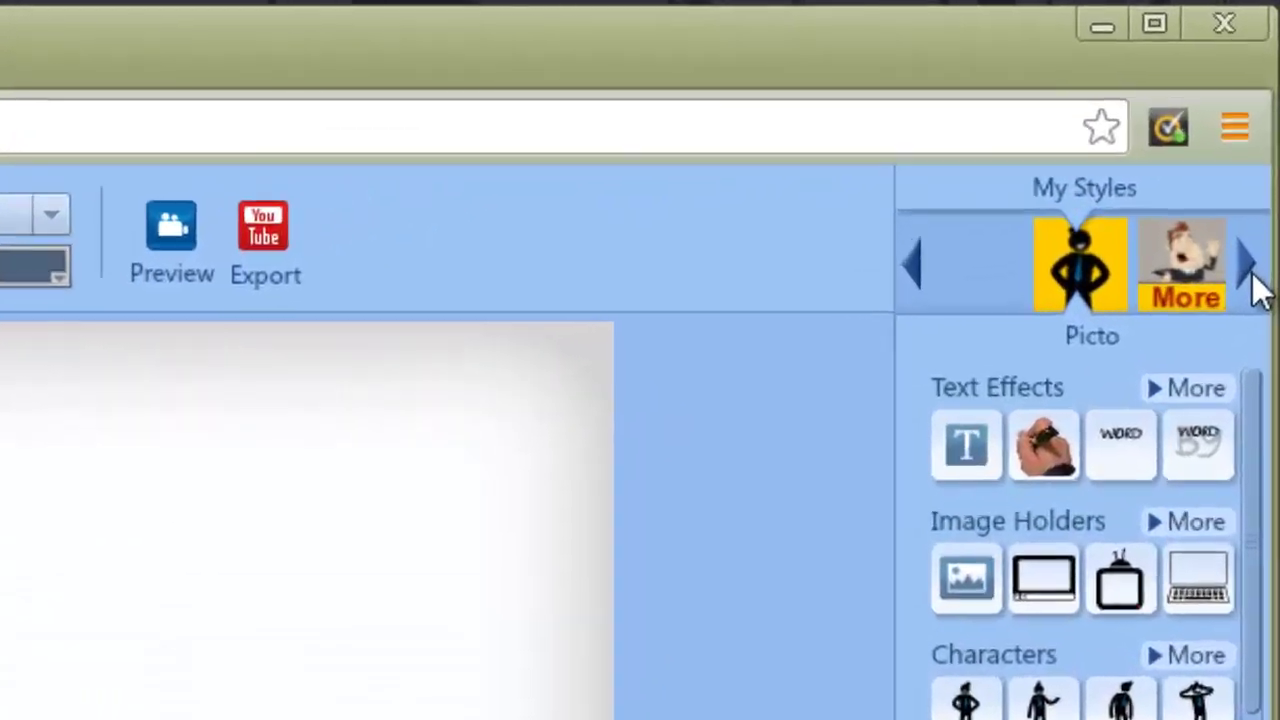
Step: Browse the available graphic styles, including Creanimate Comic, Paper Cut and Marker, and return to Picto
click(1250, 270)
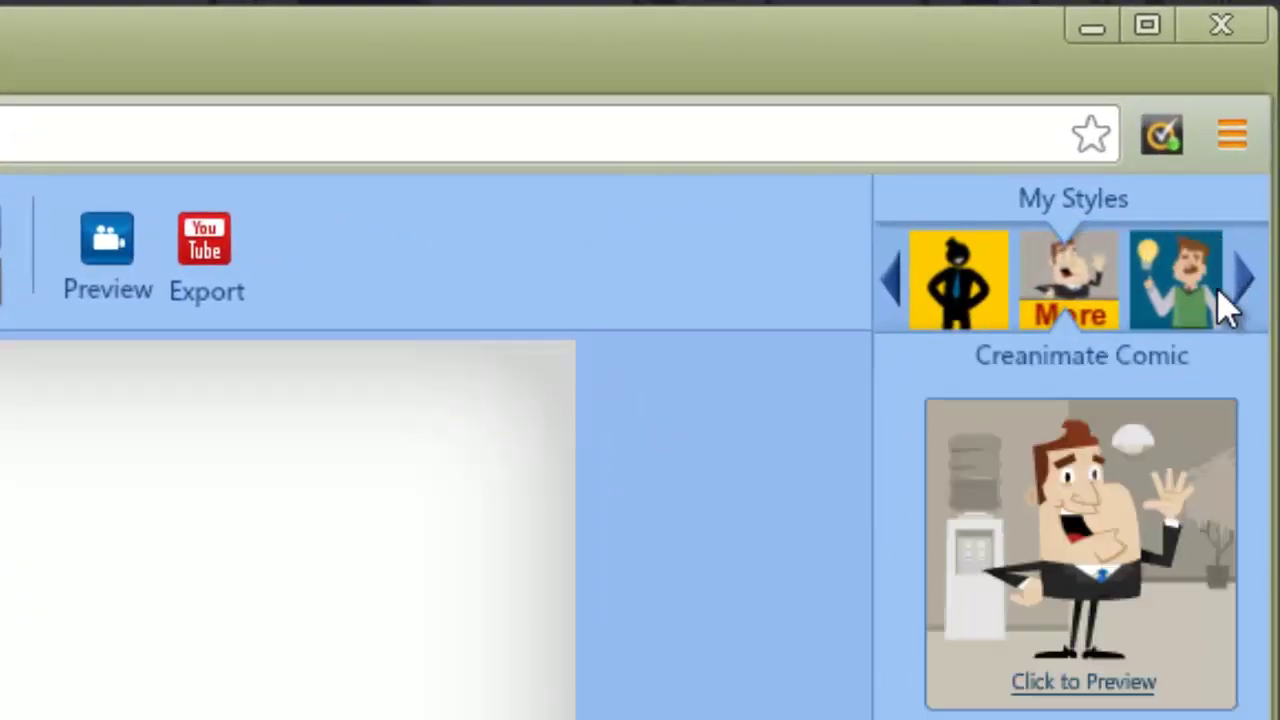
click(1178, 280)
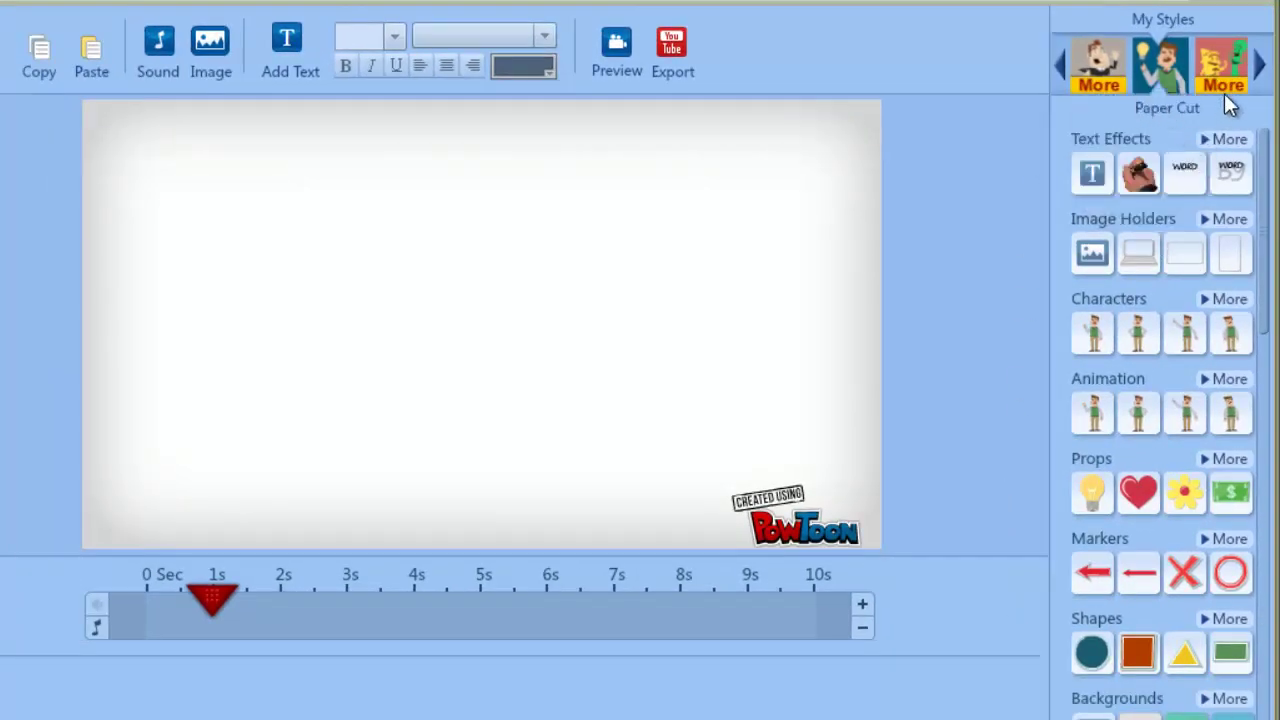
click(1261, 72)
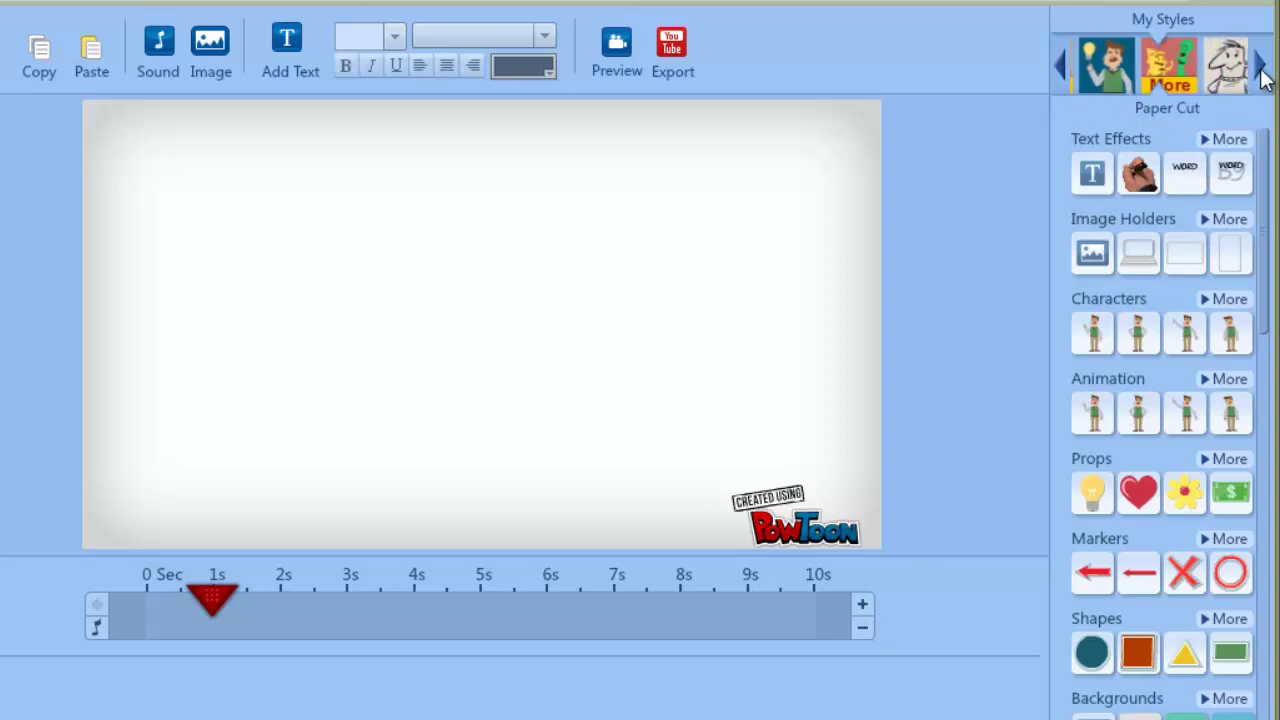
click(1261, 72)
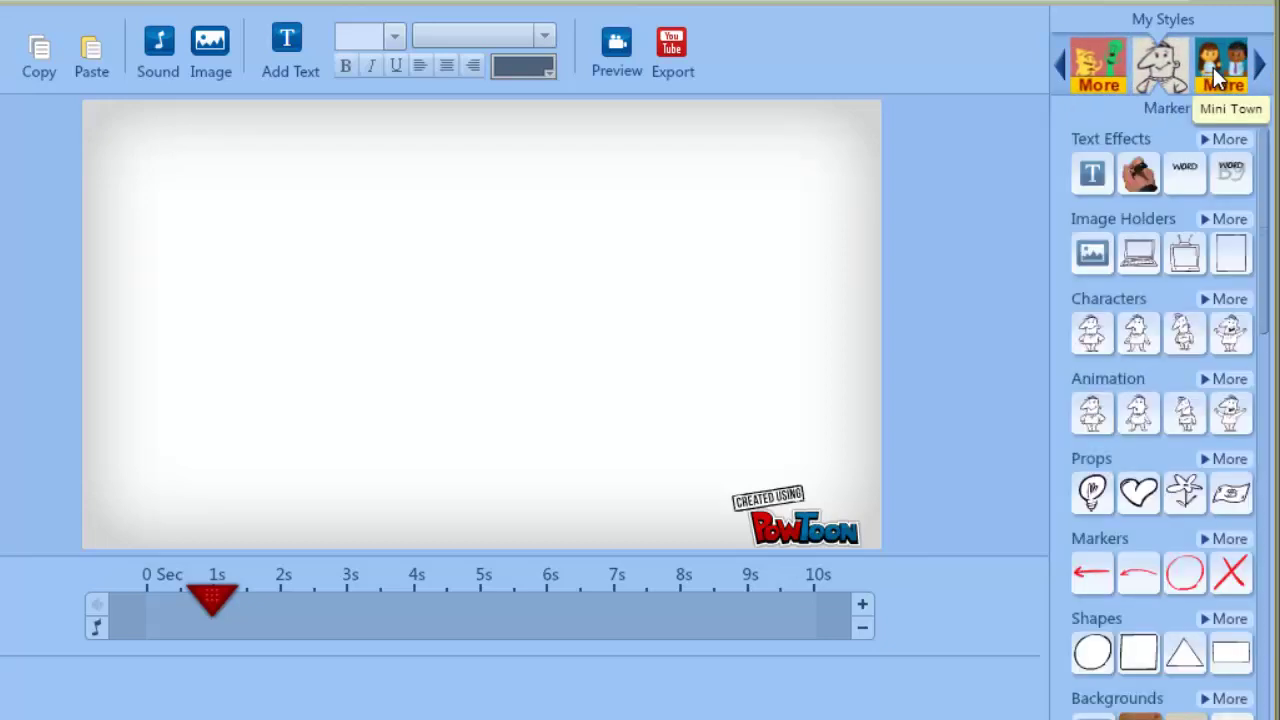
click(1064, 62)
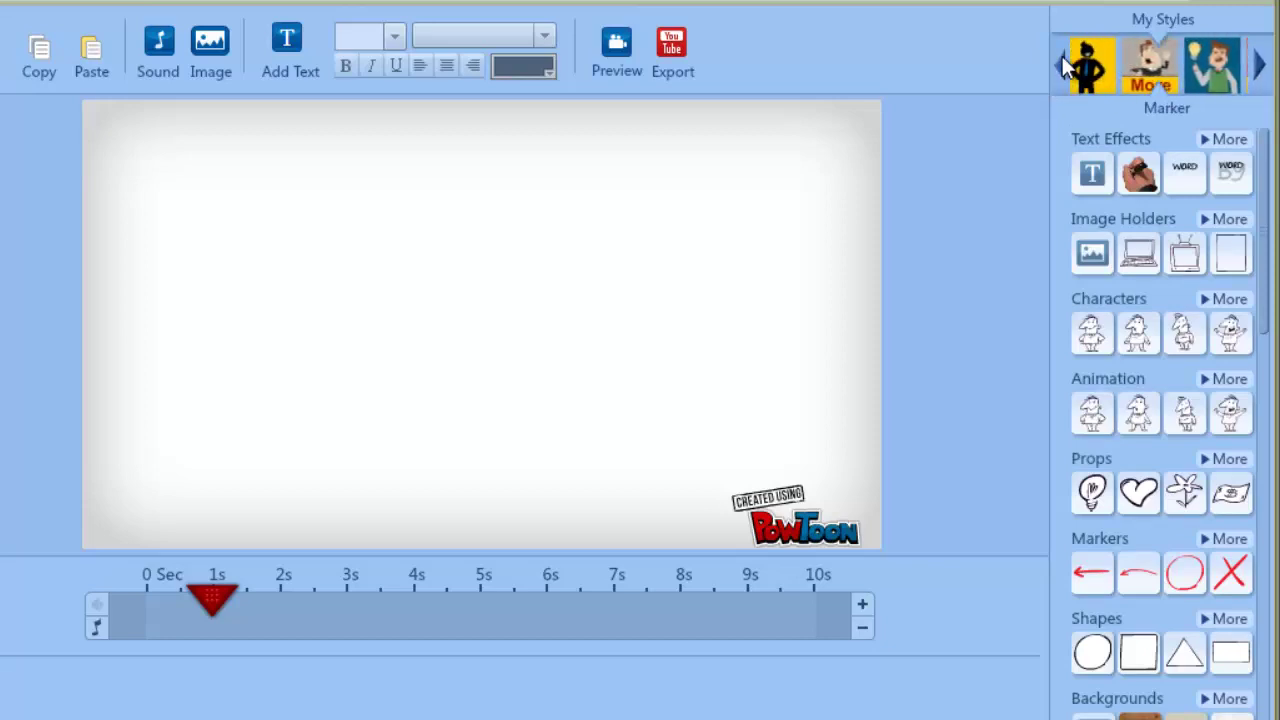
click(1160, 66)
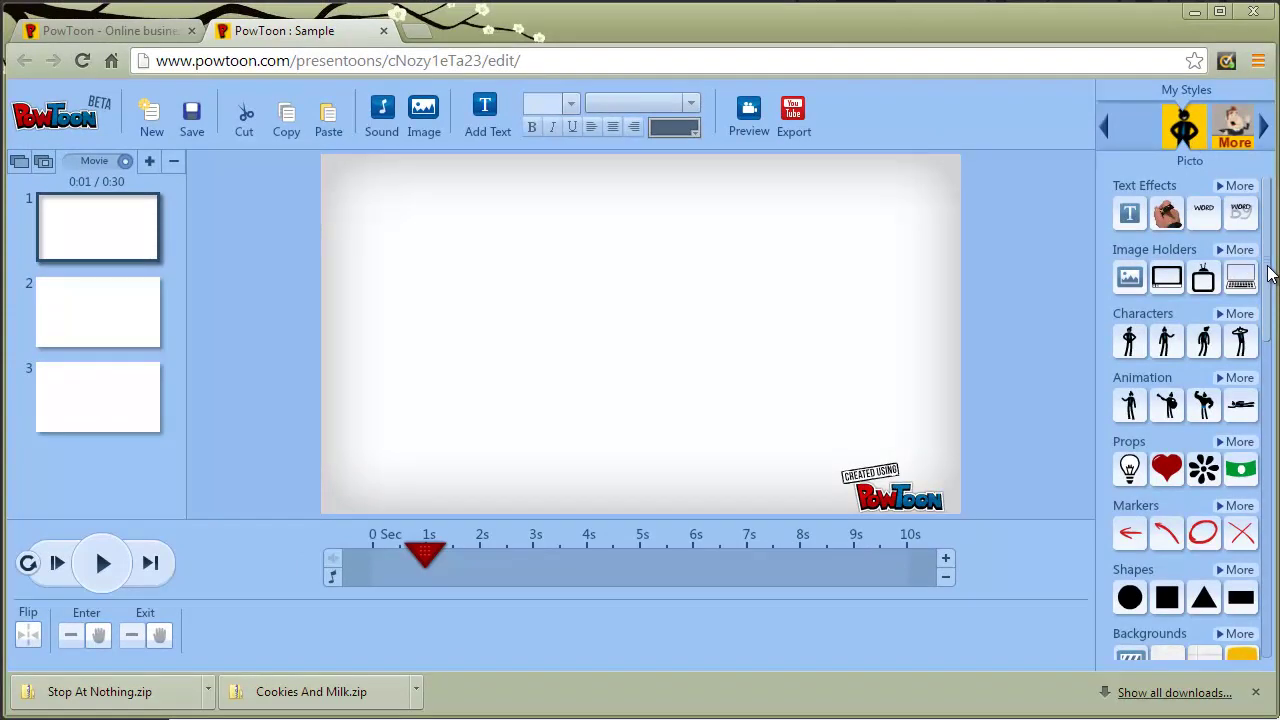
Step: Expand the full set of Picto backgrounds and apply the textured purple one to slide 1
drag(1270, 275, 1274, 520)
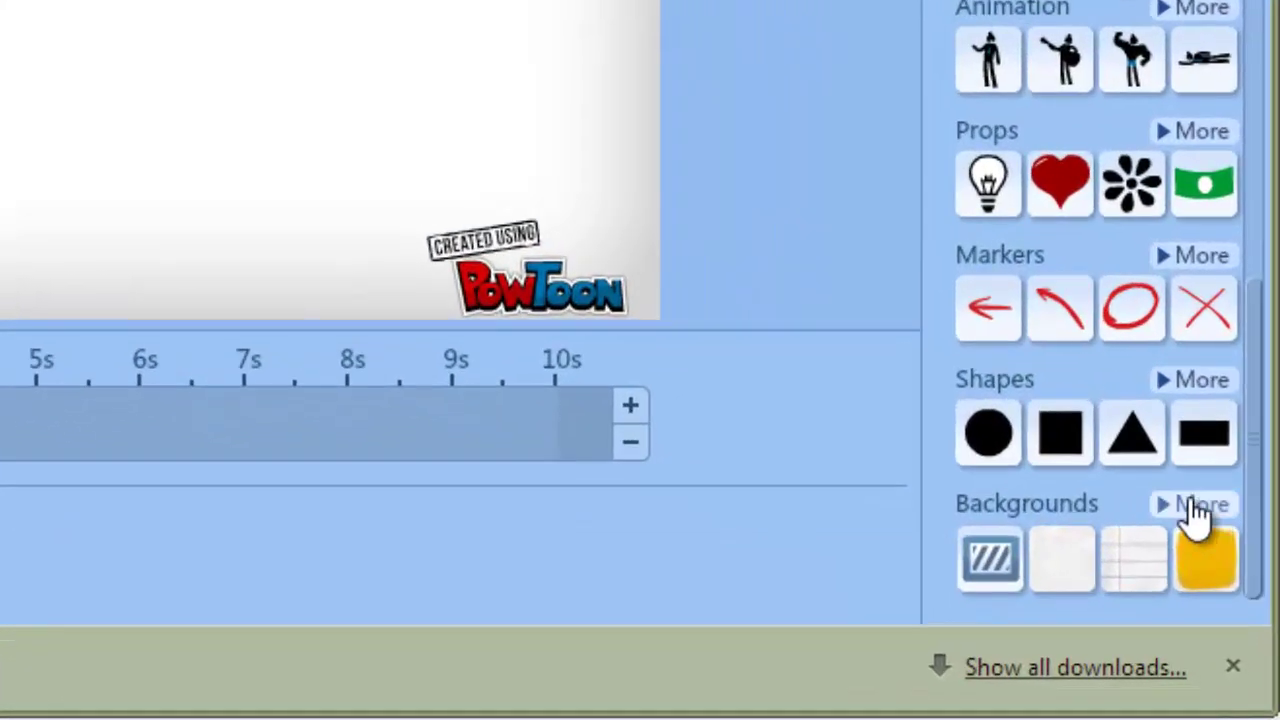
click(1214, 556)
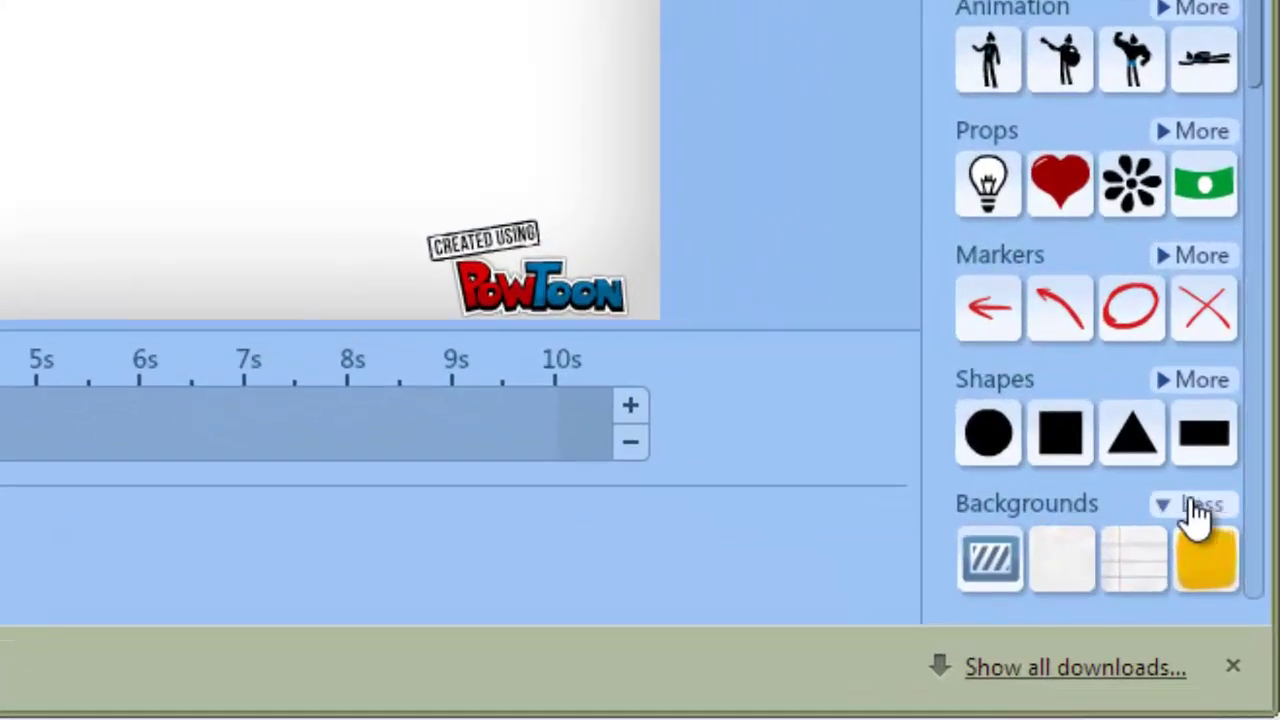
scroll(1257, 614, down, 3)
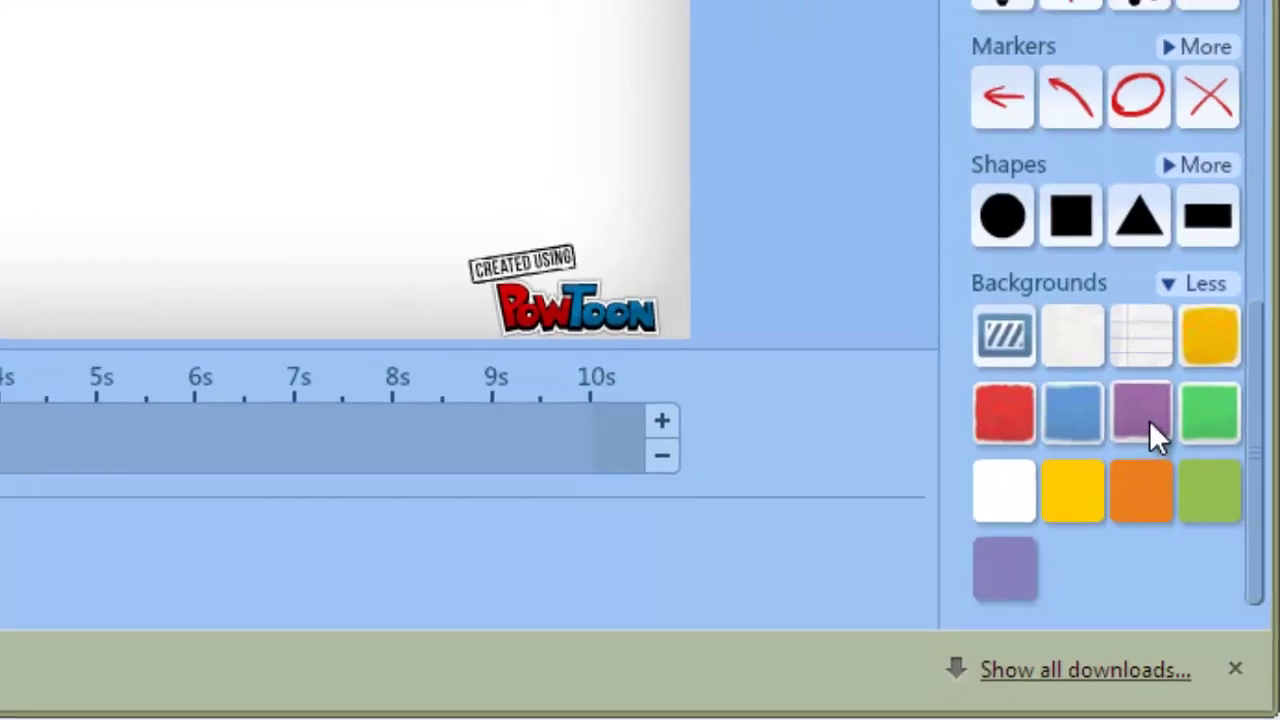
click(1134, 397)
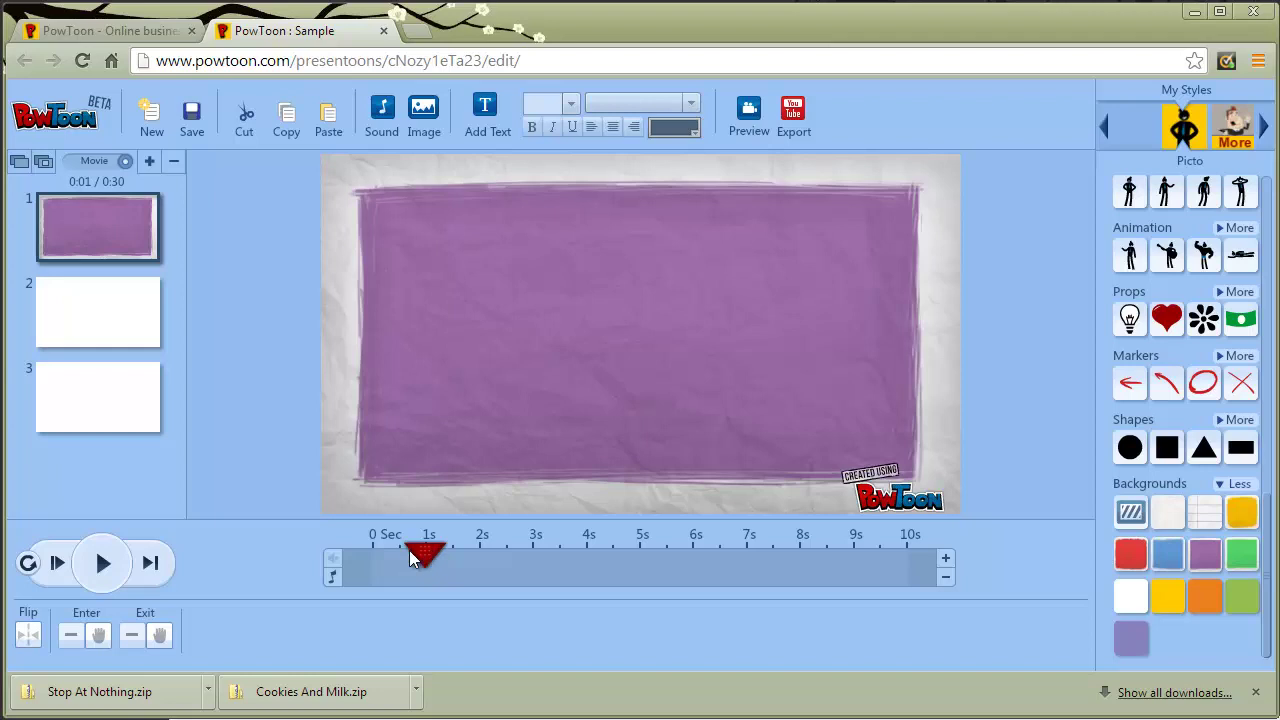
Step: Play the movie from 0 seconds on slide 1, pause it on slide 2 and return to slide 1
drag(424, 553, 367, 551)
click(103, 563)
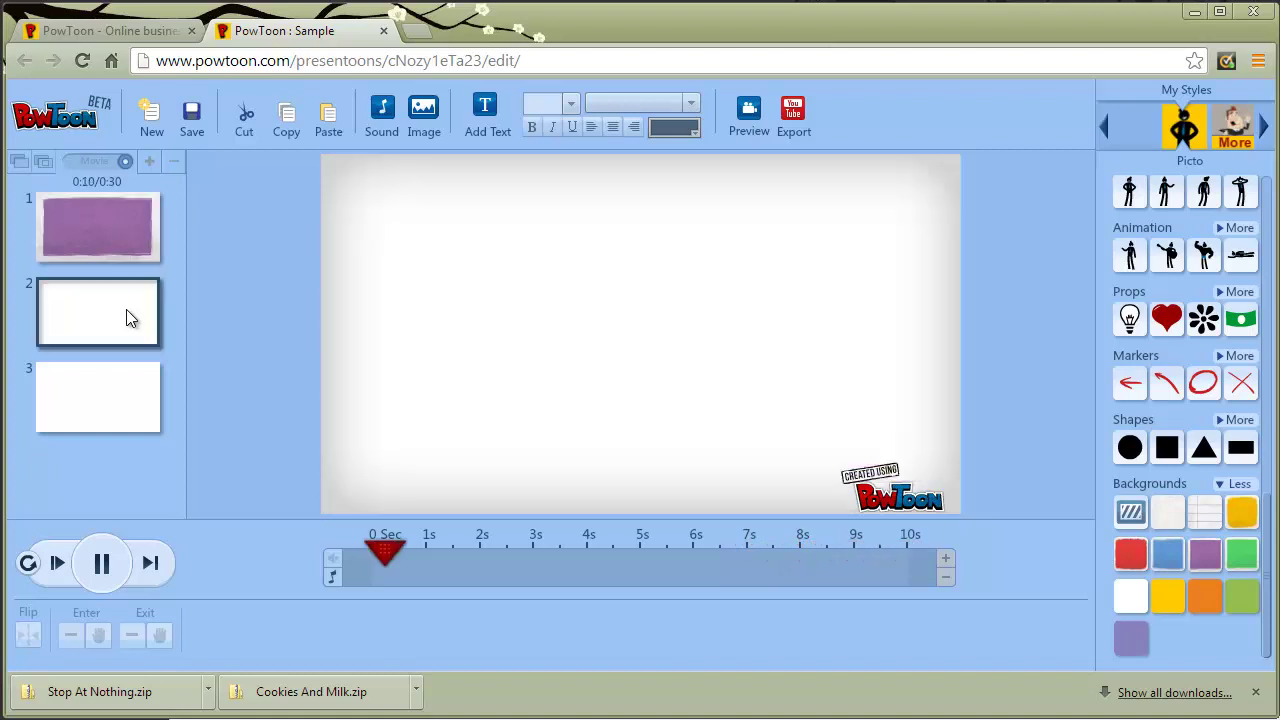
click(101, 562)
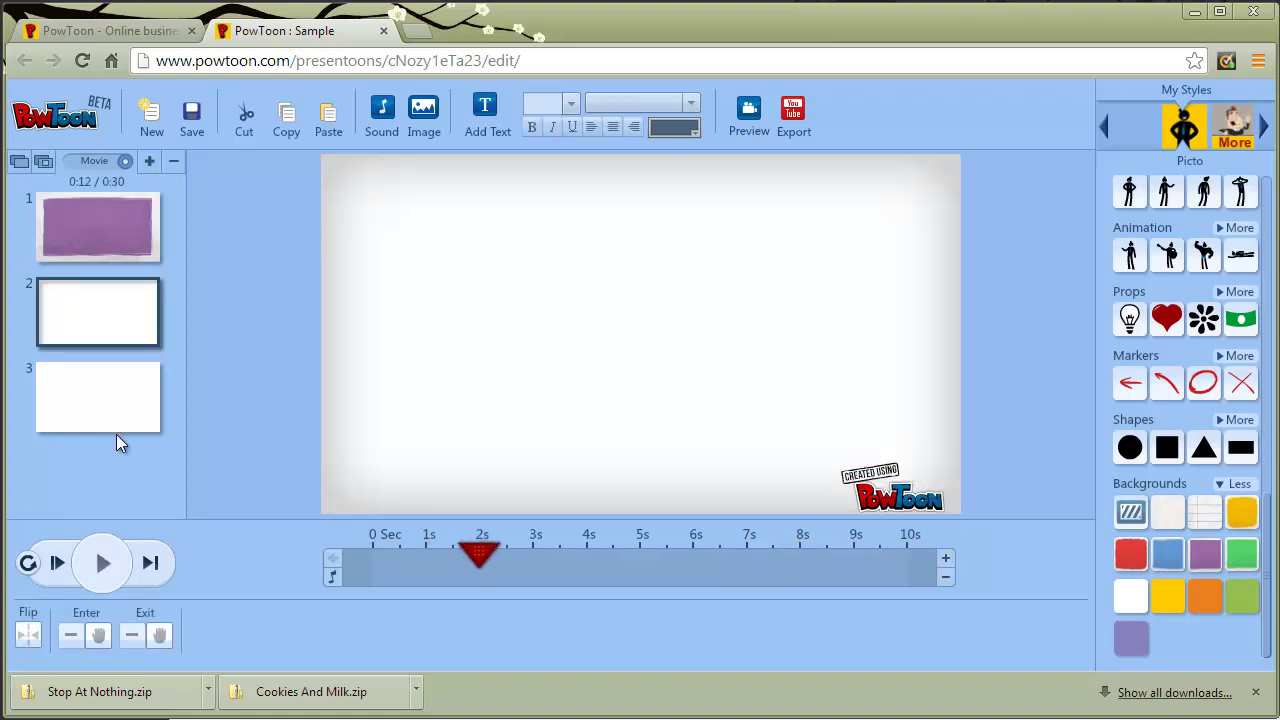
click(94, 230)
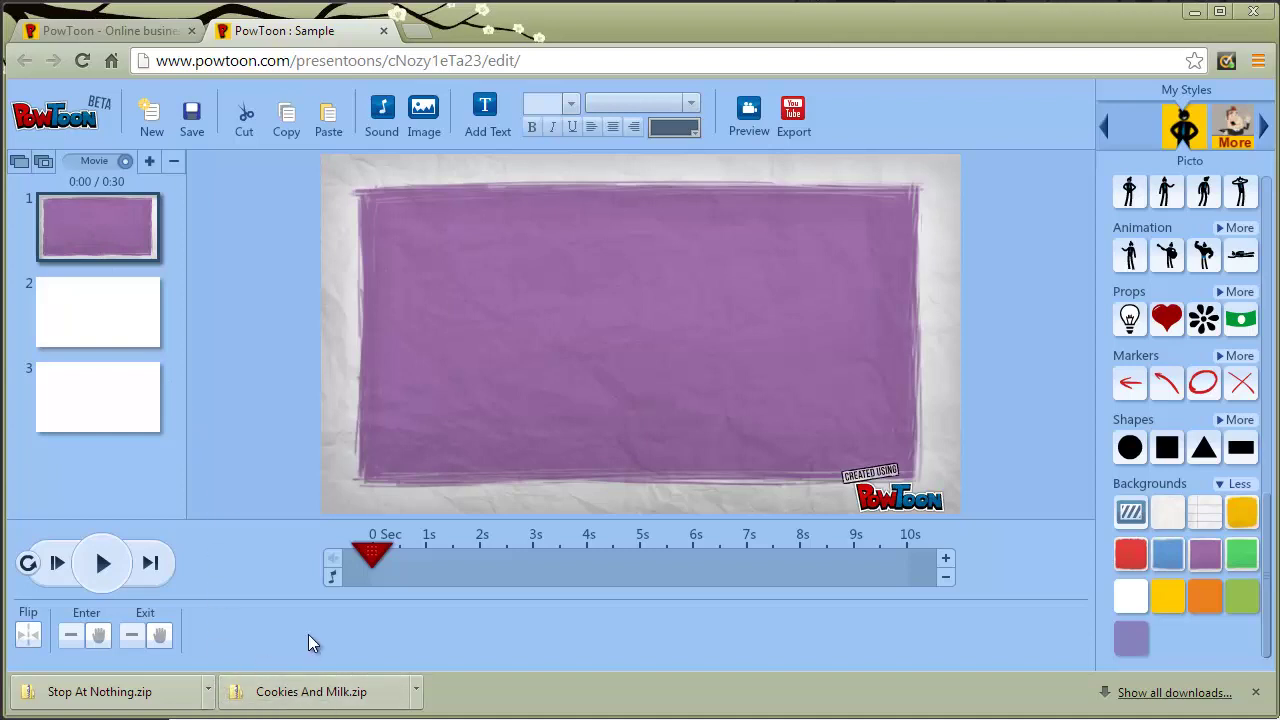
Step: Find the free track "Explain Away" in the Sound Manager, listen to it and add it as the music track
click(384, 110)
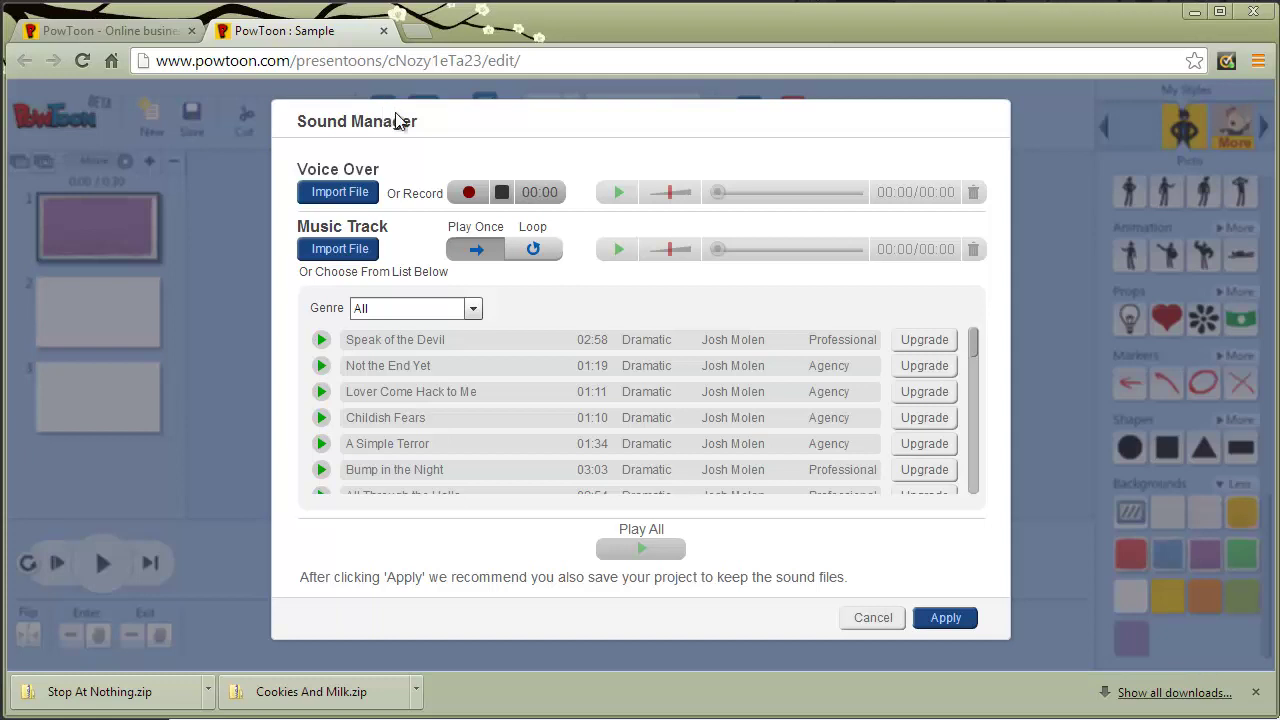
scroll(978, 358, down, 2)
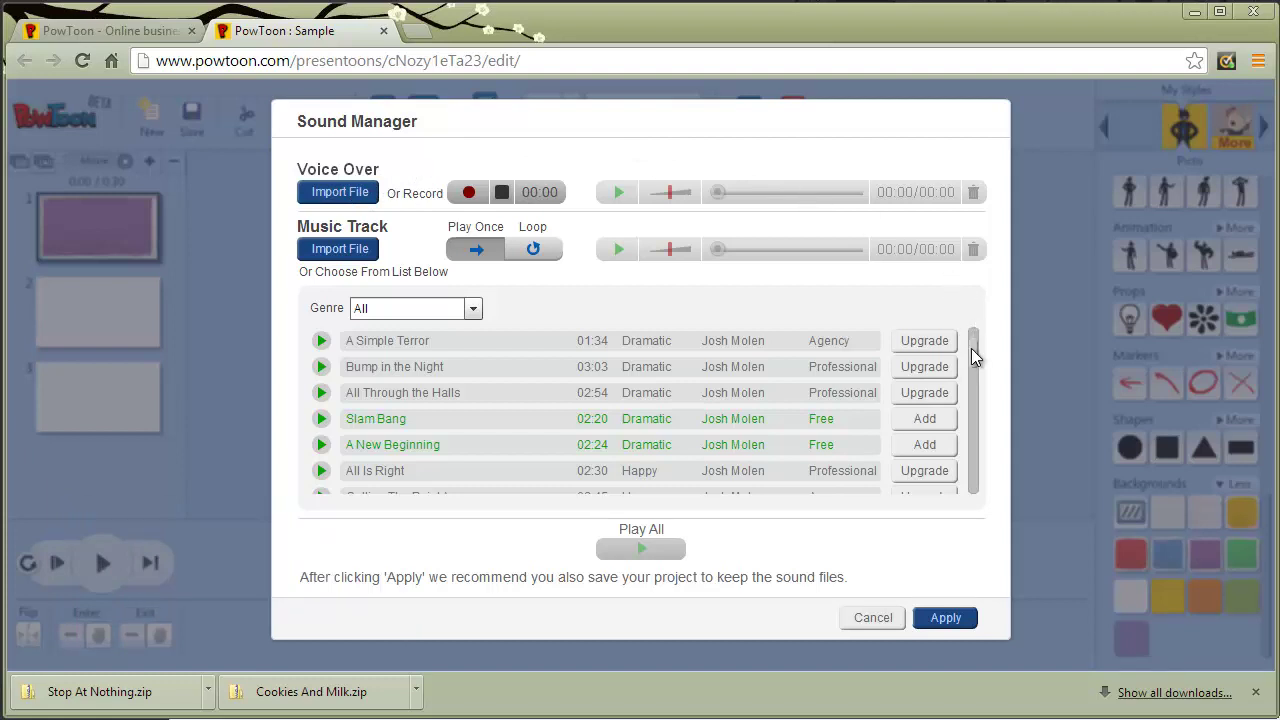
mouse_move(971, 348)
mouse_down()
mouse_move(975, 387)
mouse_move(993, 396)
mouse_move(990, 339)
mouse_up()
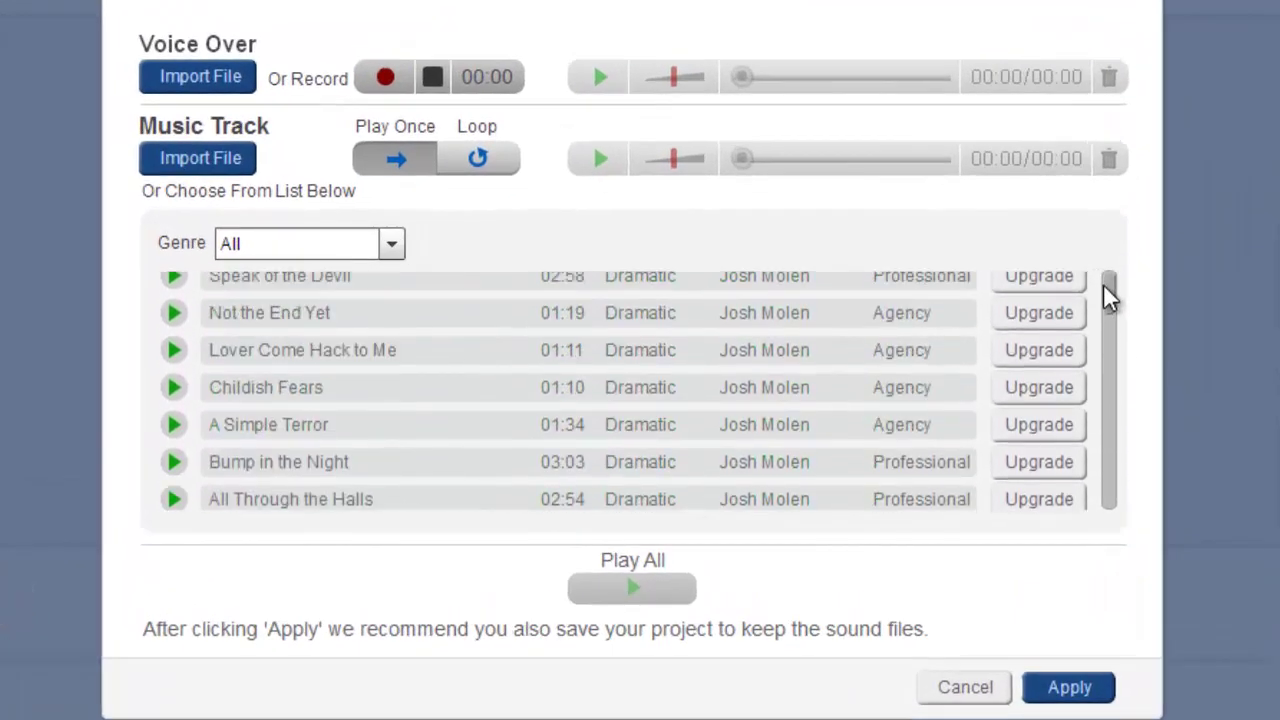
drag(1103, 283, 1099, 353)
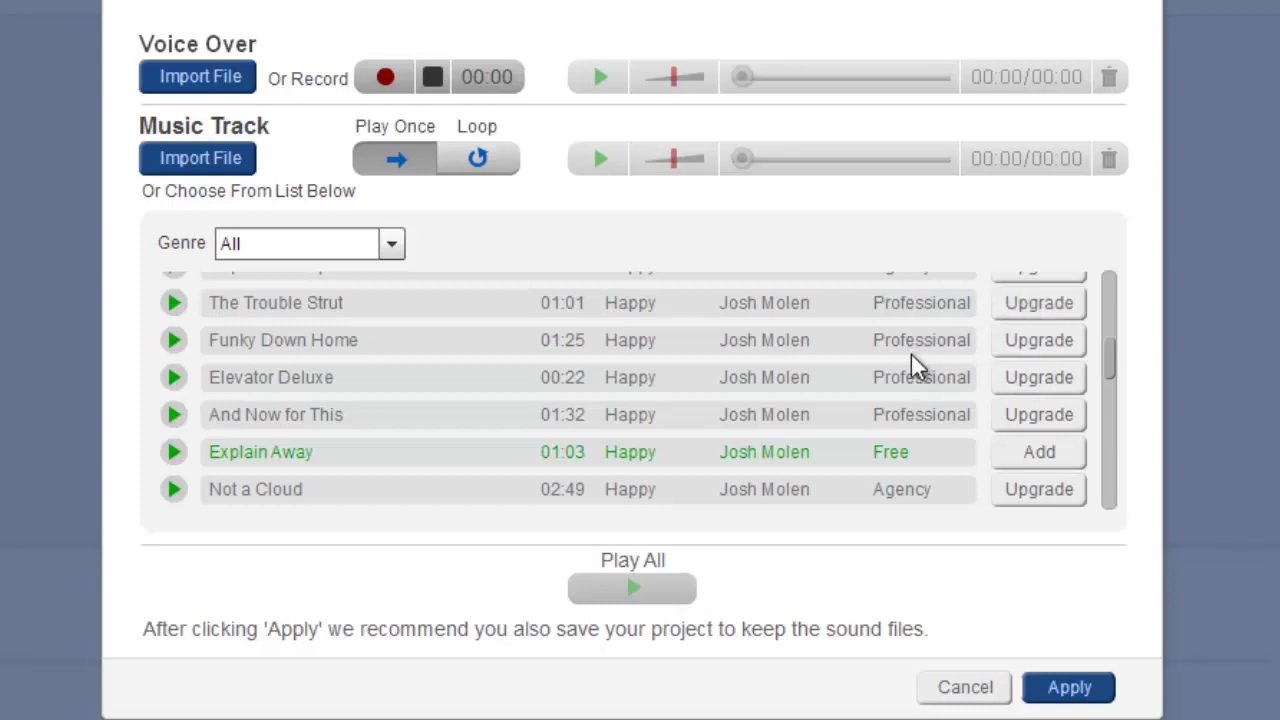
mouse_move(861, 377)
click(175, 455)
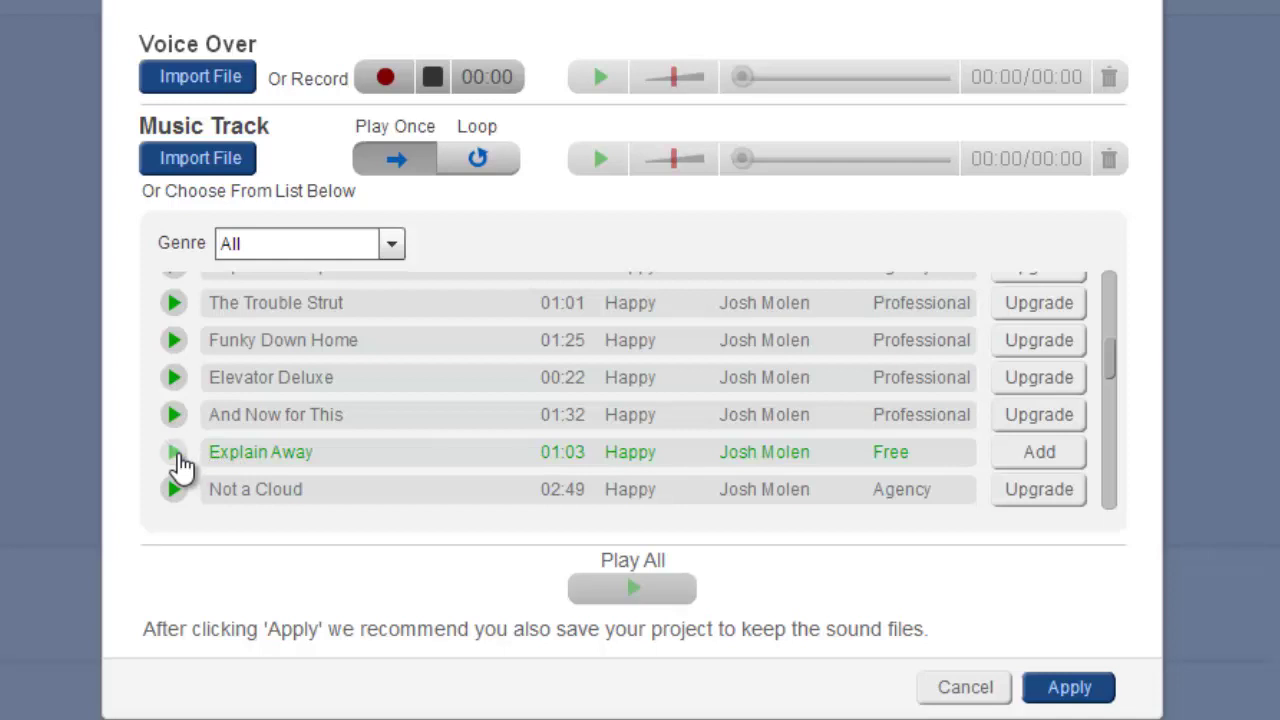
click(1040, 453)
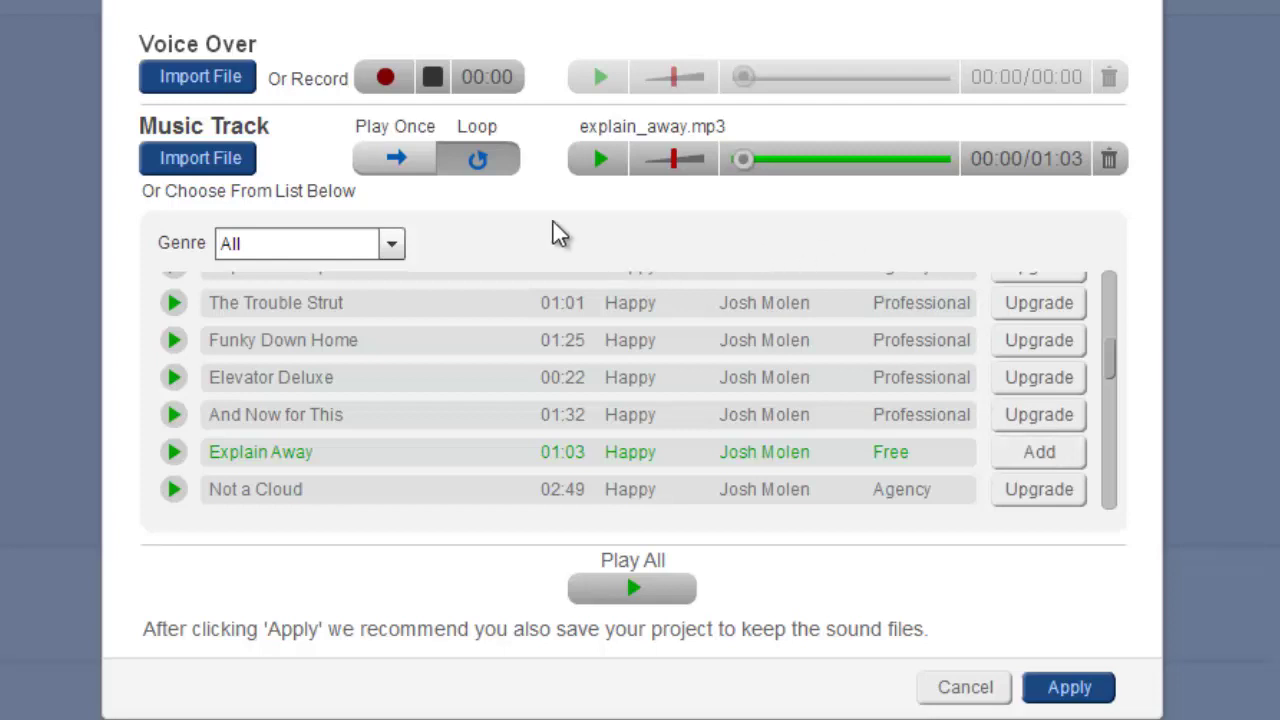
Step: Allow microphone access and record a voice-over of about 15 seconds
click(386, 80)
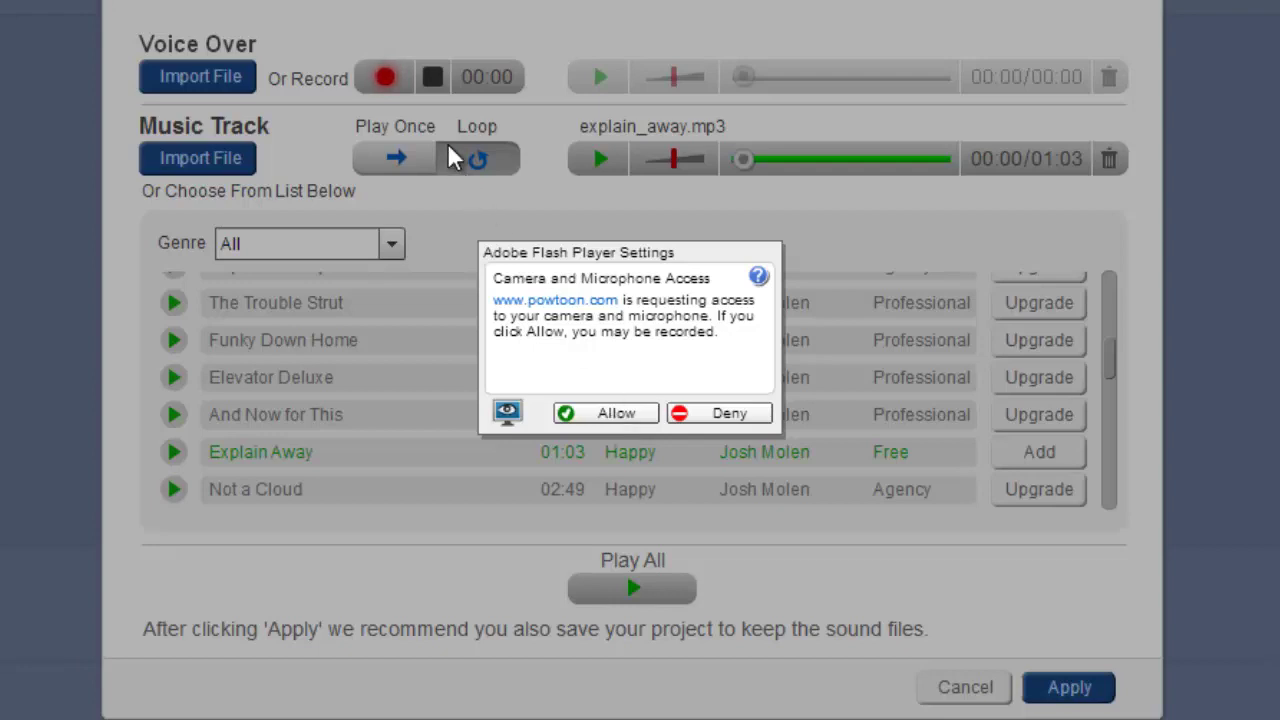
click(620, 413)
click(386, 80)
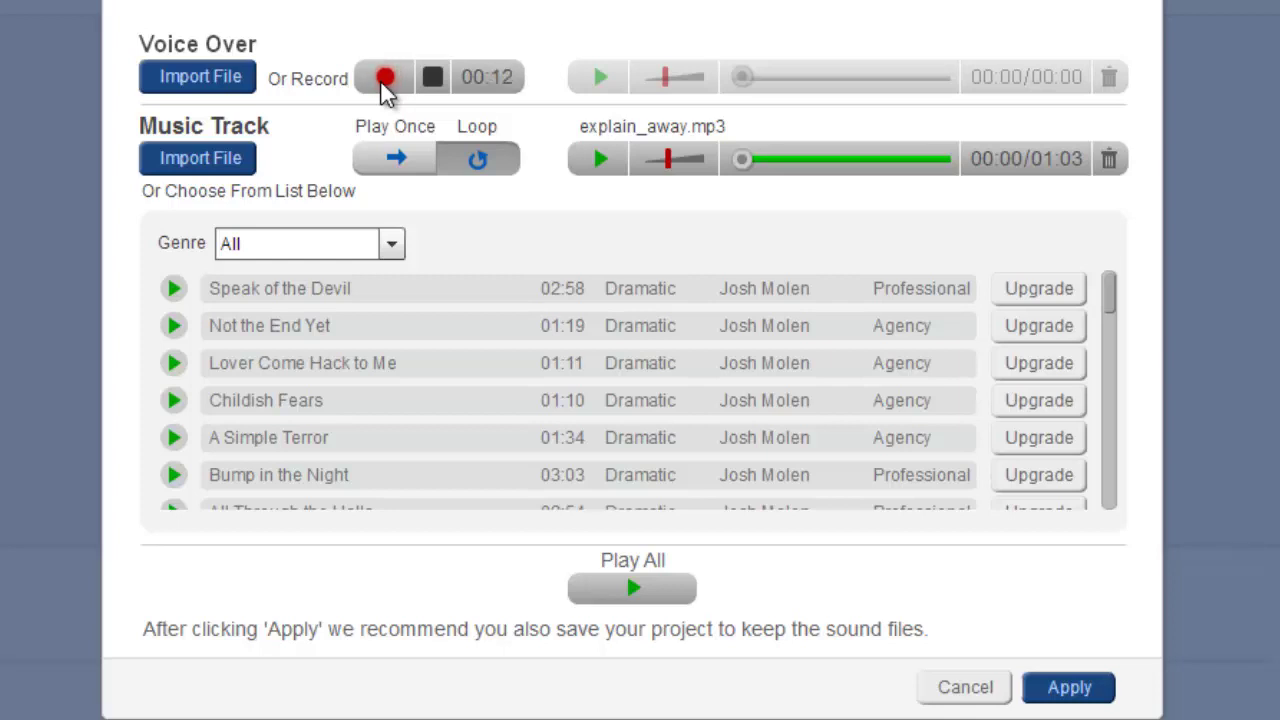
click(433, 80)
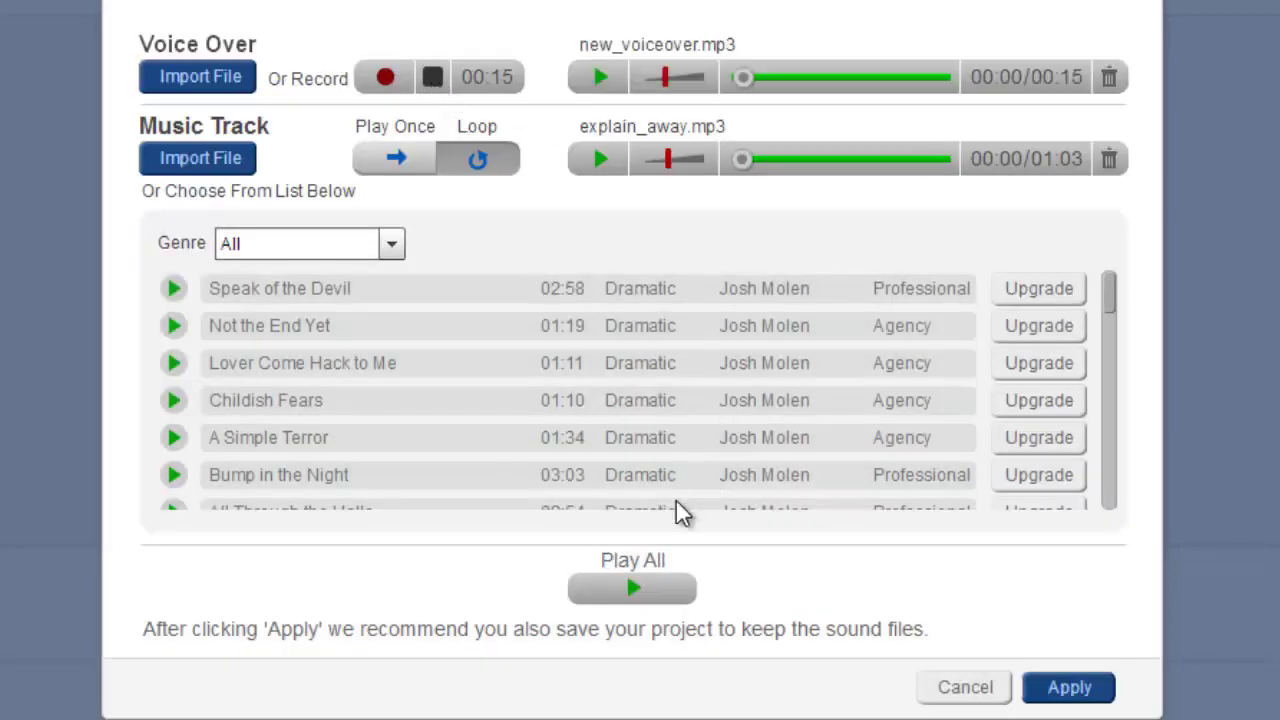
Step: Play the voice-over and music together, stop playback and apply both sounds to the project
click(640, 591)
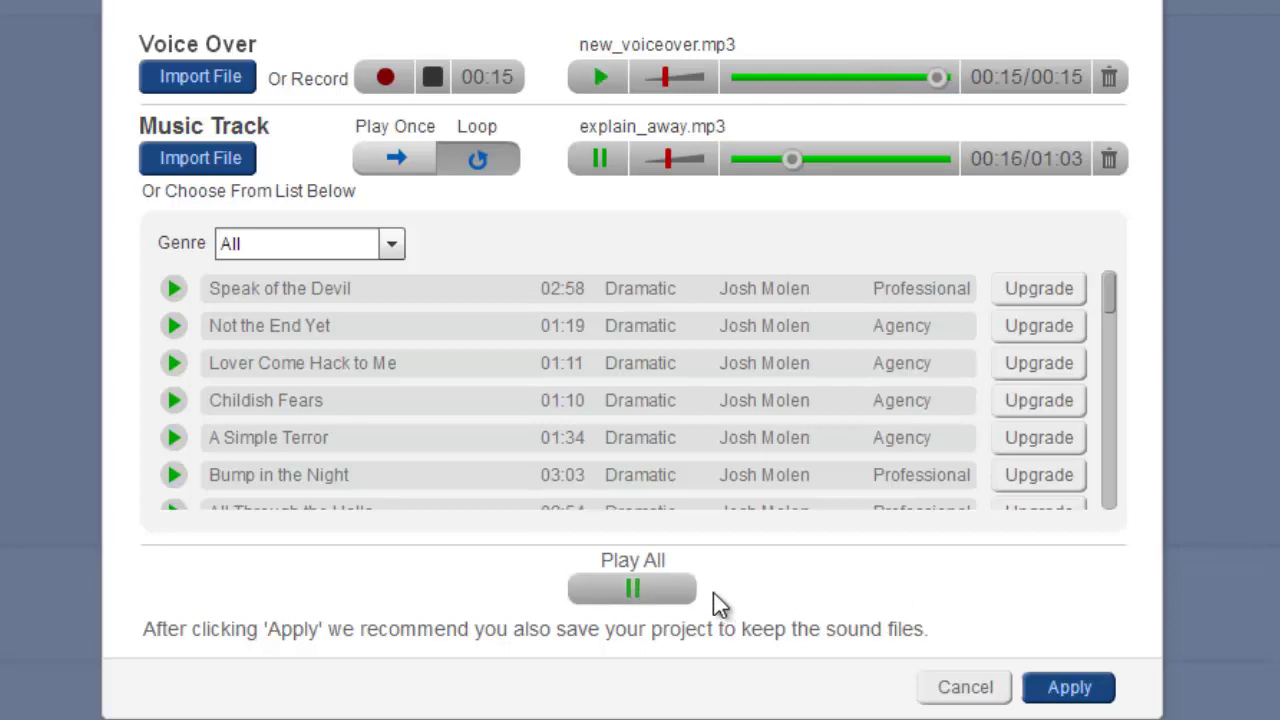
click(658, 591)
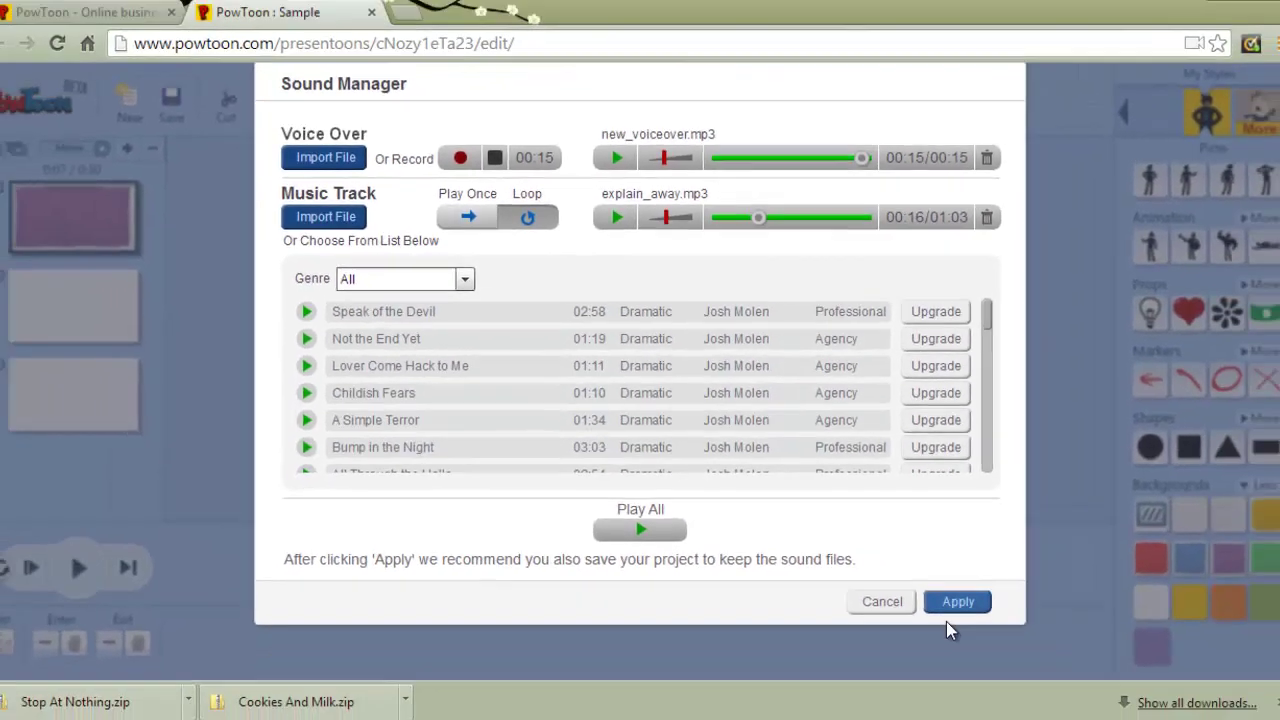
click(1012, 662)
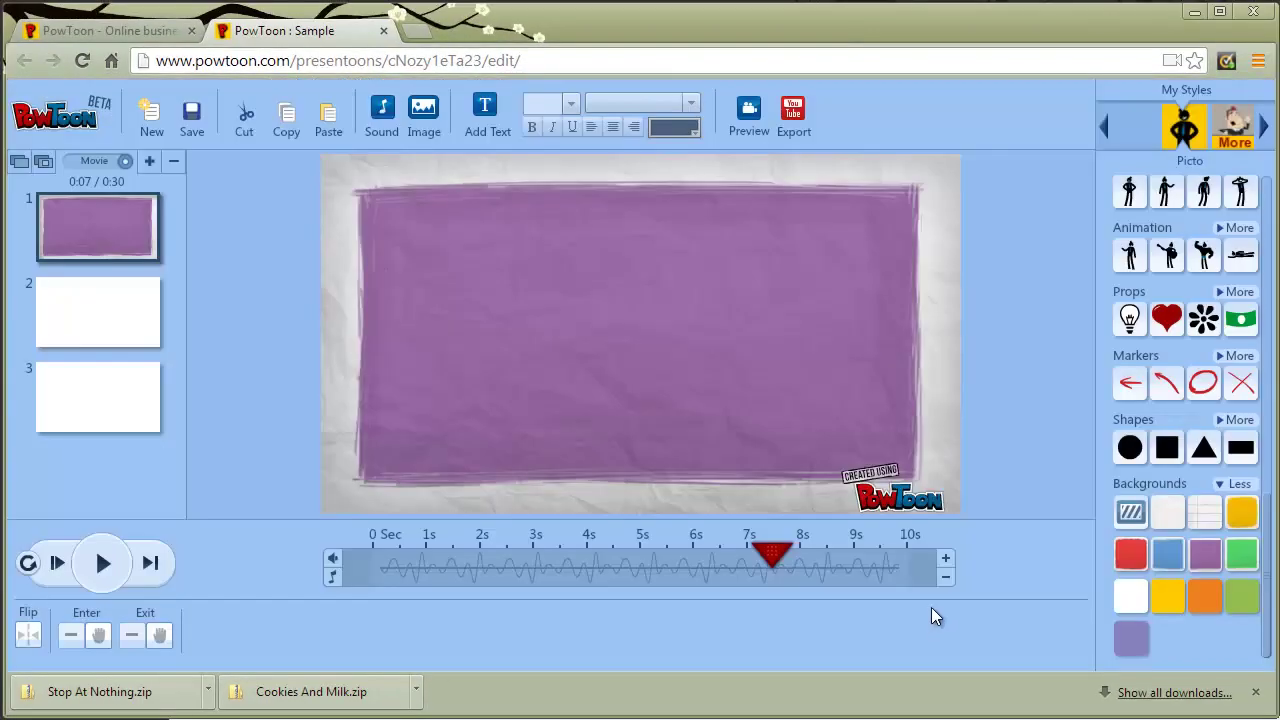
Step: Delete the two blank slides after slide 1 and add three new slides carrying the purple background
click(94, 288)
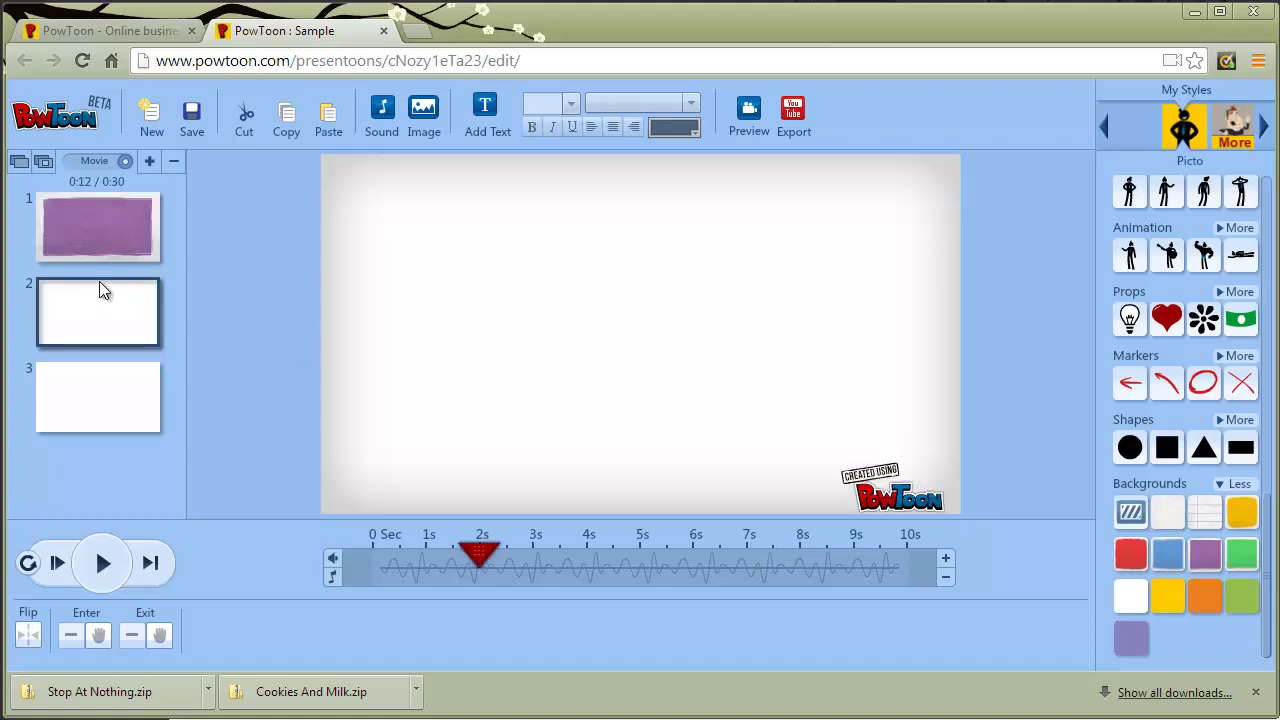
click(172, 164)
click(172, 164)
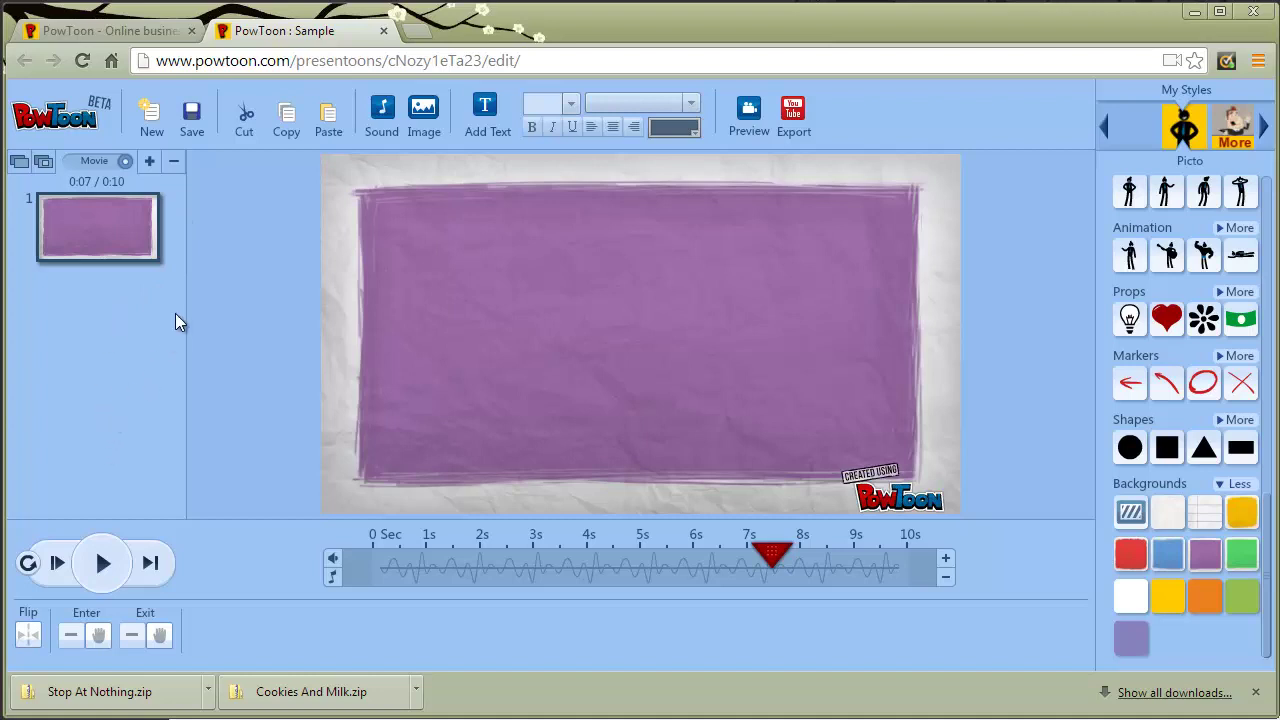
click(148, 164)
click(148, 164)
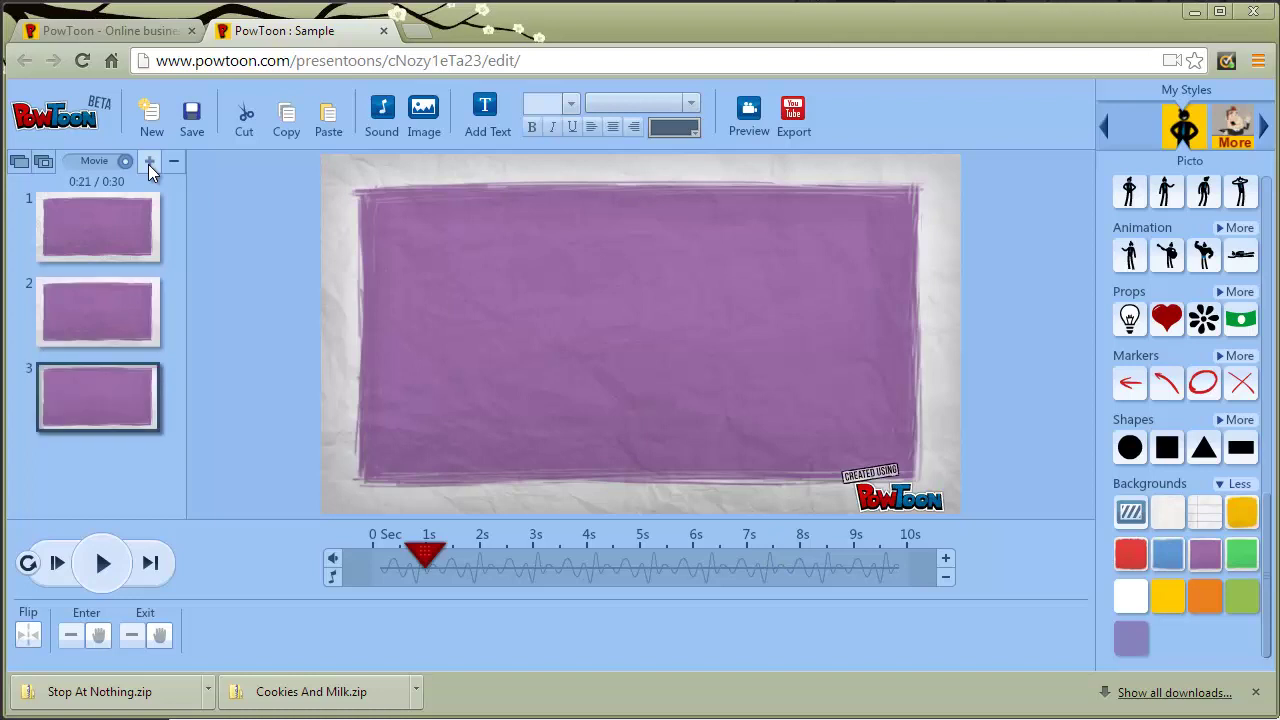
click(148, 164)
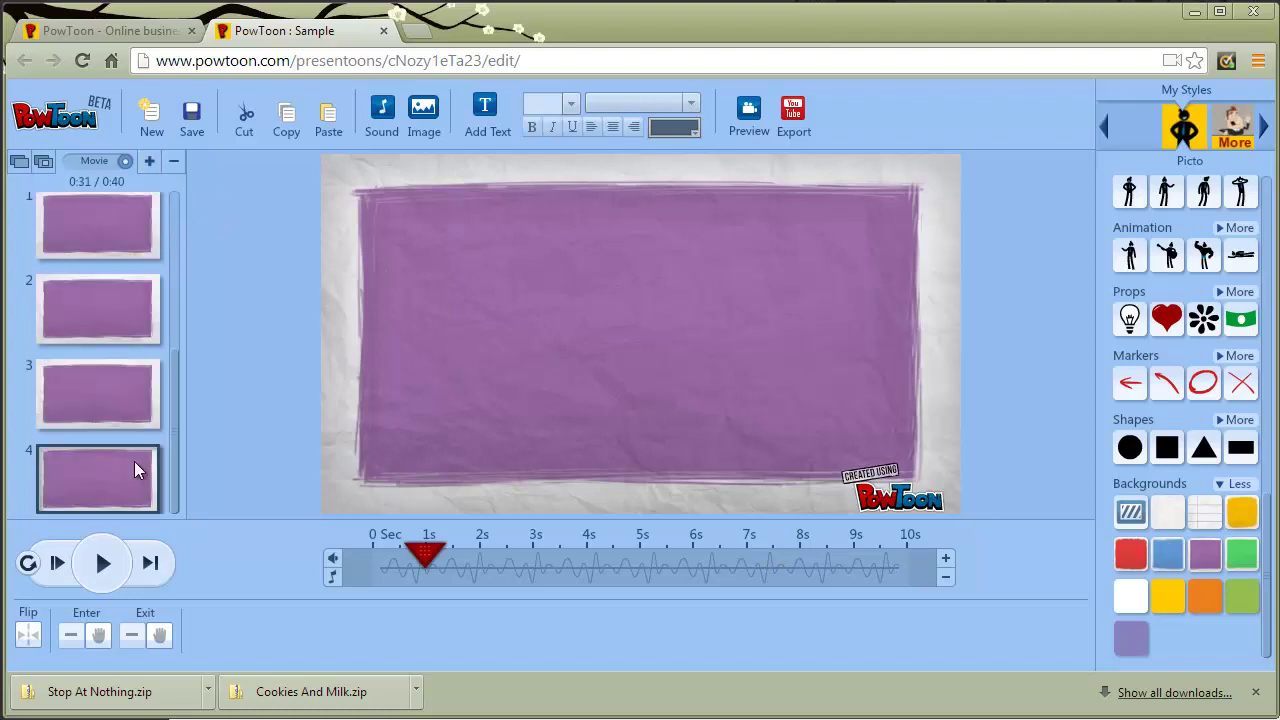
Step: Return to slide 1 at 0 seconds and add a text box reading "Powtoons Are Great!"
click(121, 233)
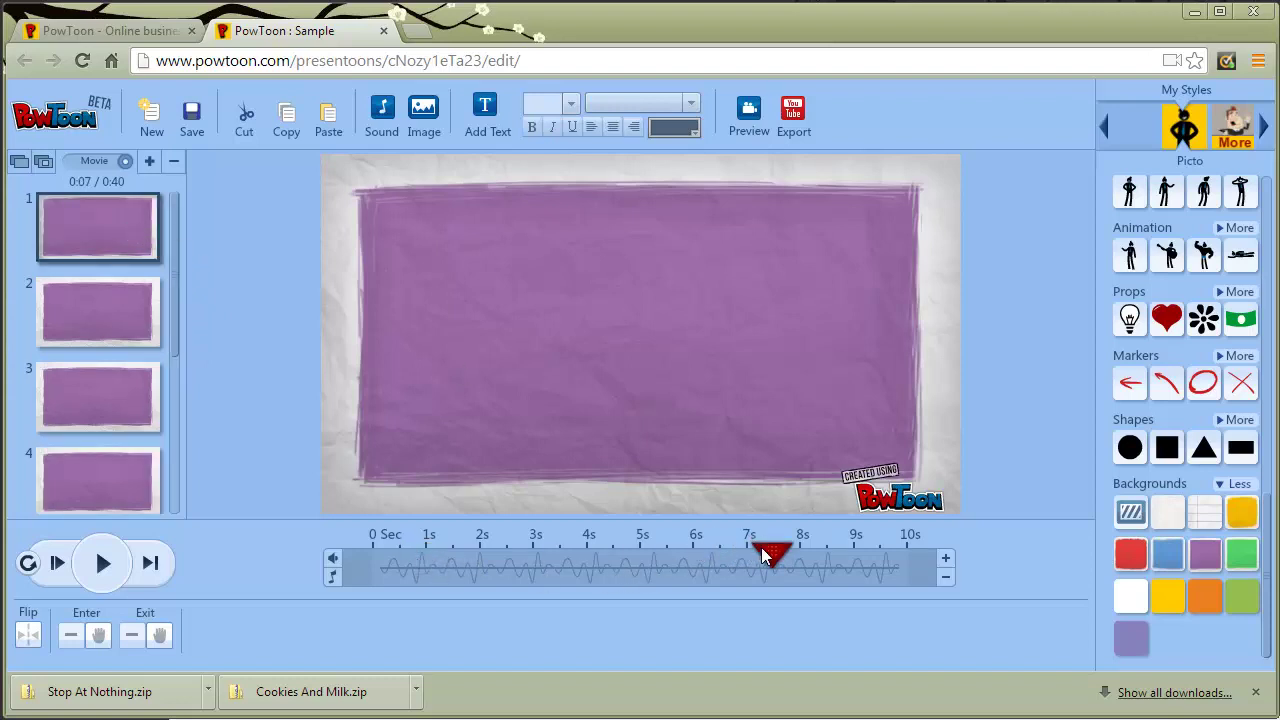
drag(762, 556, 738, 556)
drag(640, 560, 357, 548)
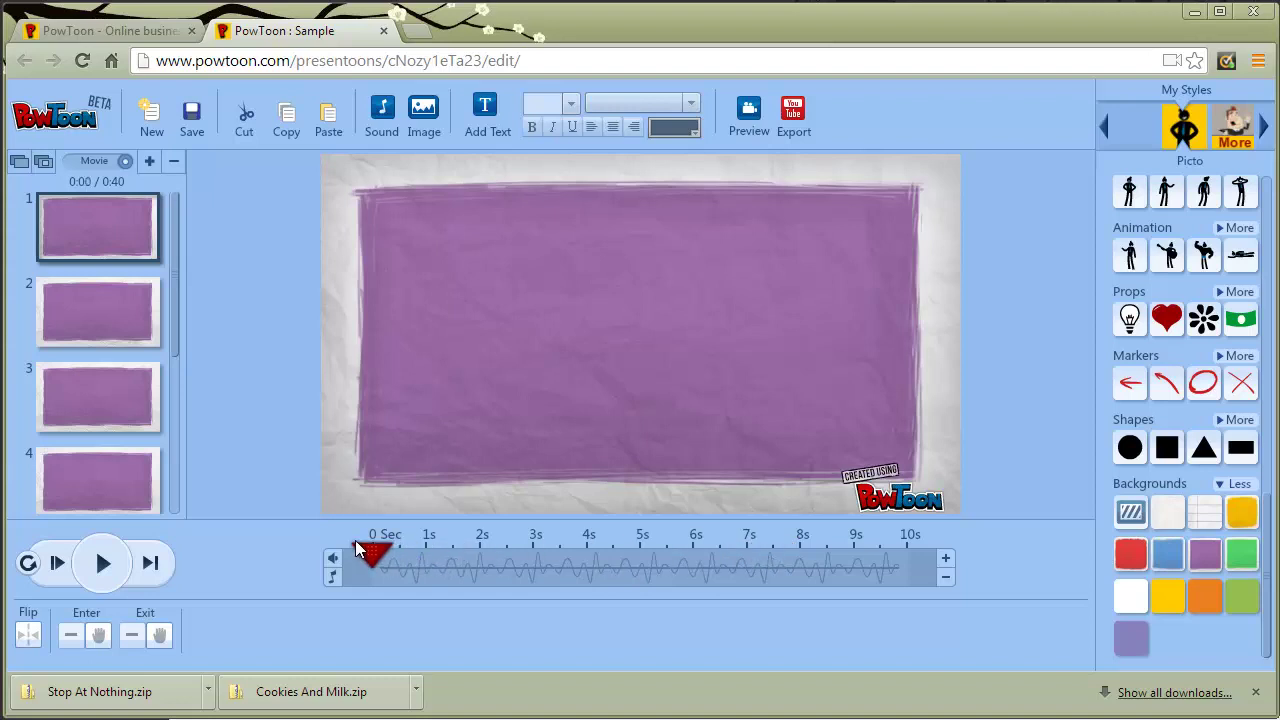
click(487, 110)
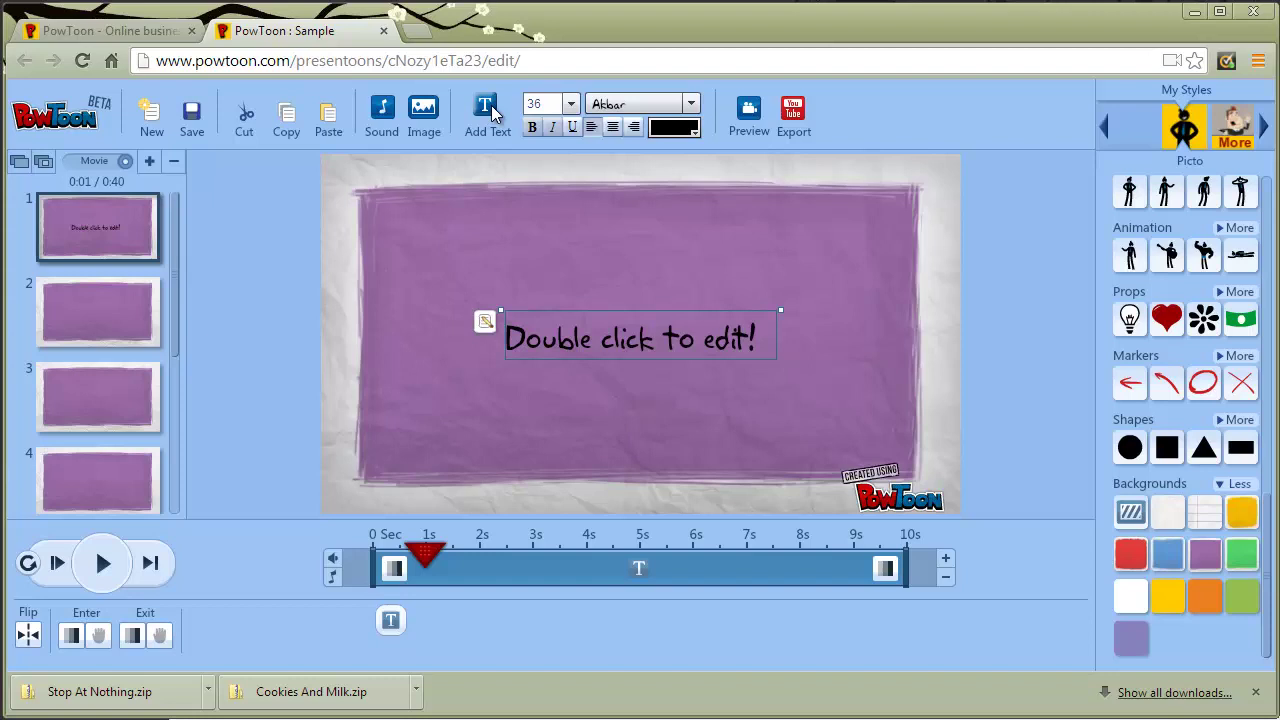
double_click(567, 335)
text(Pow)
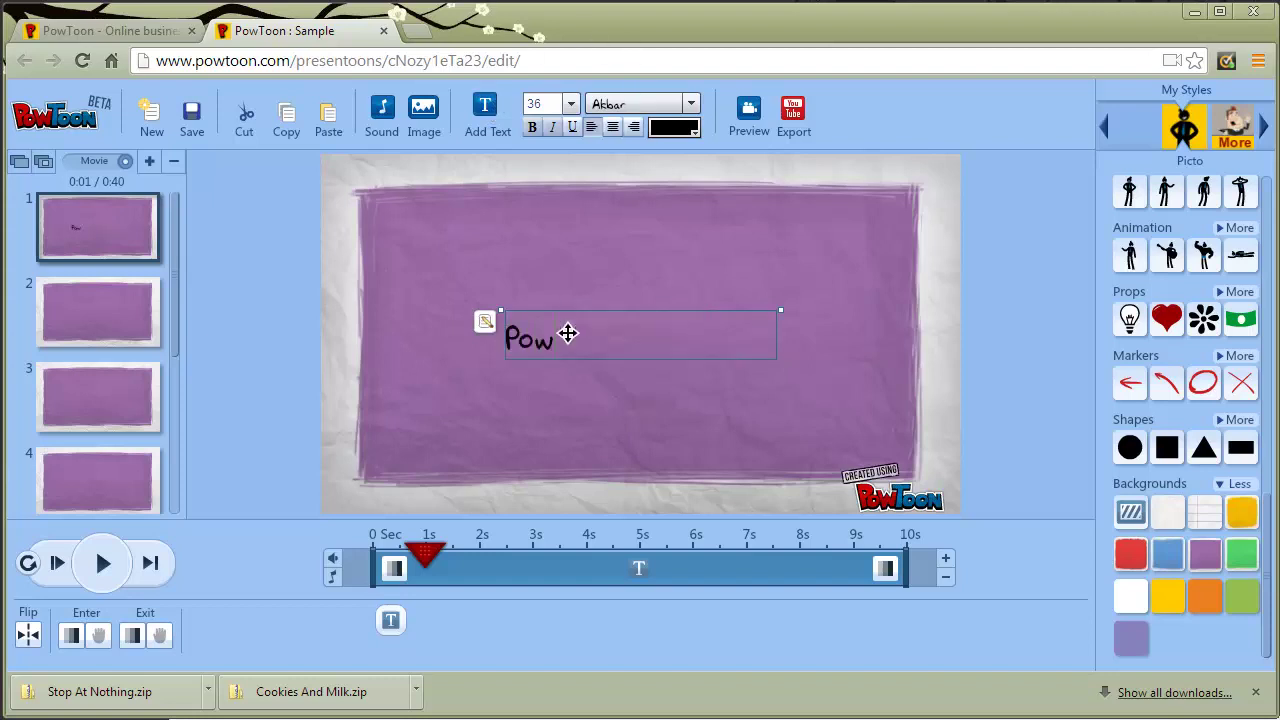
text(Toons are)
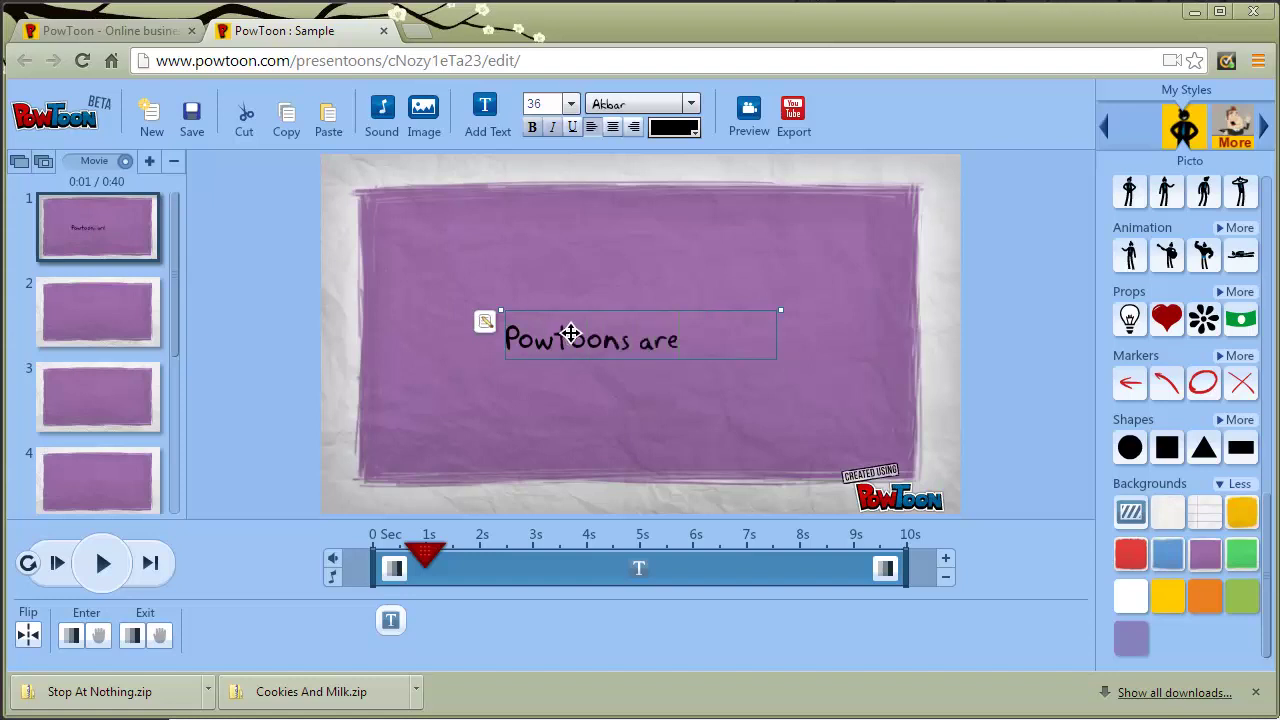
key(BackSpace)
key(BackSpace)
key(BackSpace)
key(BackSpace)
text(Are Great!)
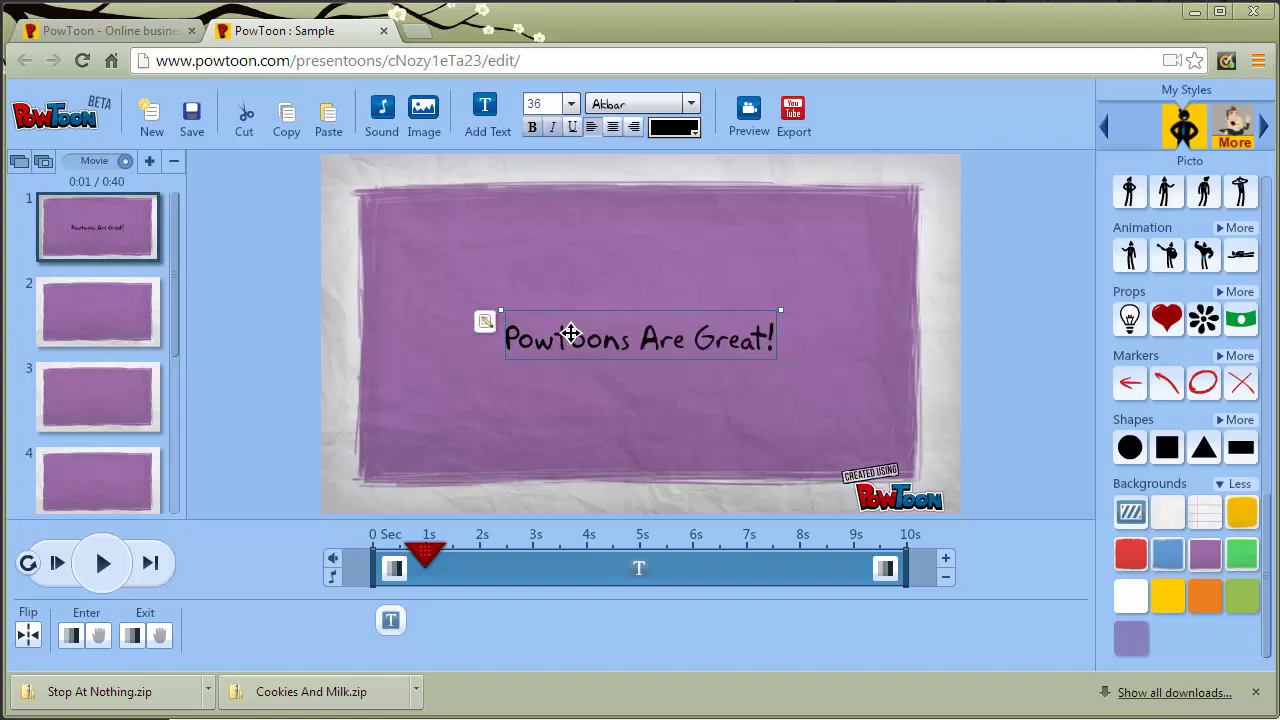
click(606, 256)
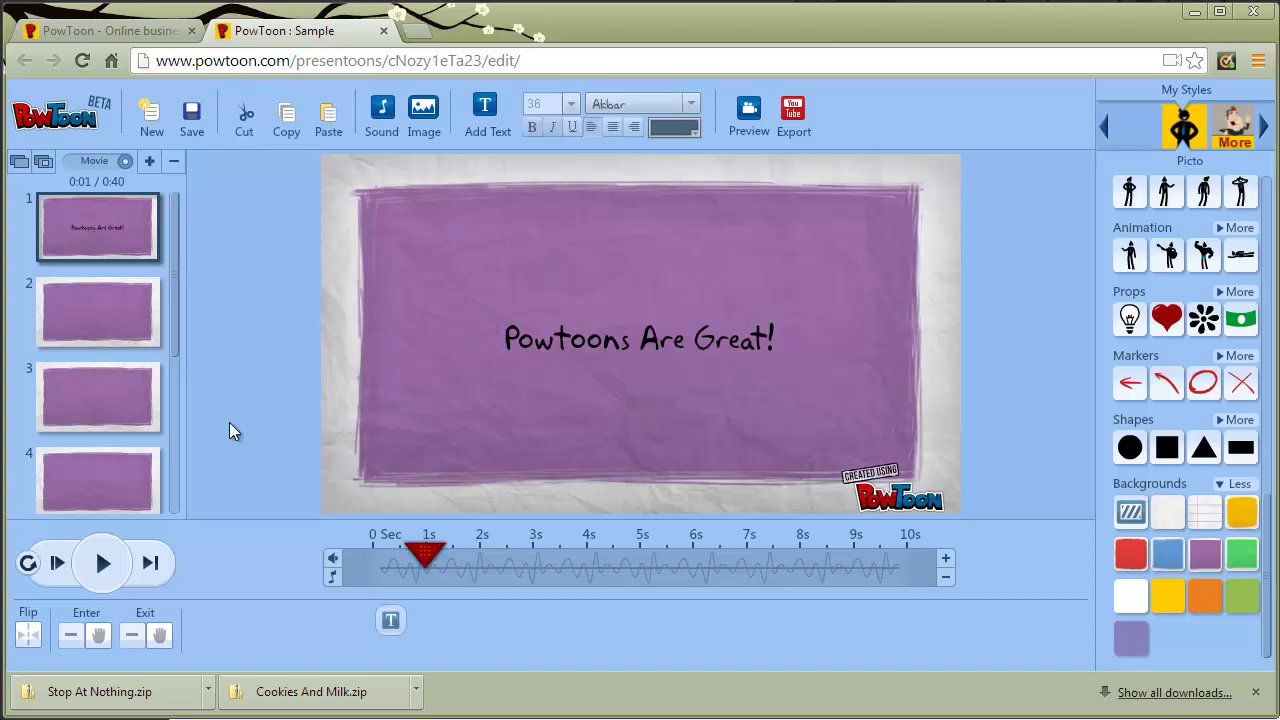
Step: Play slide 1 briefly, pause it, and delay the "Powtoons Are Great!" text's appearance to 1 second
click(30, 565)
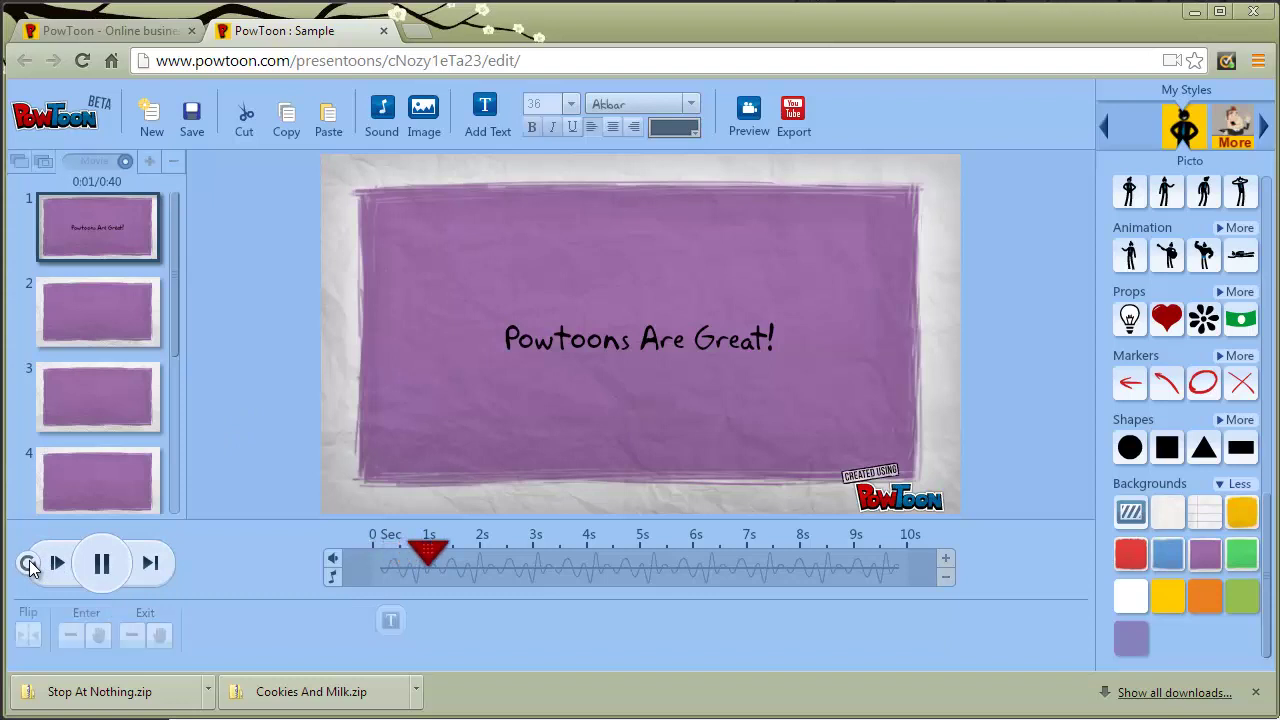
click(102, 563)
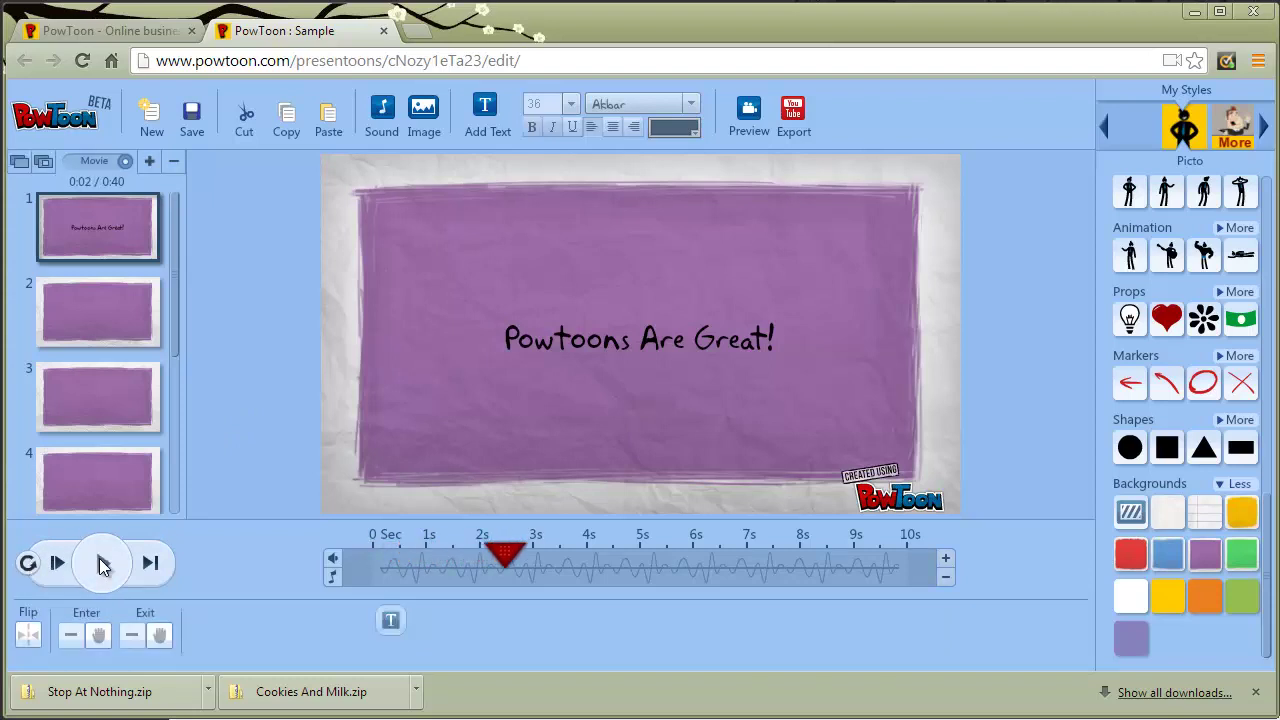
click(609, 341)
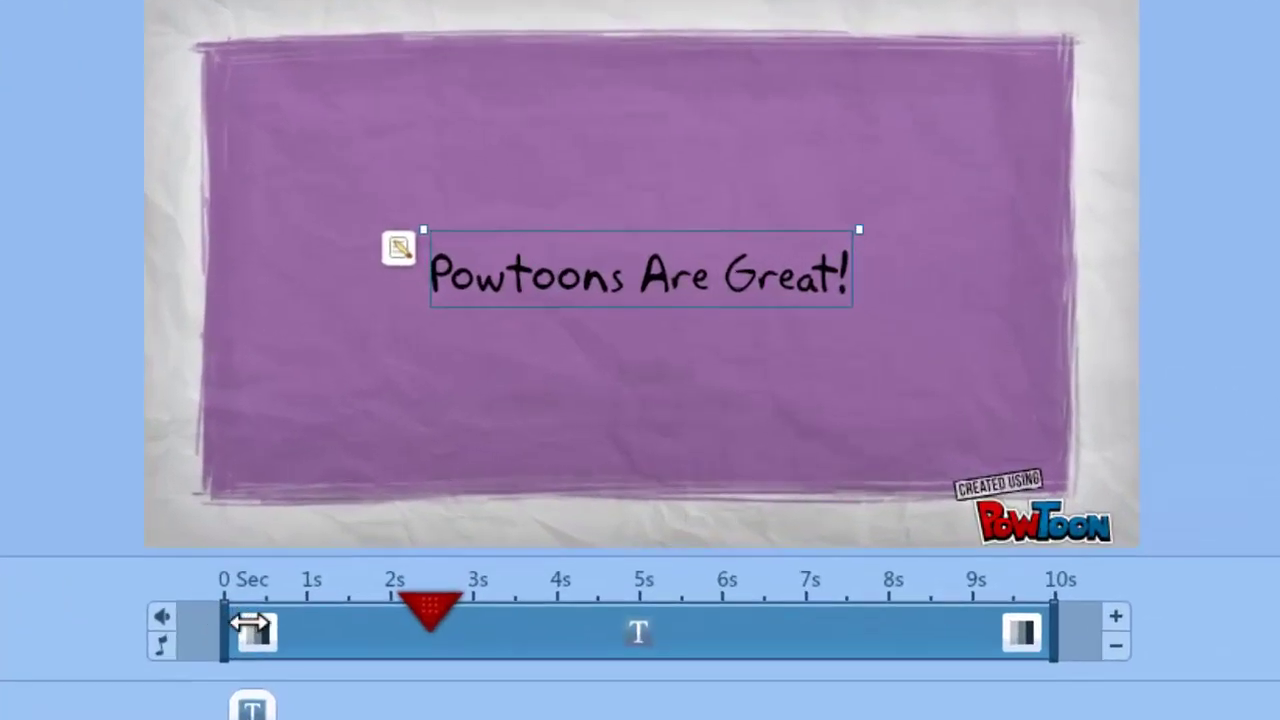
drag(230, 623, 309, 624)
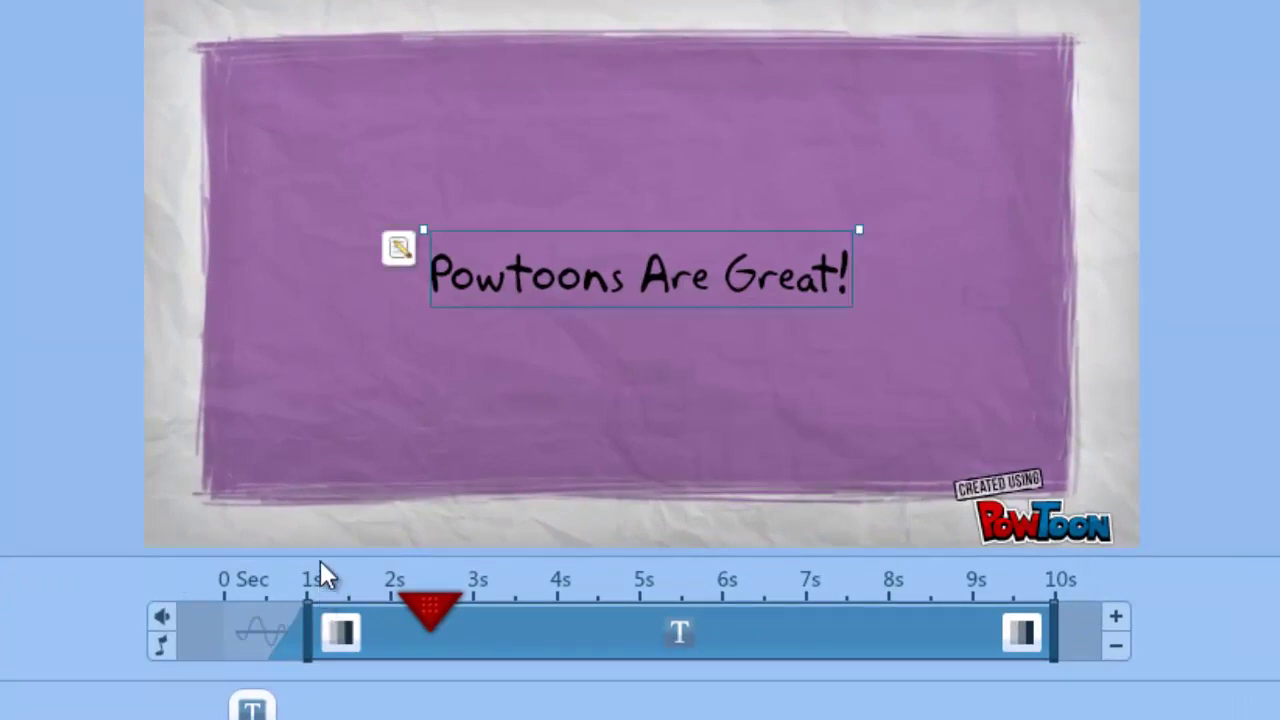
Step: Play slide 1 from 0 seconds to check the text's entrance, and pause at about 7 seconds
drag(438, 600, 229, 598)
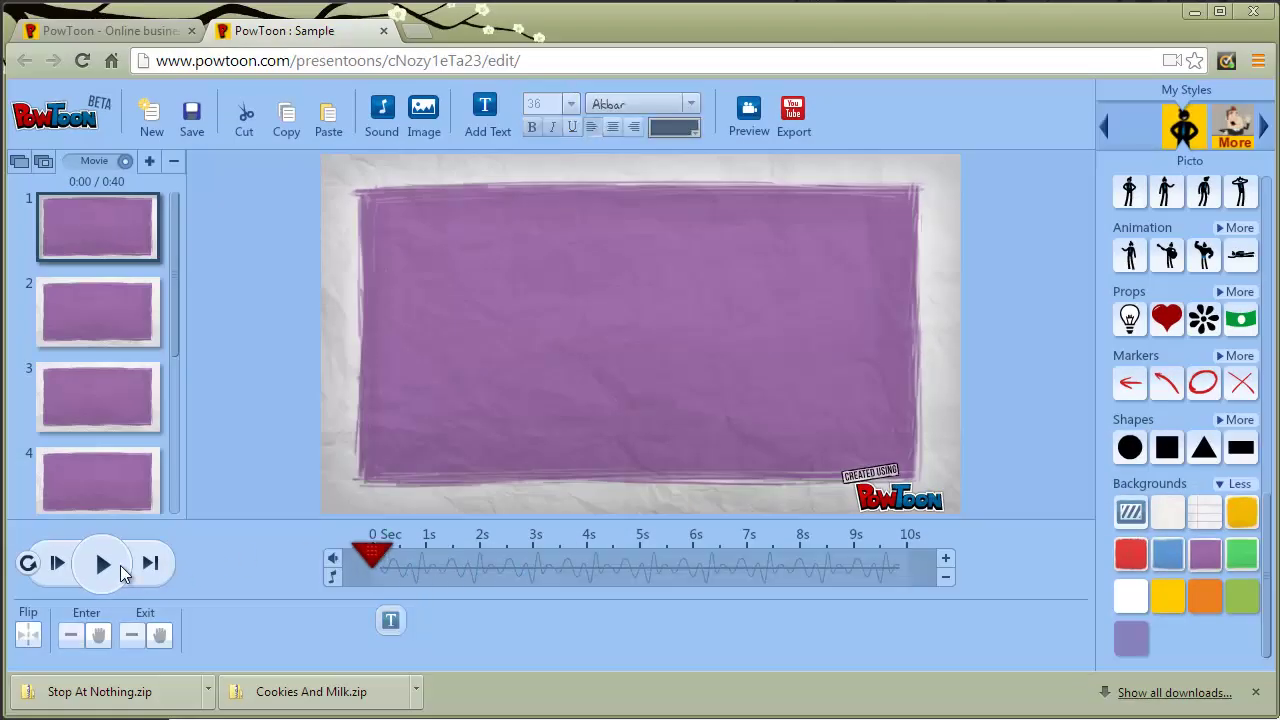
click(104, 564)
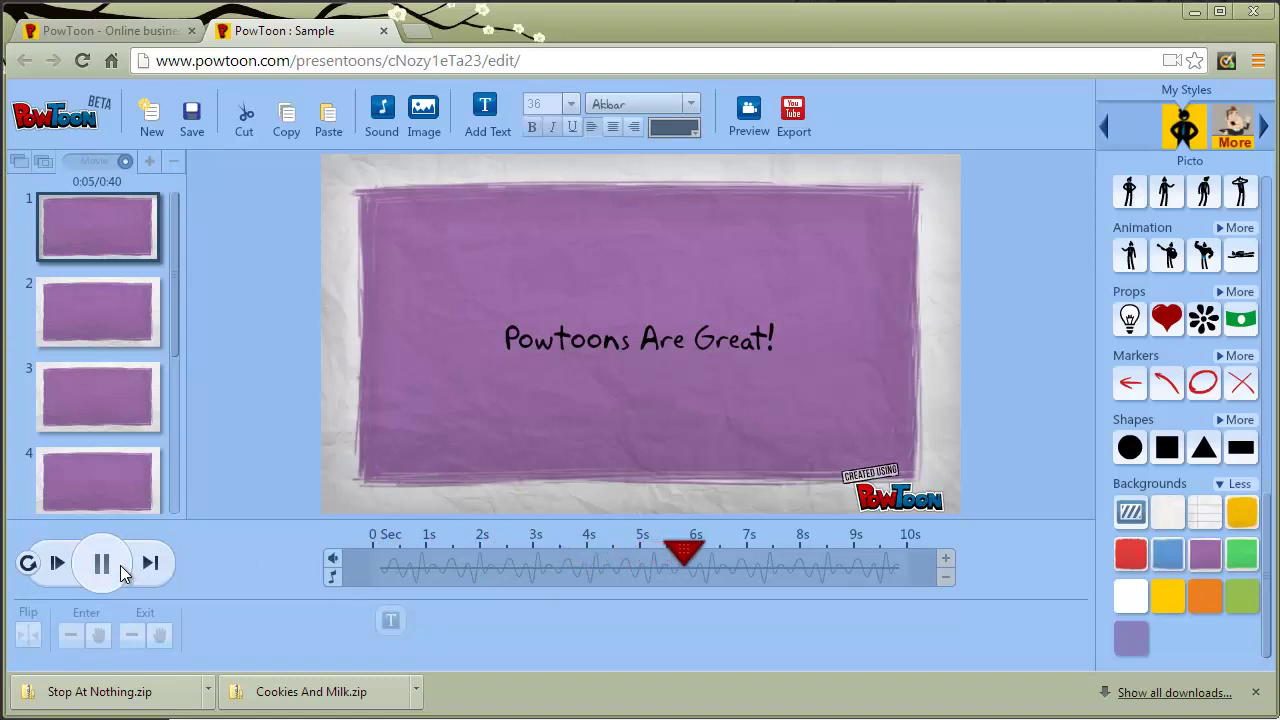
click(120, 566)
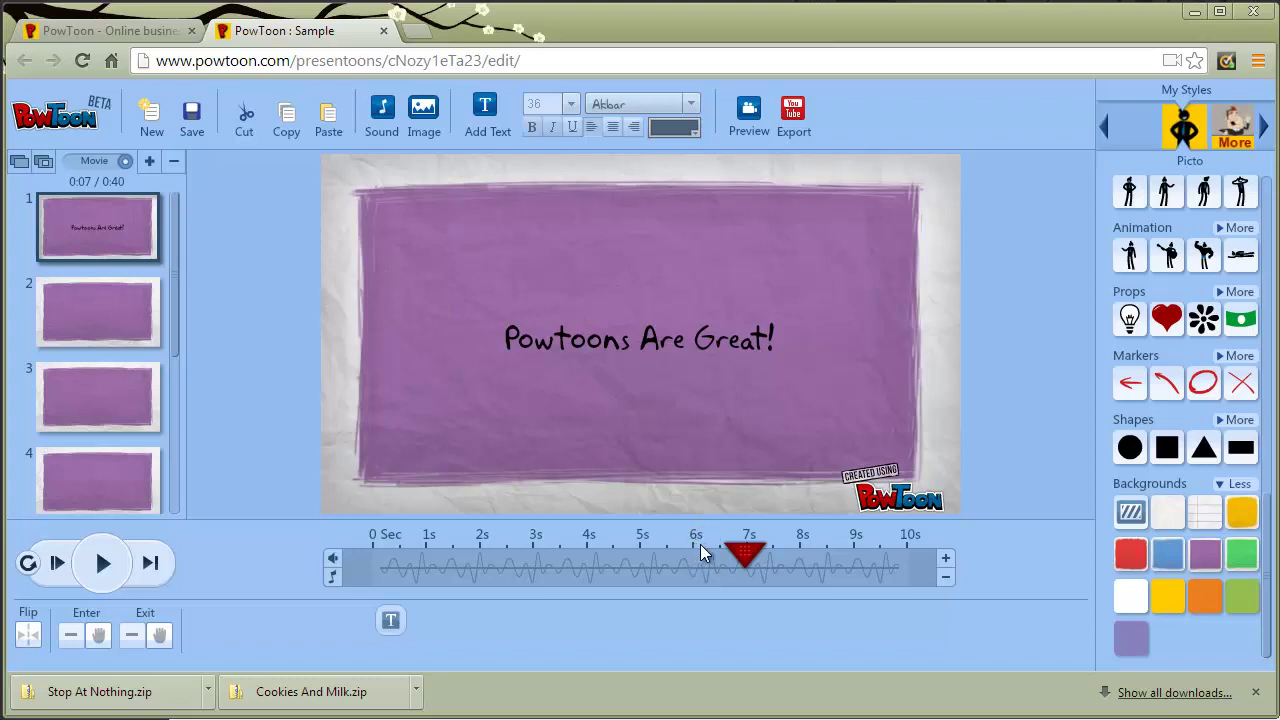
Step: Shorten slide 1's duration to 6 seconds
click(949, 577)
click(949, 577)
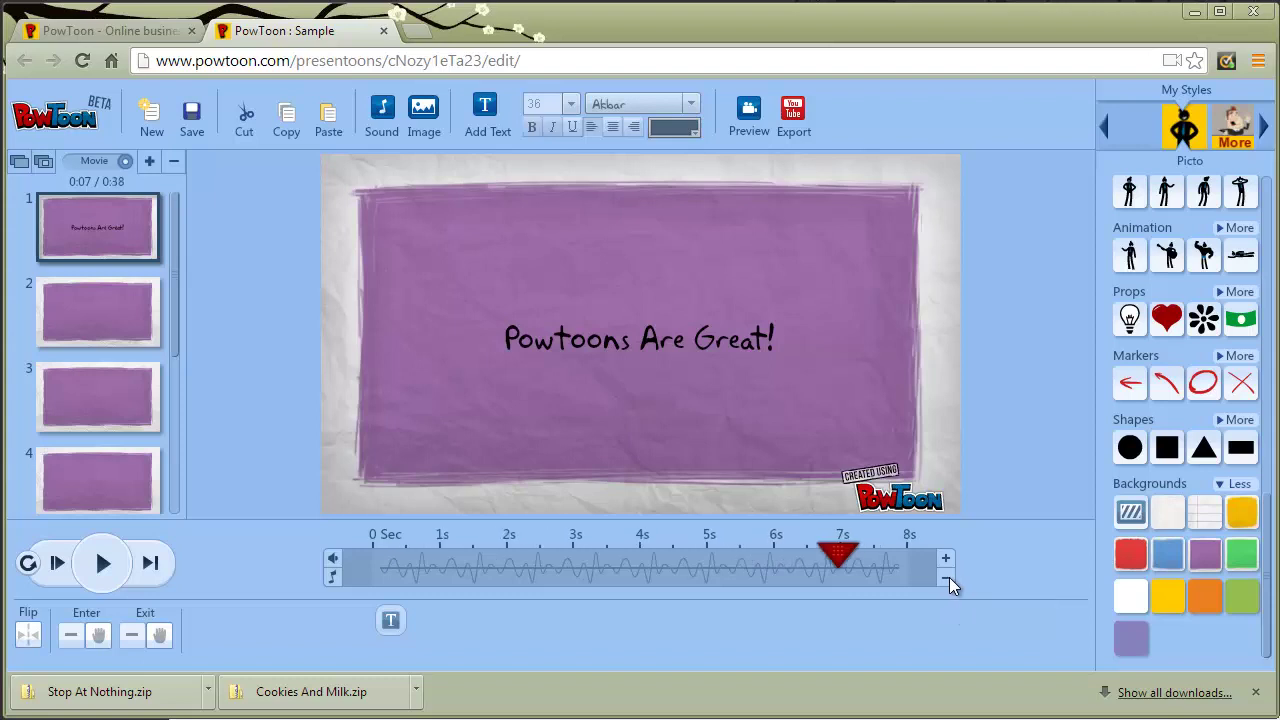
click(949, 577)
click(949, 577)
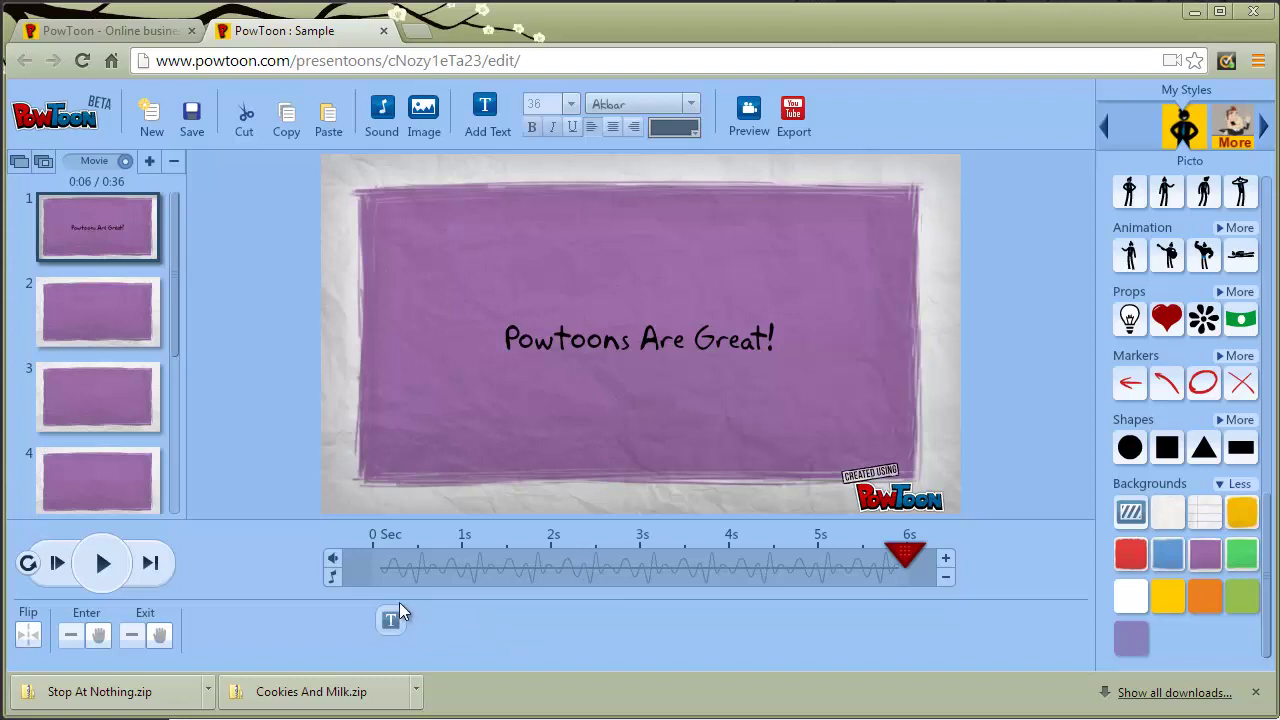
Step: Set the "Powtoons Are Great!" text's entrance effect to Pop and preview it from 0 seconds
click(594, 345)
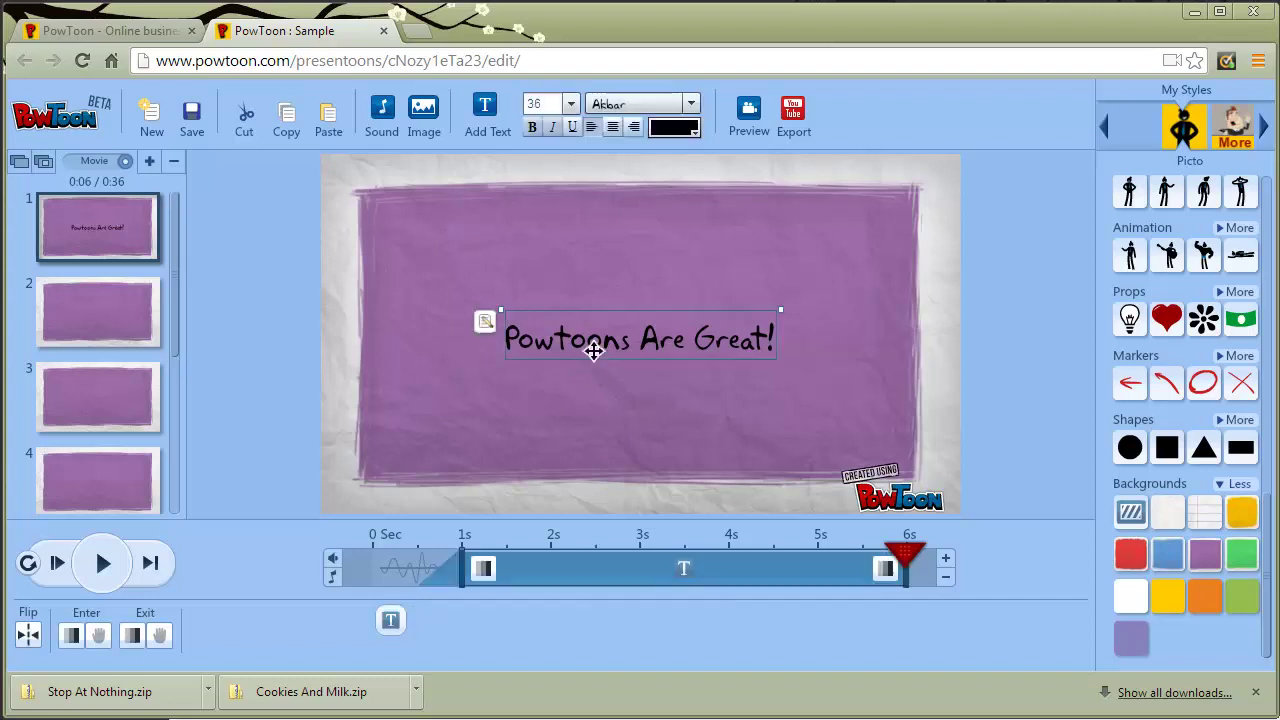
click(483, 569)
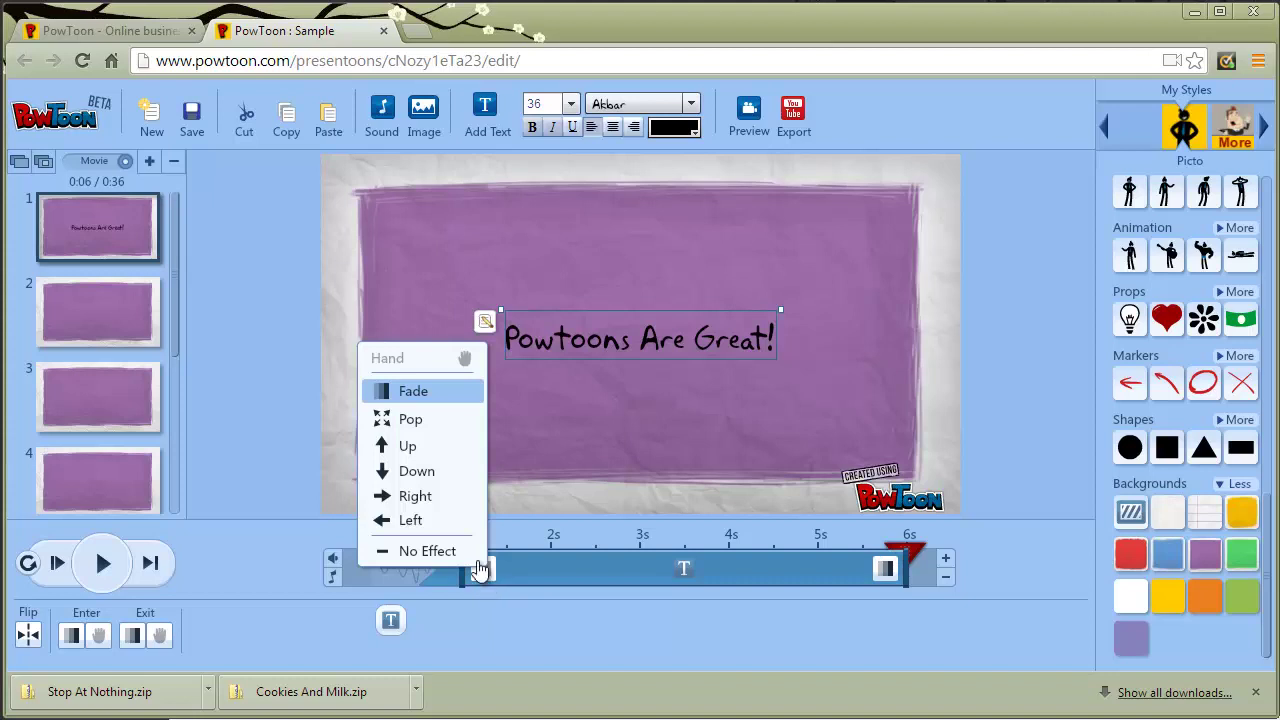
click(414, 424)
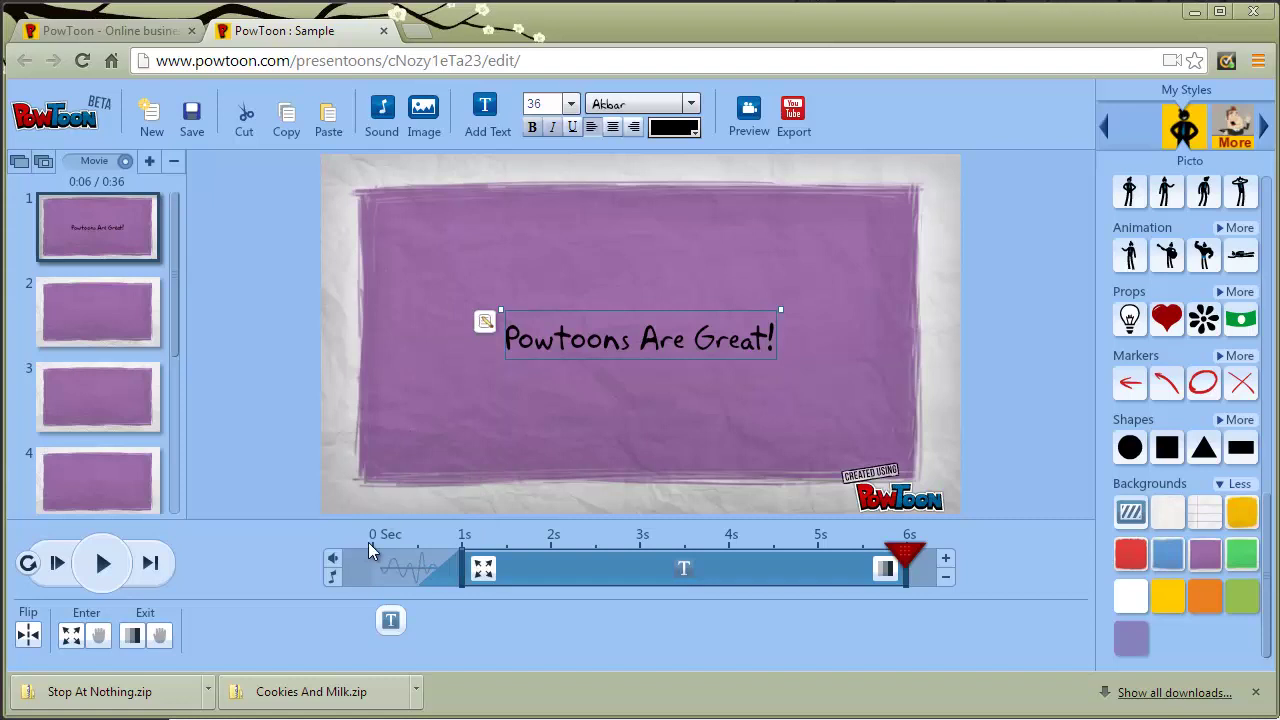
drag(900, 555, 371, 553)
click(103, 564)
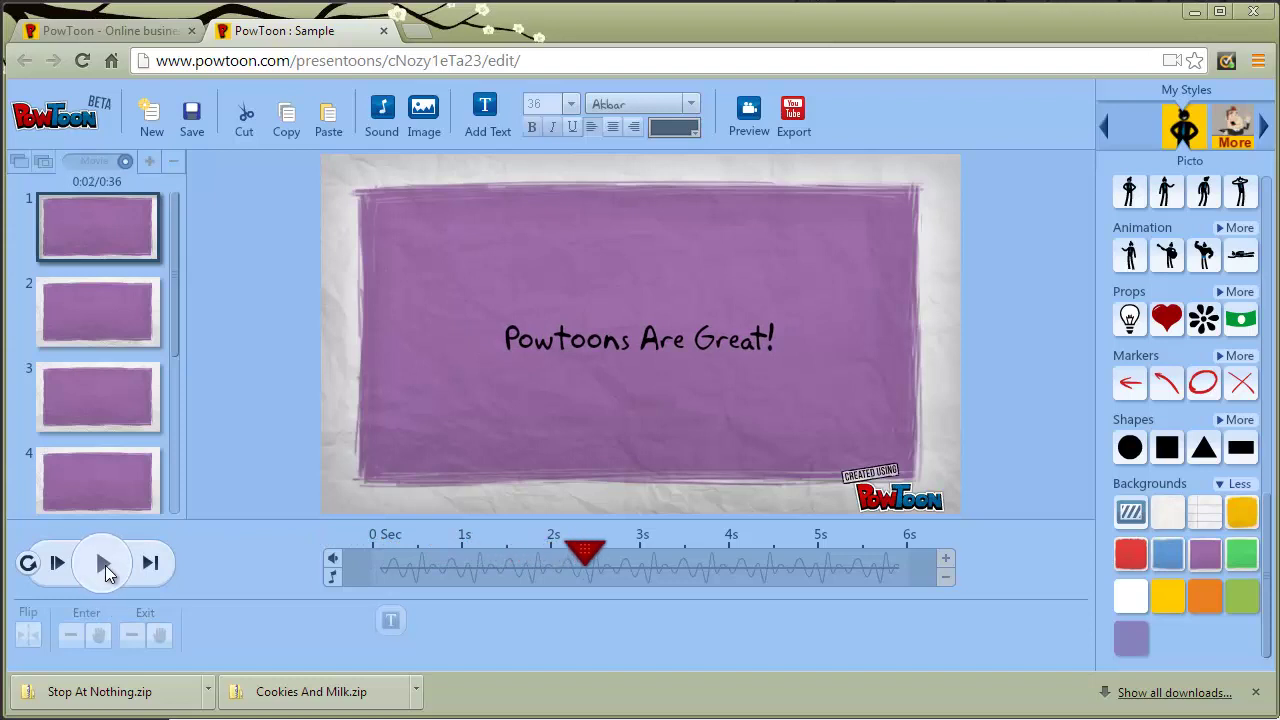
click(101, 562)
Step: Set the text's entrance effect to Right and play slide 1 from 0 seconds until the text has entered
click(640, 338)
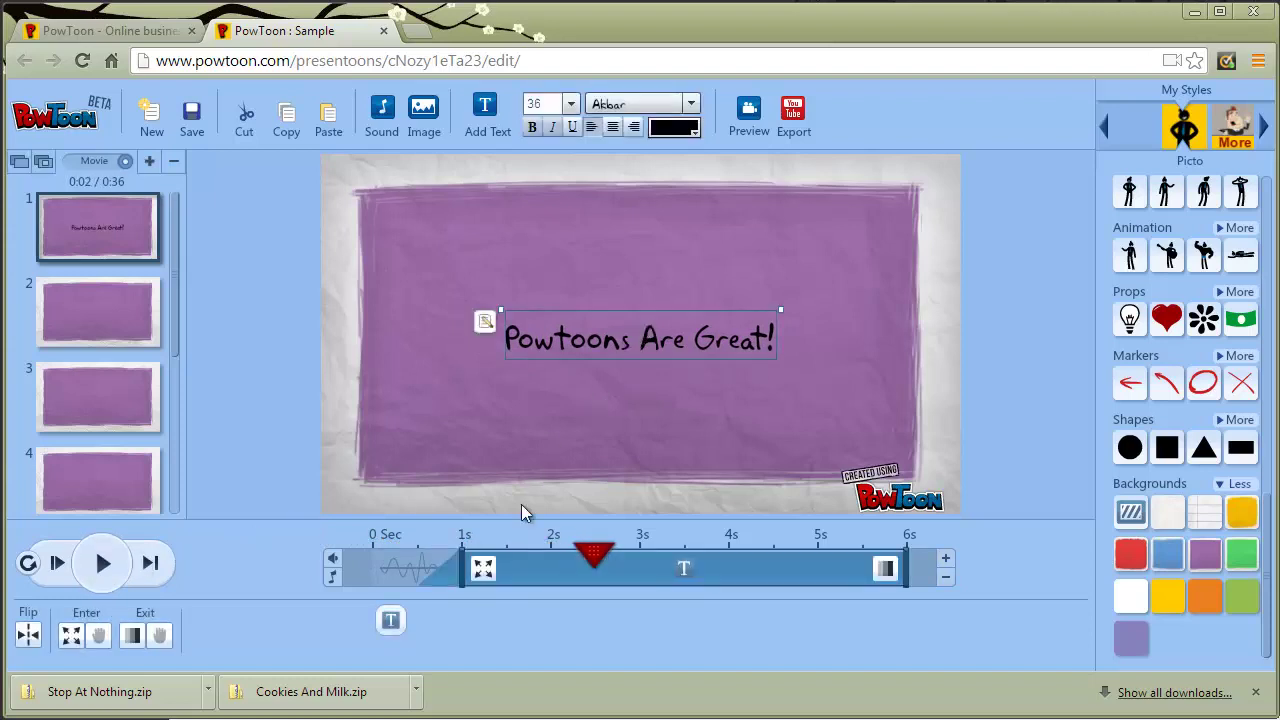
click(481, 570)
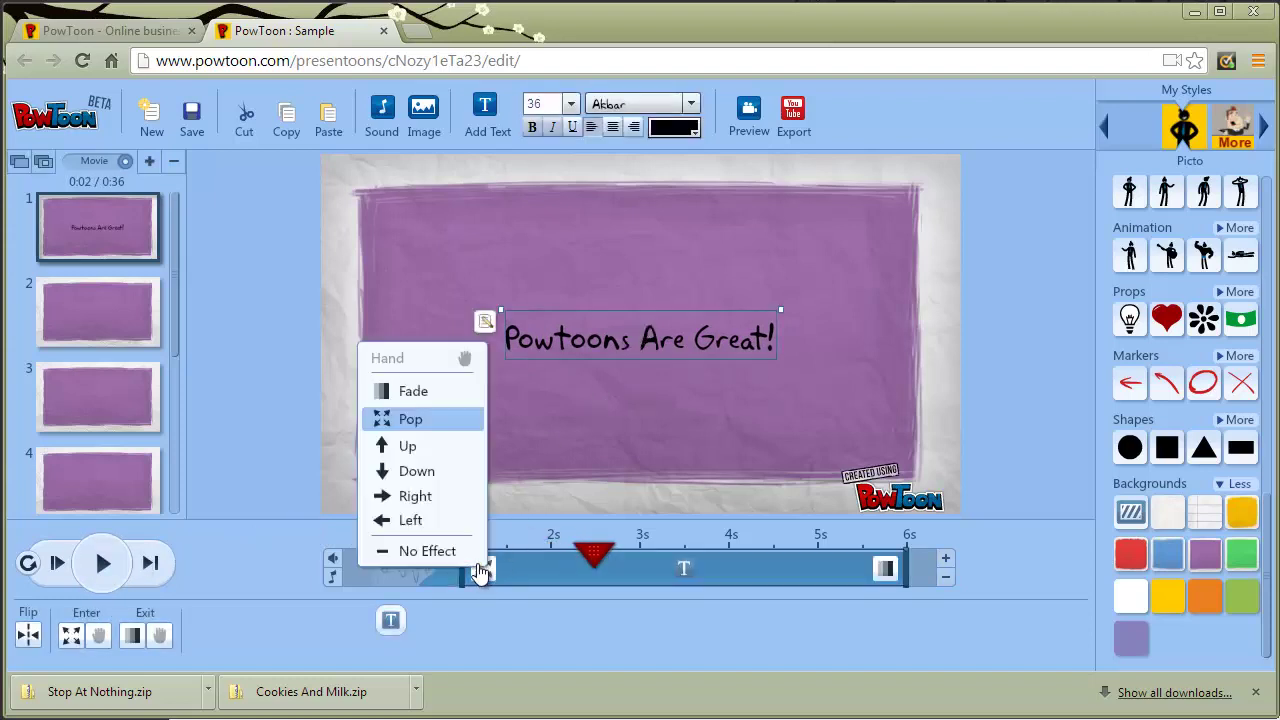
click(416, 497)
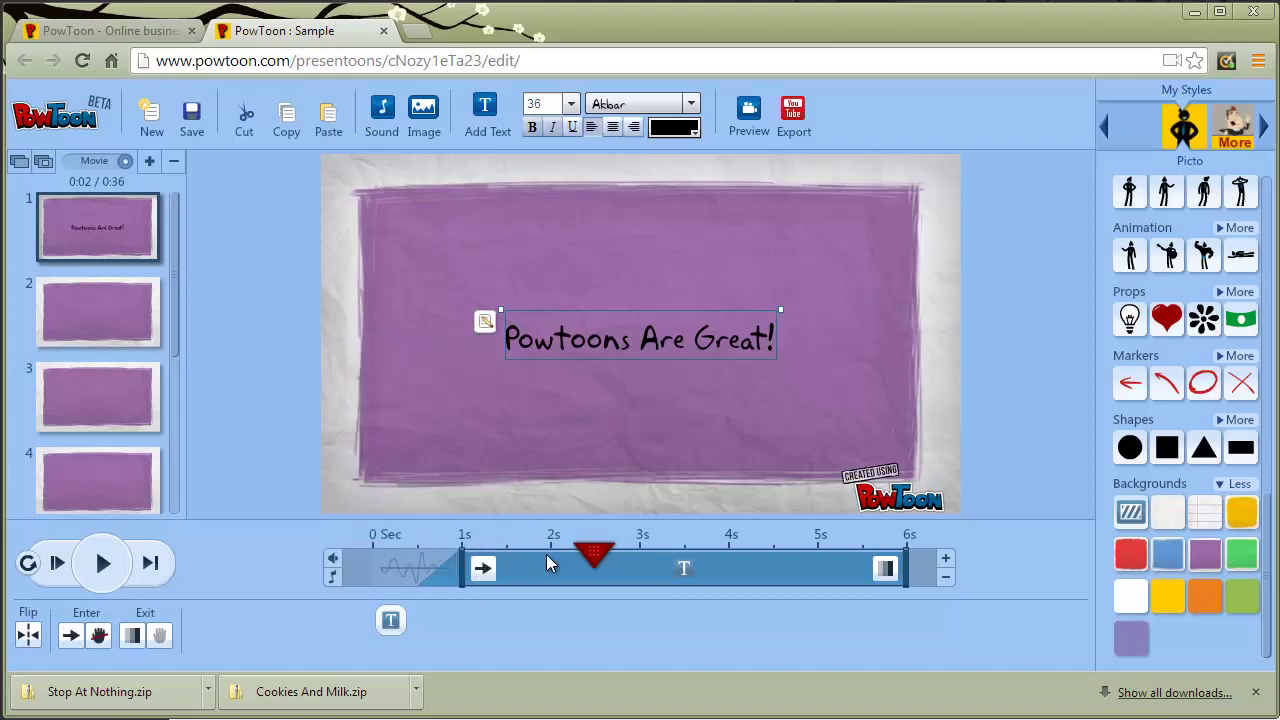
drag(520, 555, 300, 557)
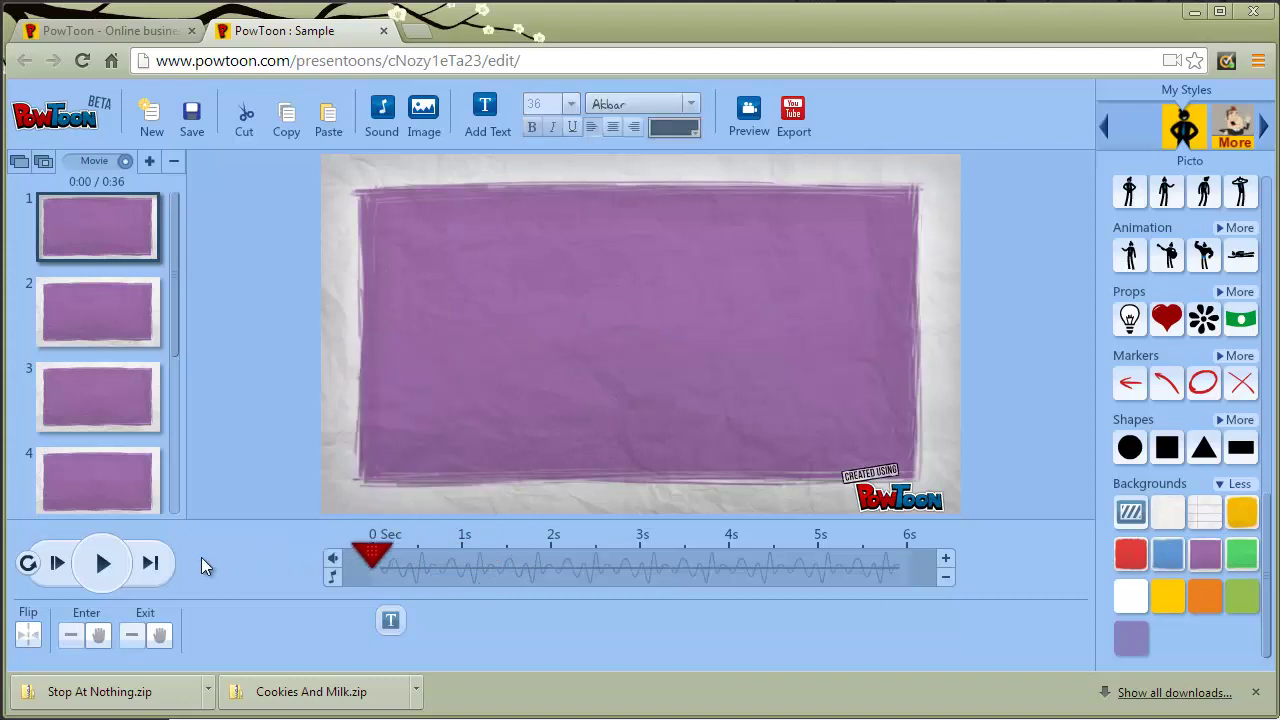
click(103, 563)
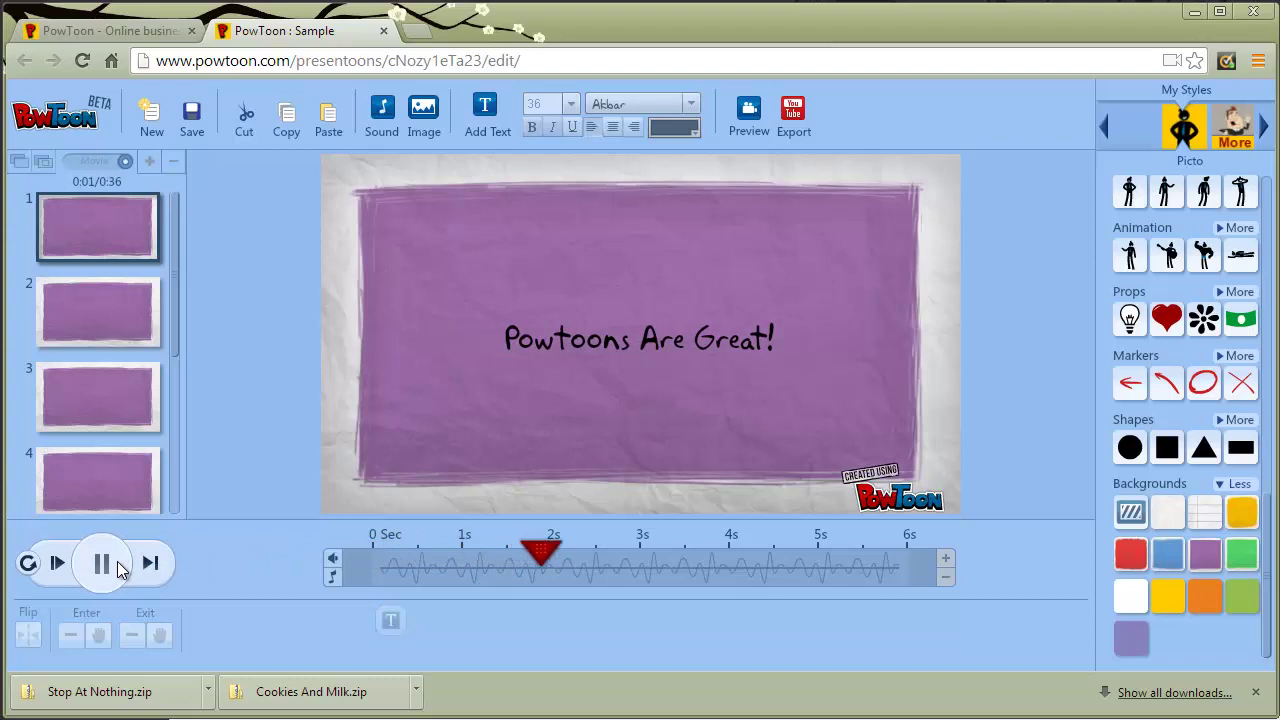
click(117, 561)
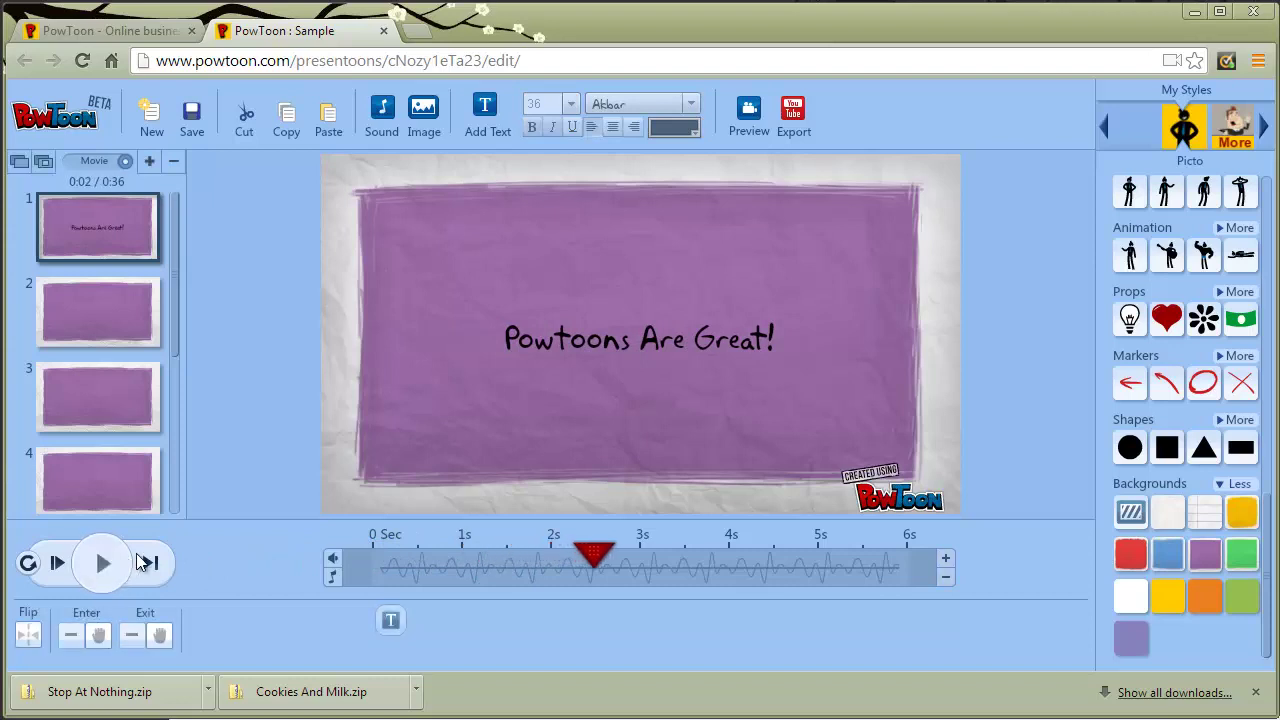
Step: Delay the text's entrance to 2 seconds and set its exit effect to Right, returning the playhead to 0 seconds
click(662, 344)
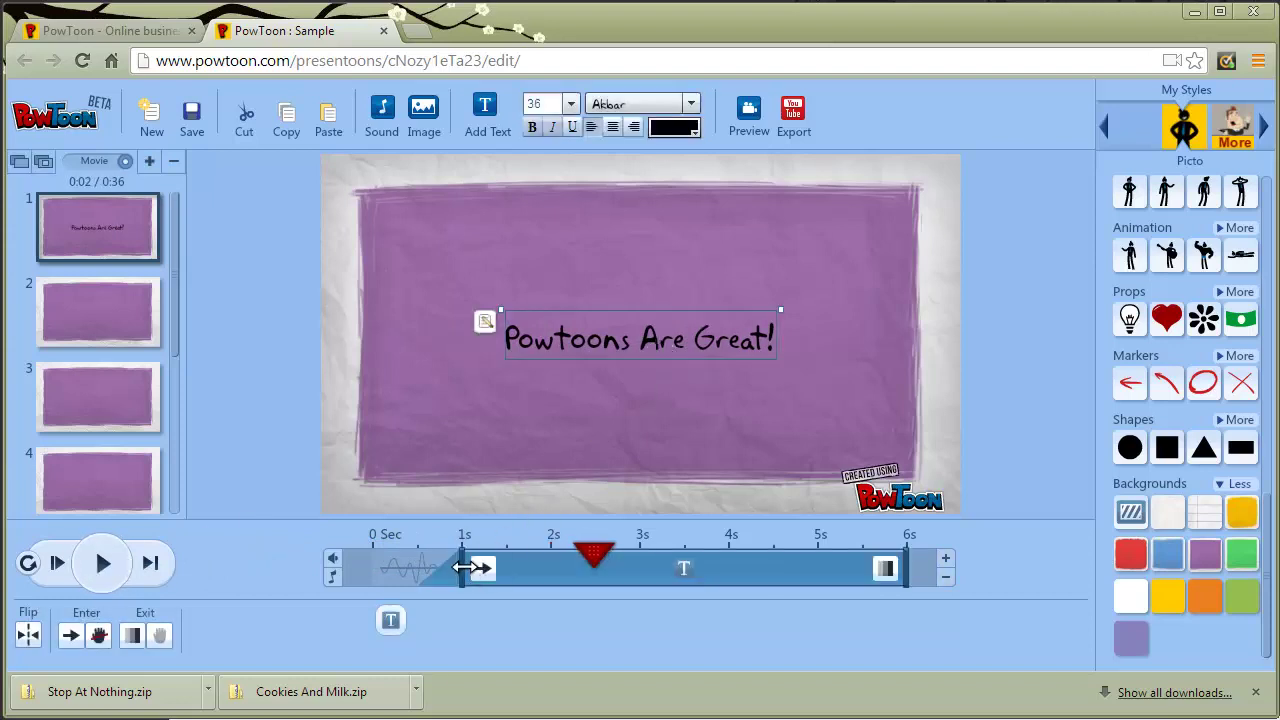
drag(463, 567, 538, 563)
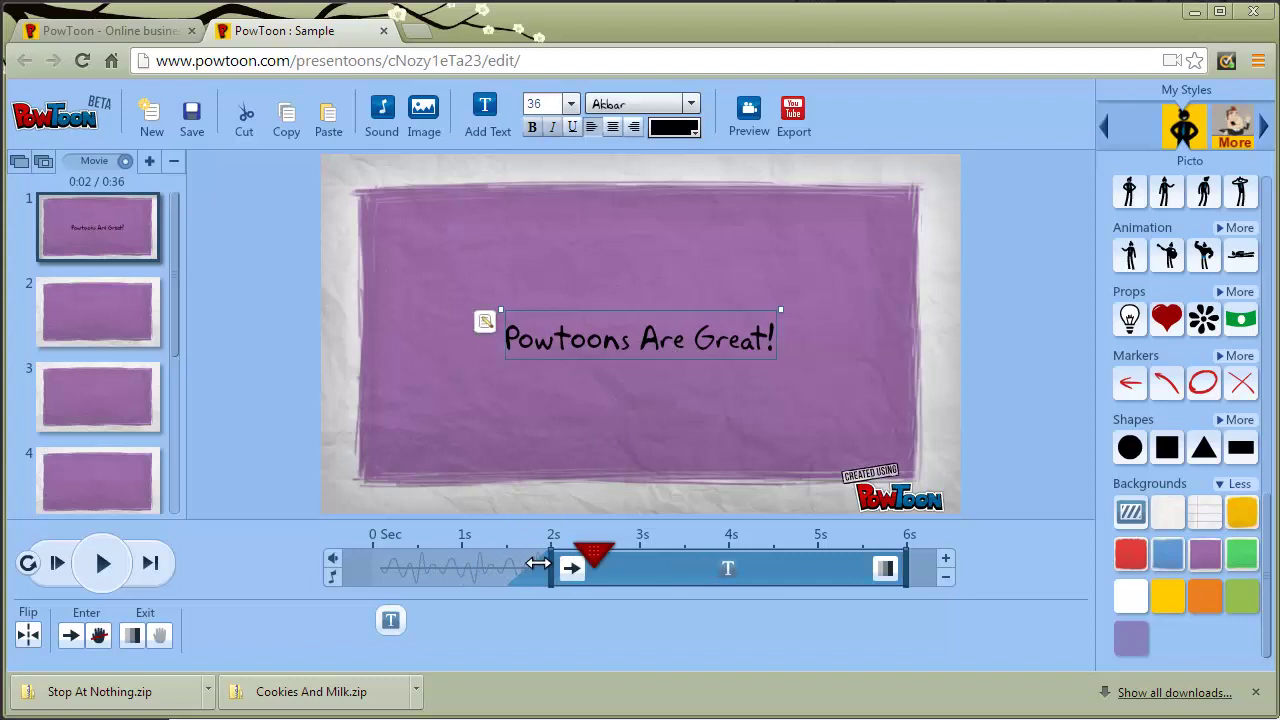
click(885, 568)
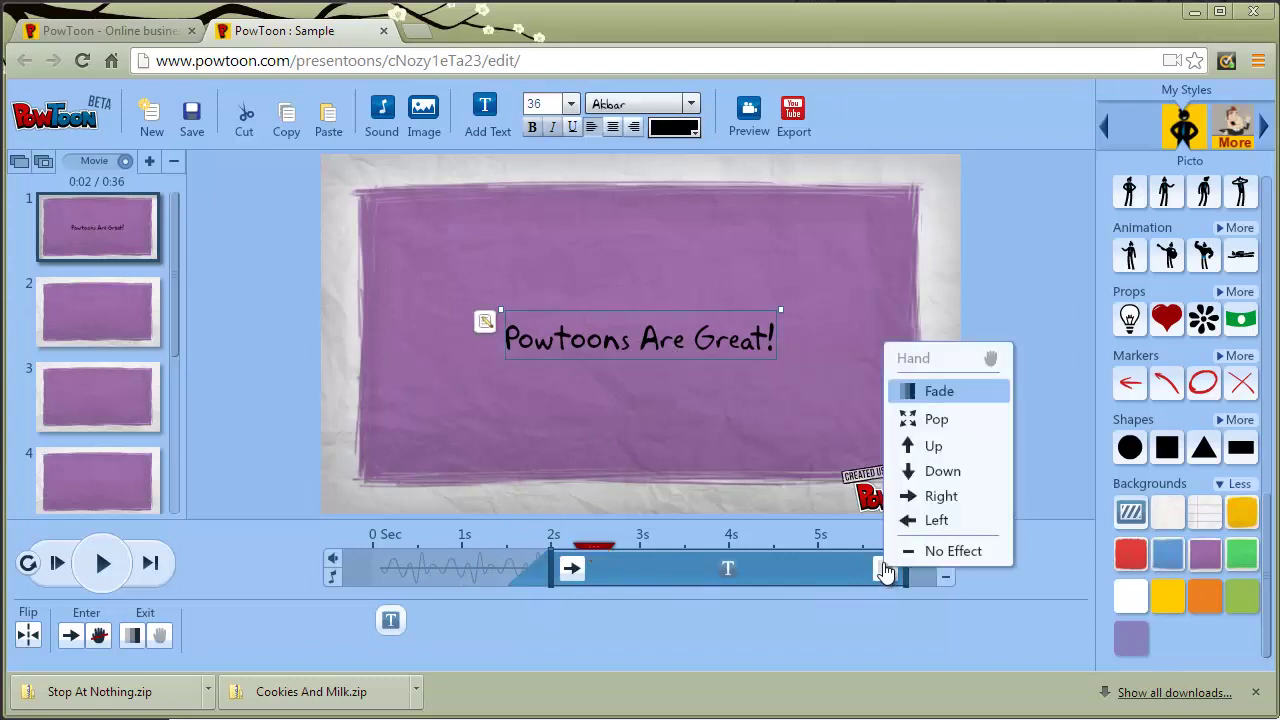
click(934, 497)
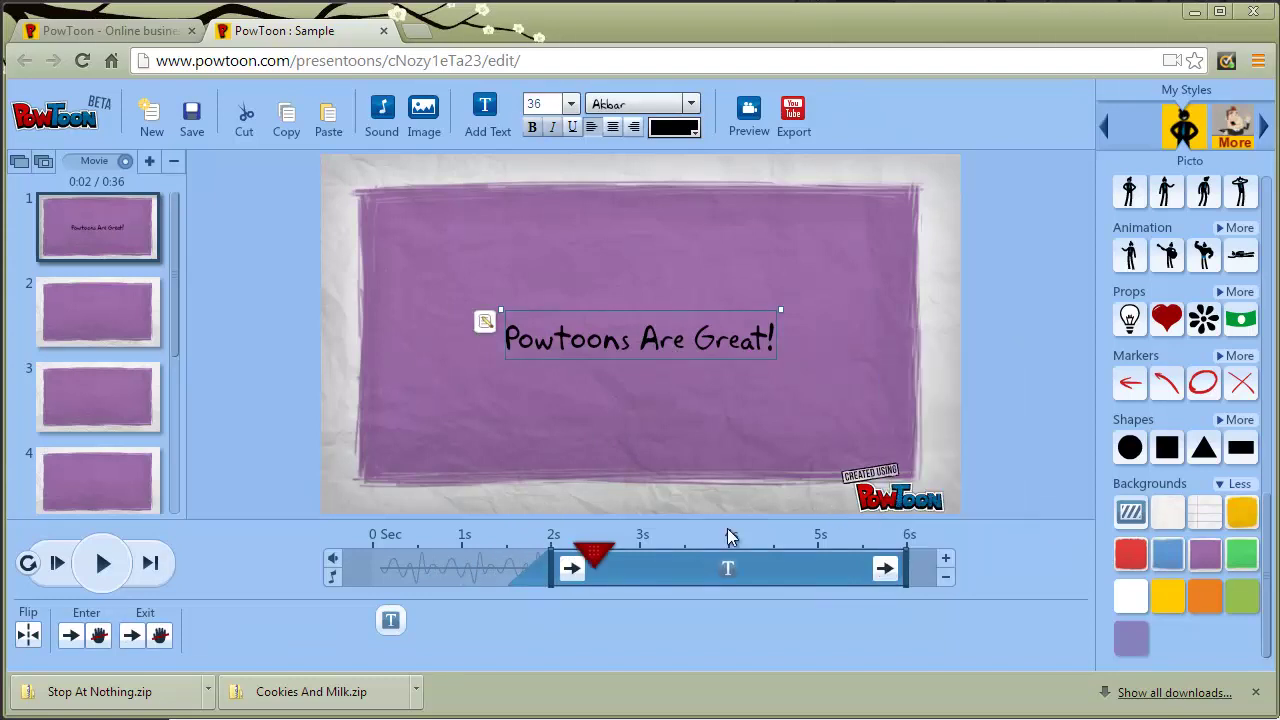
drag(590, 566, 322, 572)
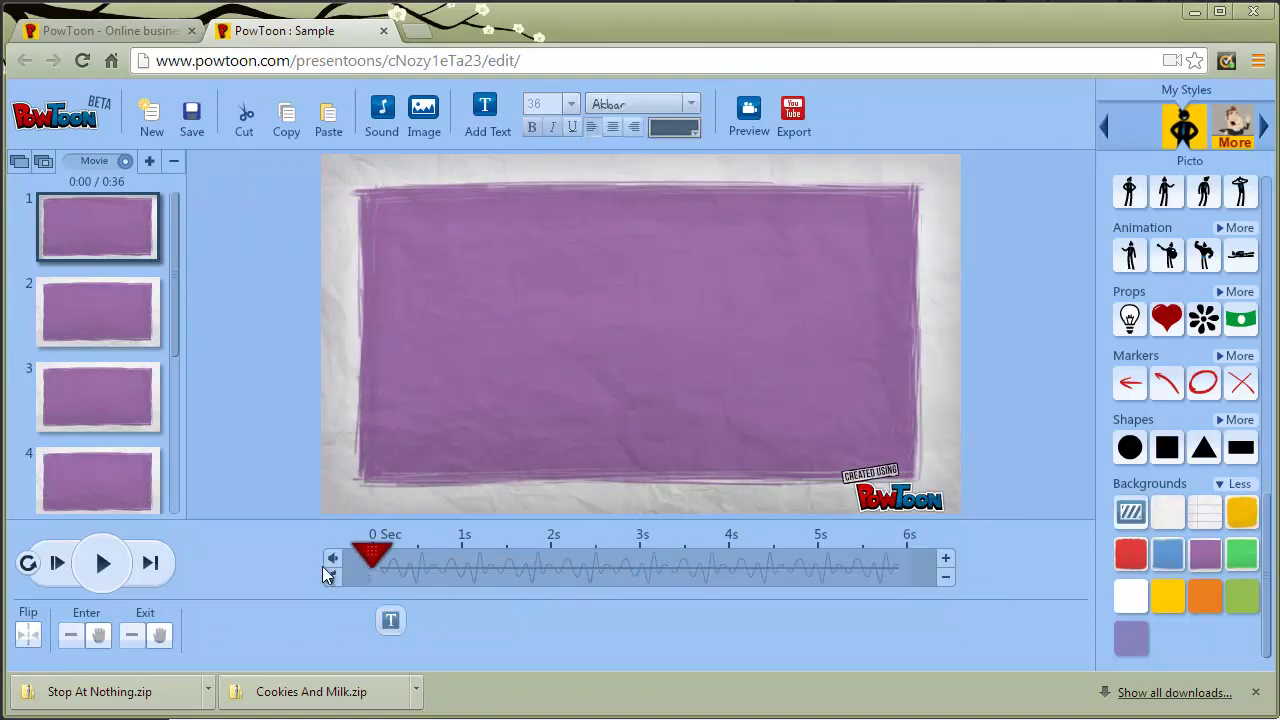
Step: Play the presentation from the start of slide 1 into slide 2, pause it, and return to slide 1
click(104, 563)
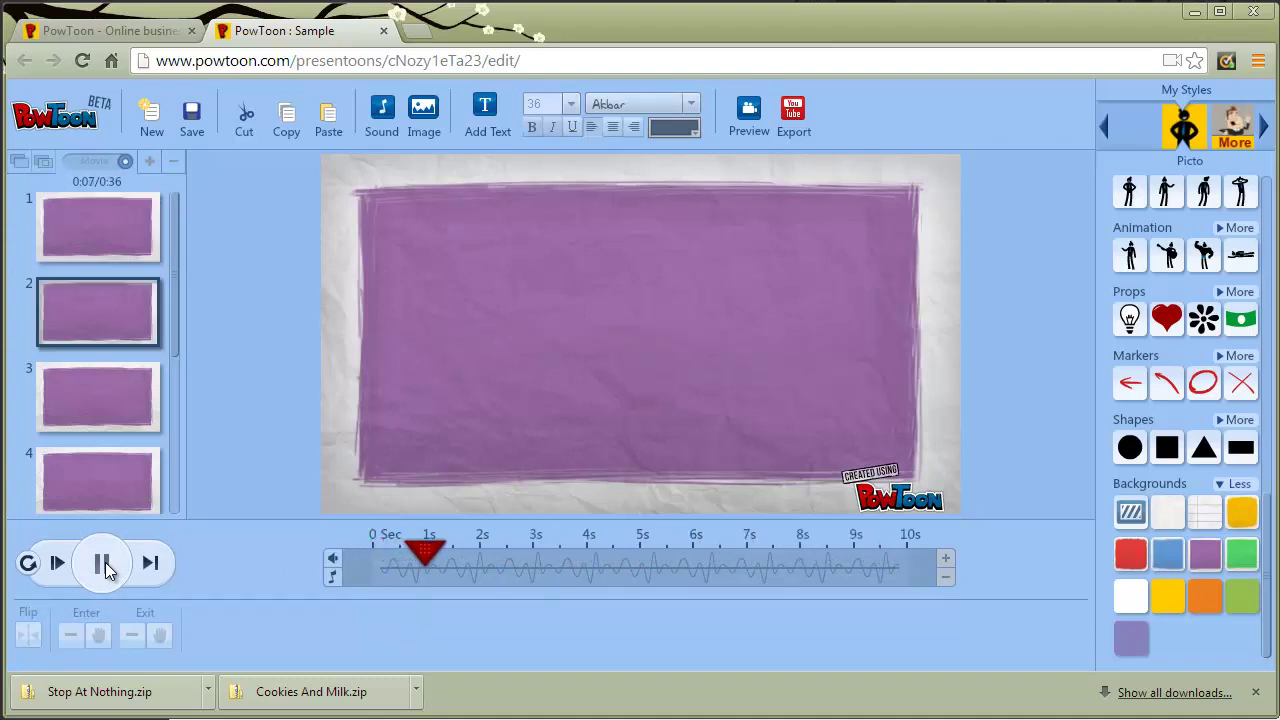
click(104, 563)
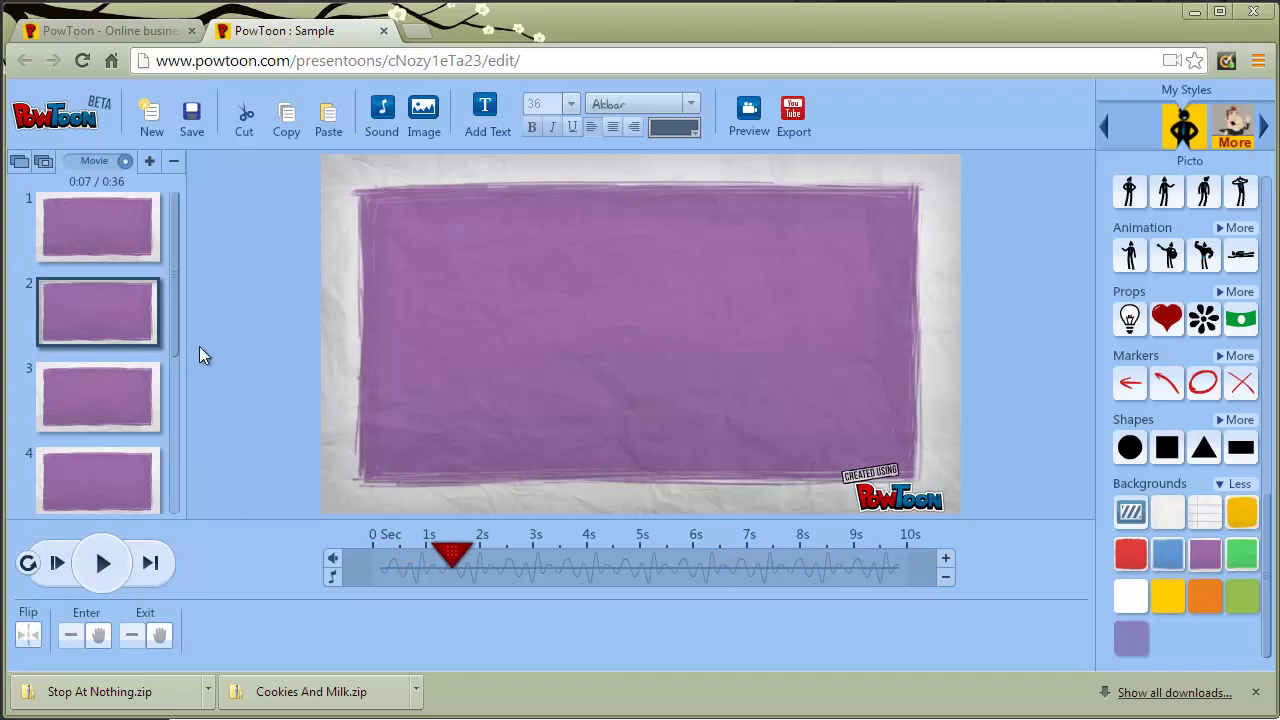
click(109, 220)
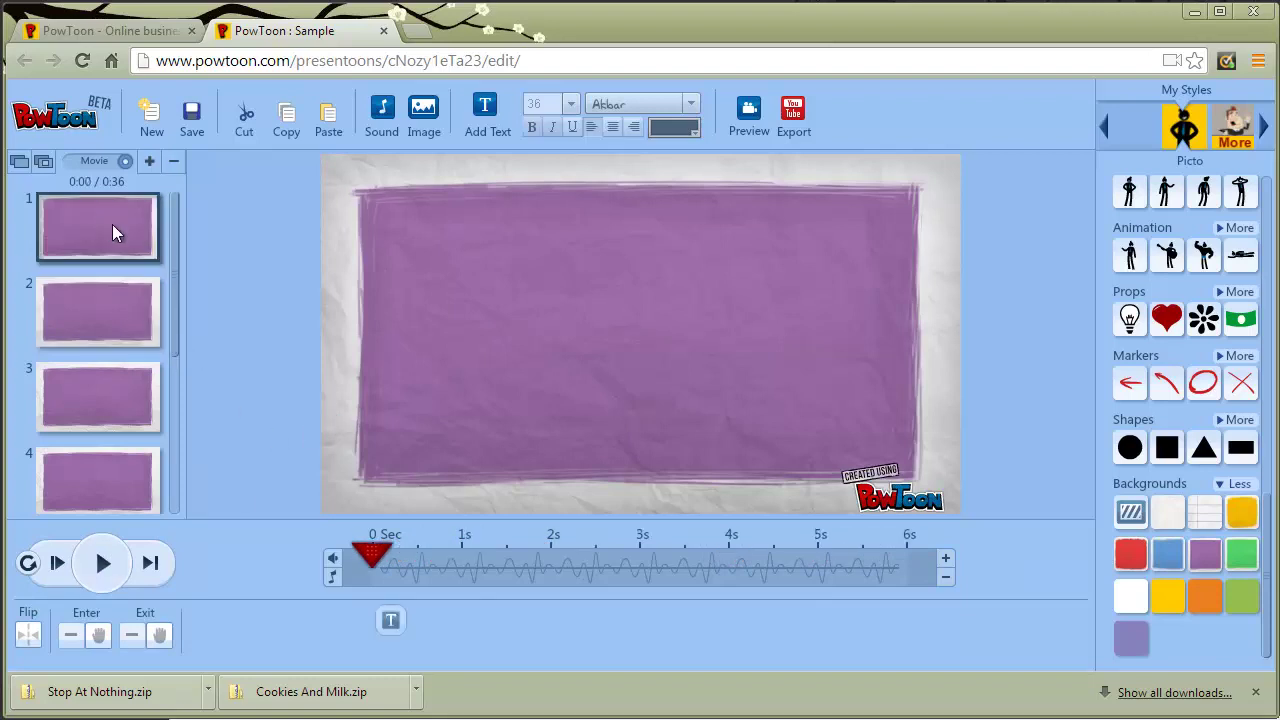
Step: Move the exit time of slide 1's "Powtoons Are Great!" text to 5 seconds
click(392, 621)
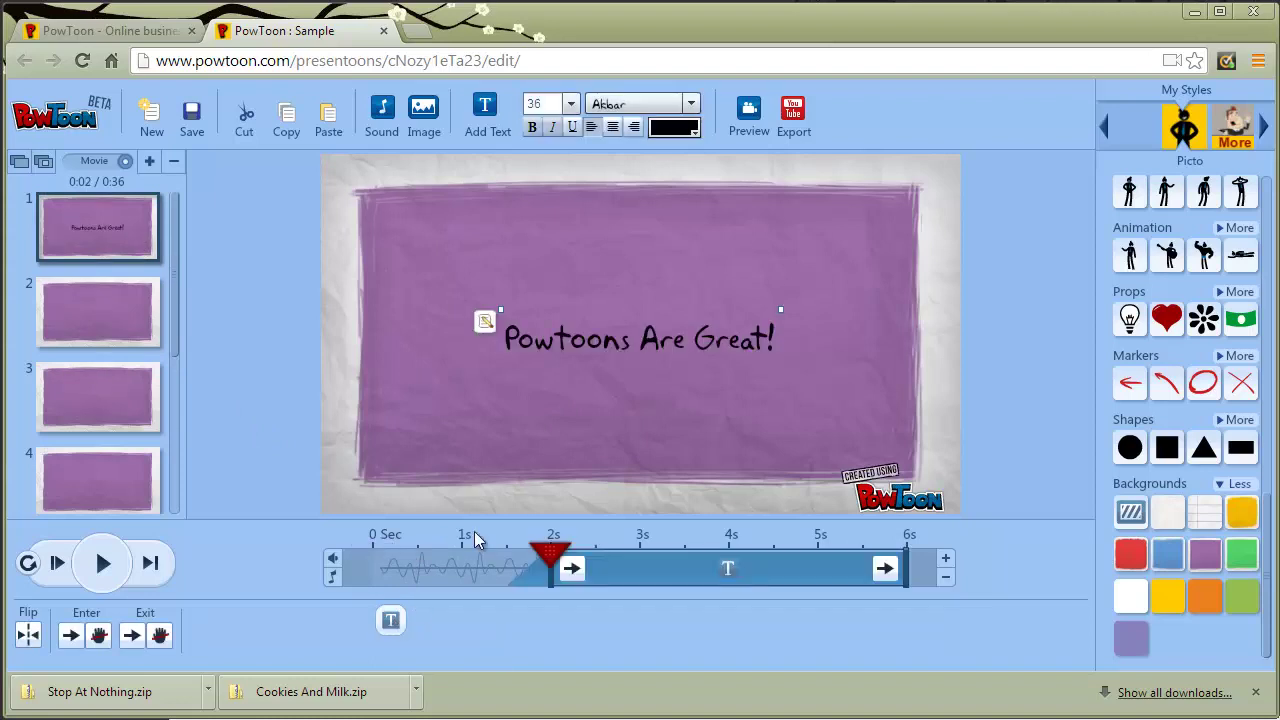
double_click(618, 338)
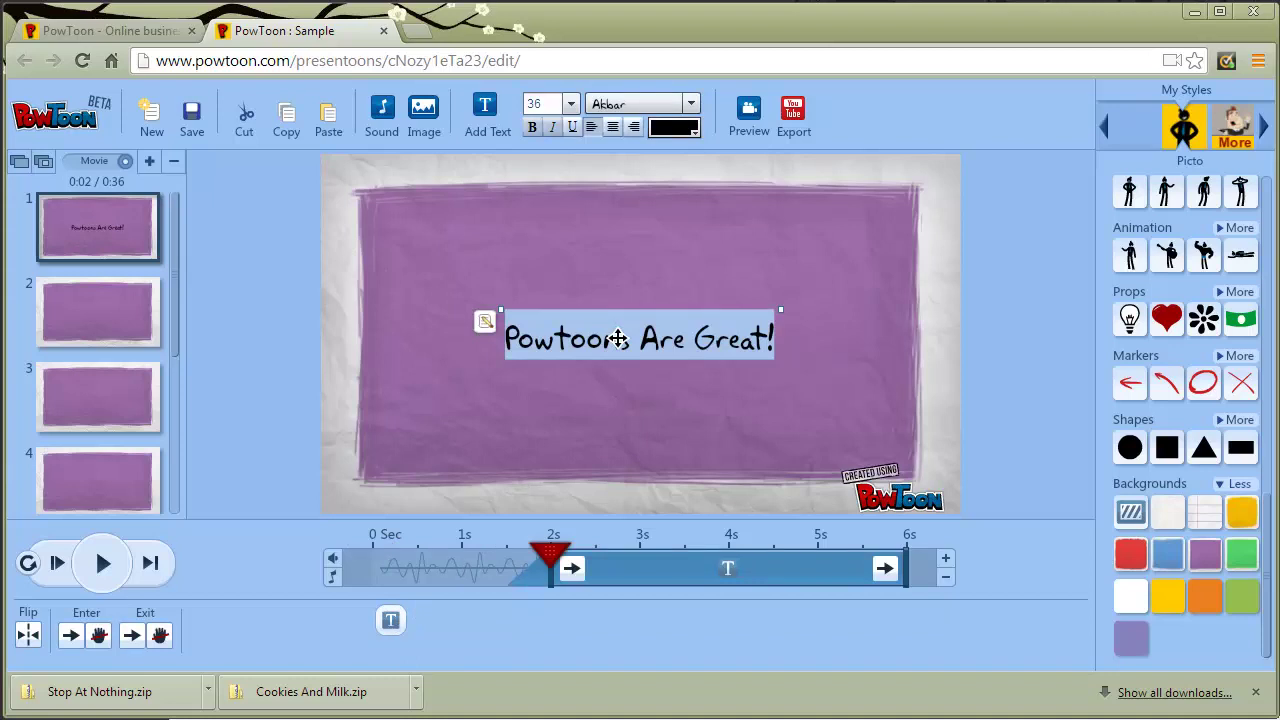
drag(893, 567, 818, 566)
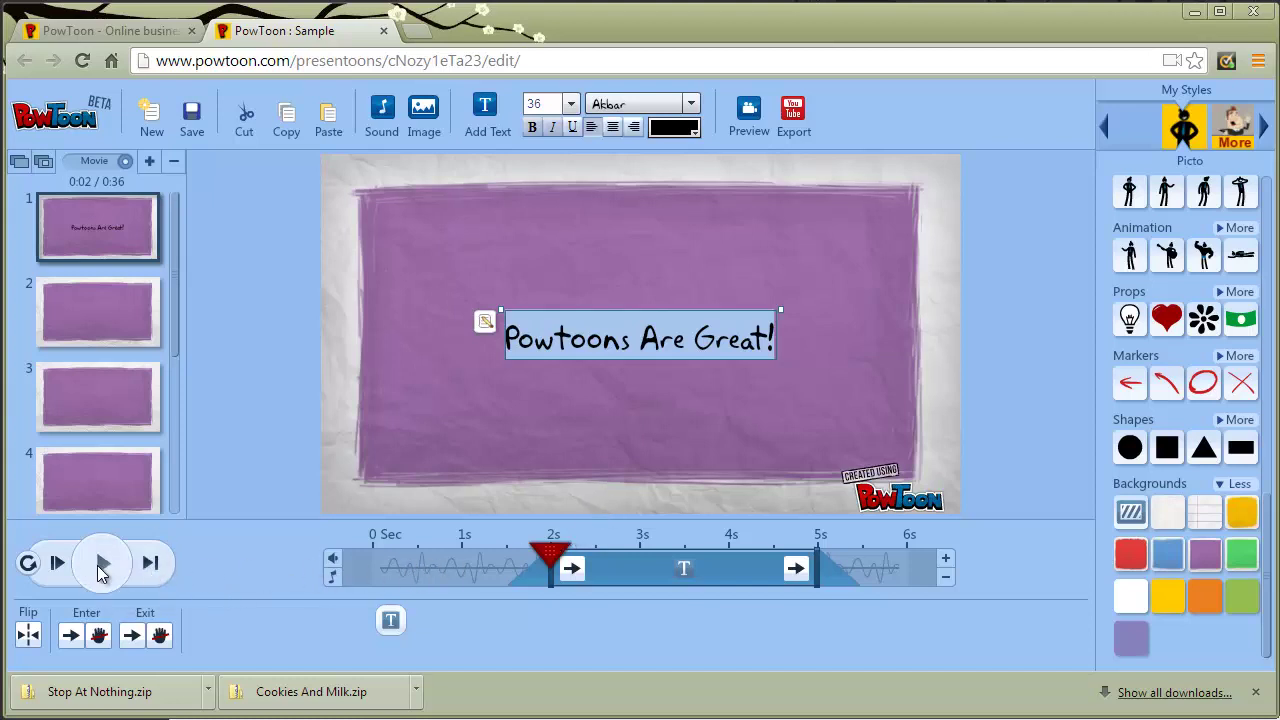
Step: Preview the retimed text on slide 1 and continue playback into slide 2, pausing at about 4 seconds
click(55, 565)
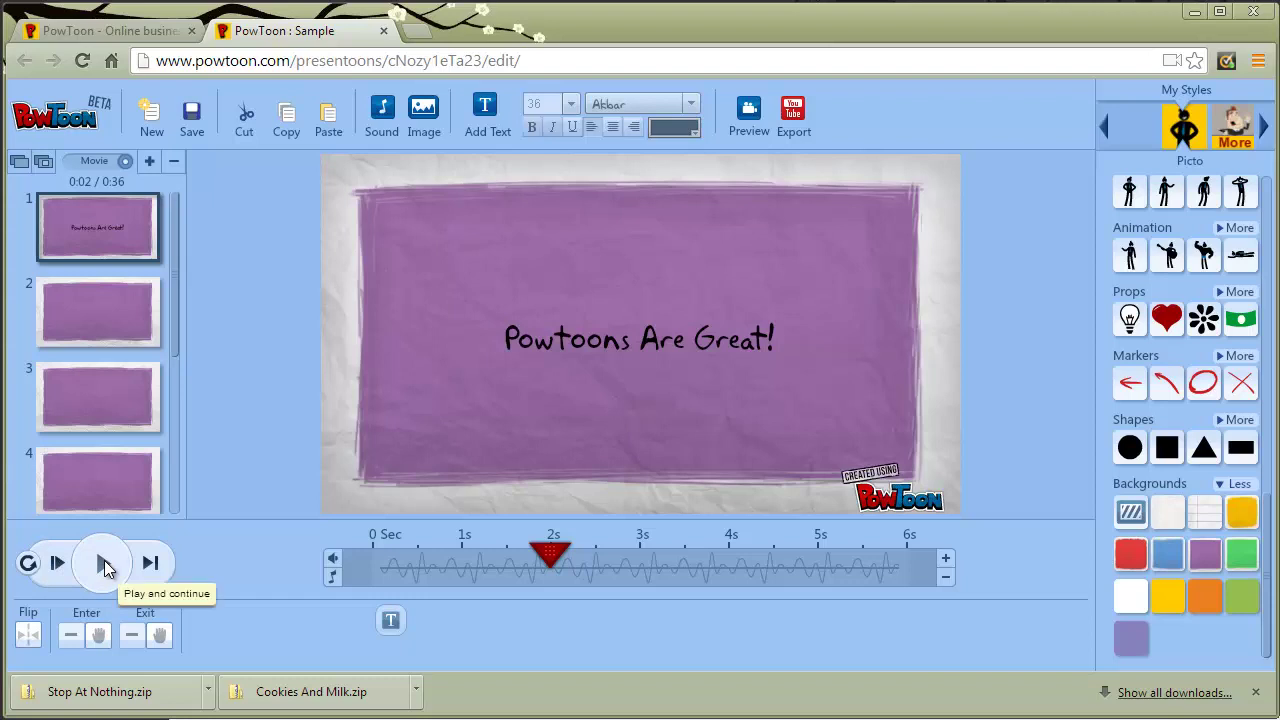
click(104, 299)
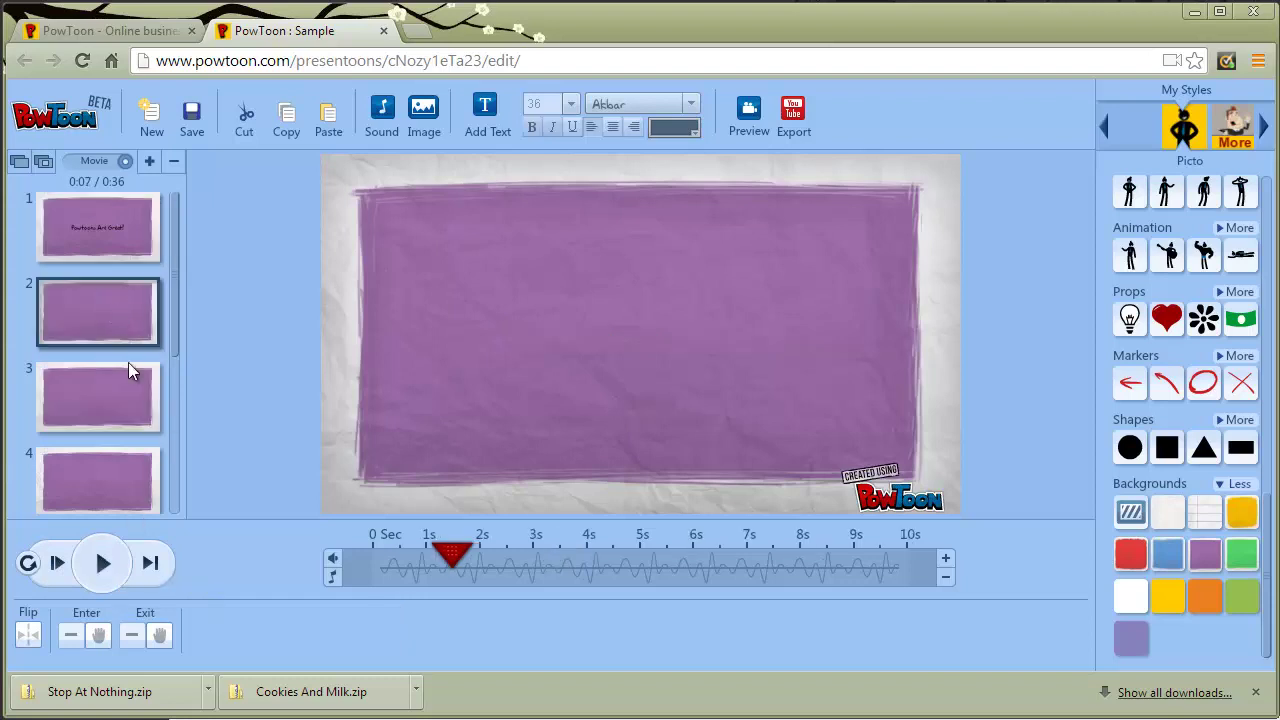
click(58, 567)
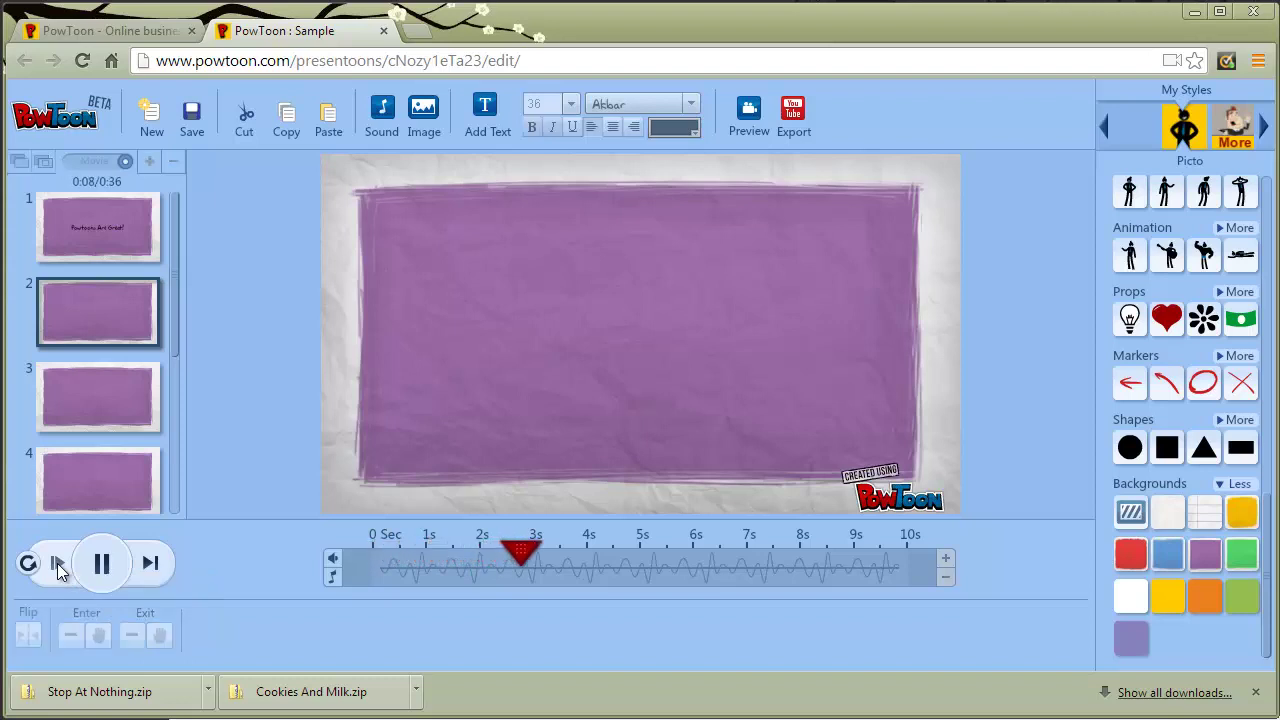
click(103, 575)
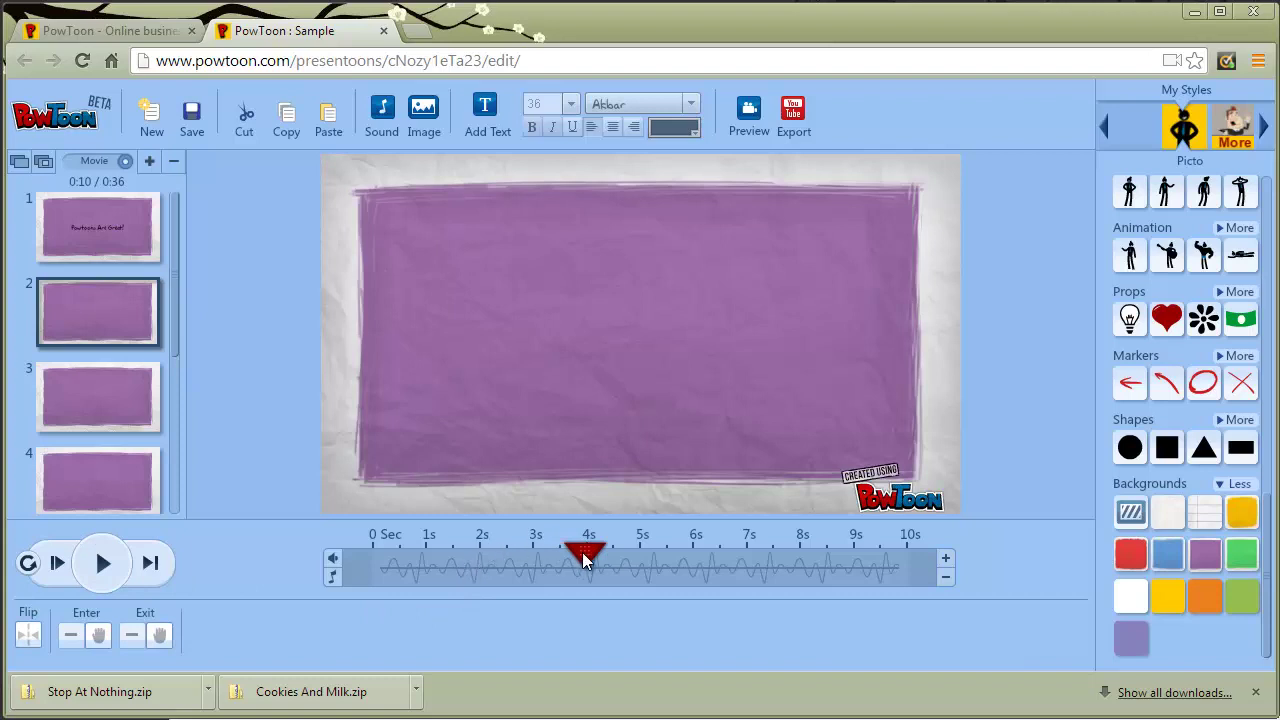
Step: Add the animated girl playing a guitar to slide 2 with her entrance at 2 seconds
drag(582, 552, 483, 553)
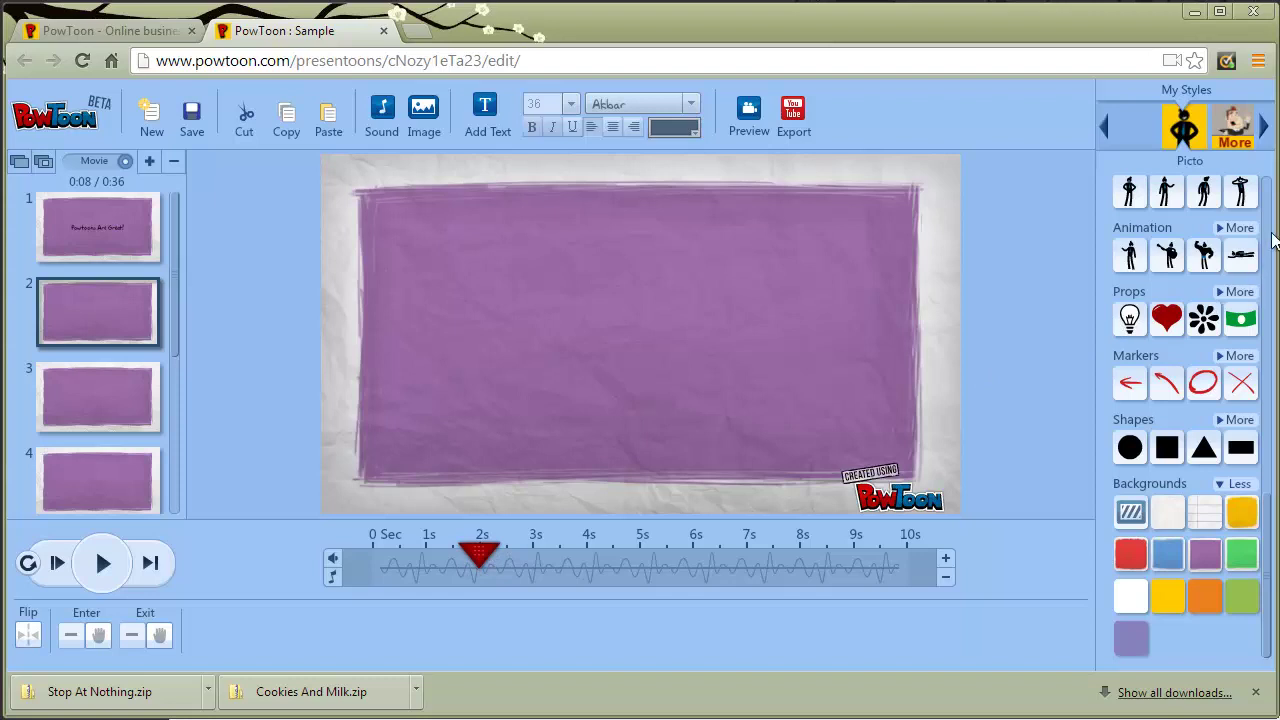
scroll(1272, 226, up, 3)
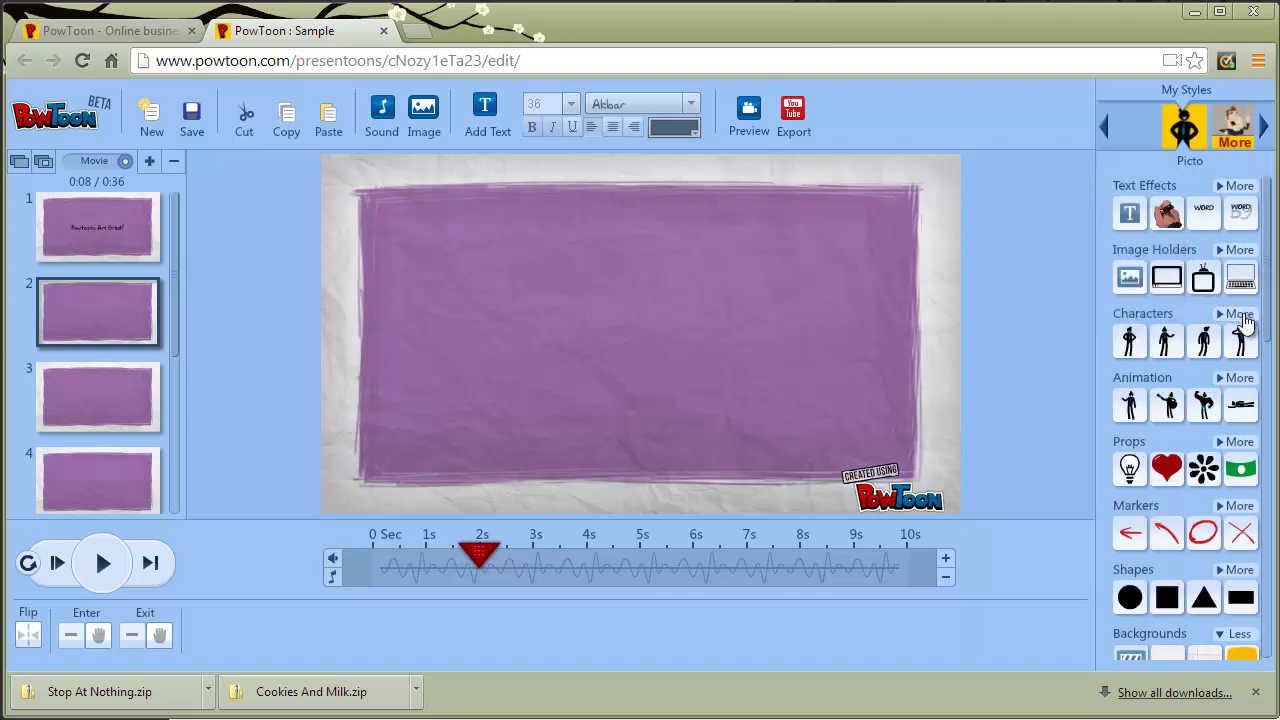
click(1240, 314)
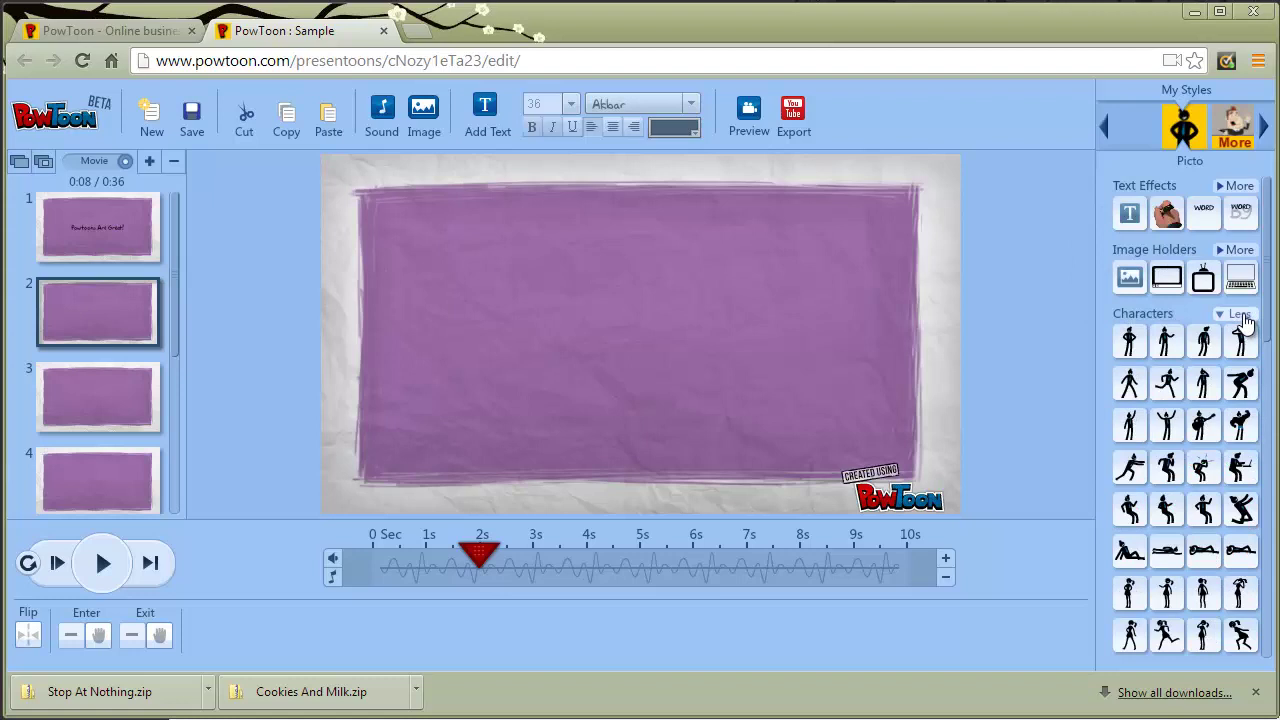
click(1244, 317)
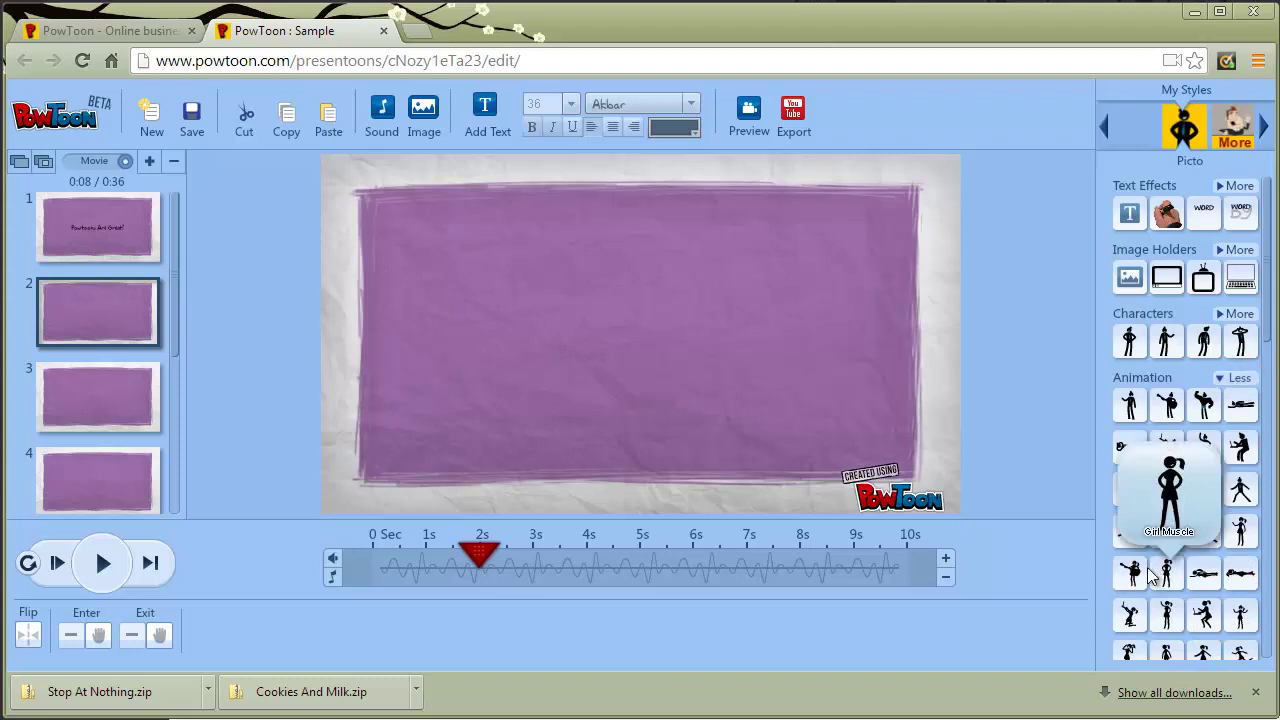
mouse_move(1134, 578)
drag(1134, 578, 775, 418)
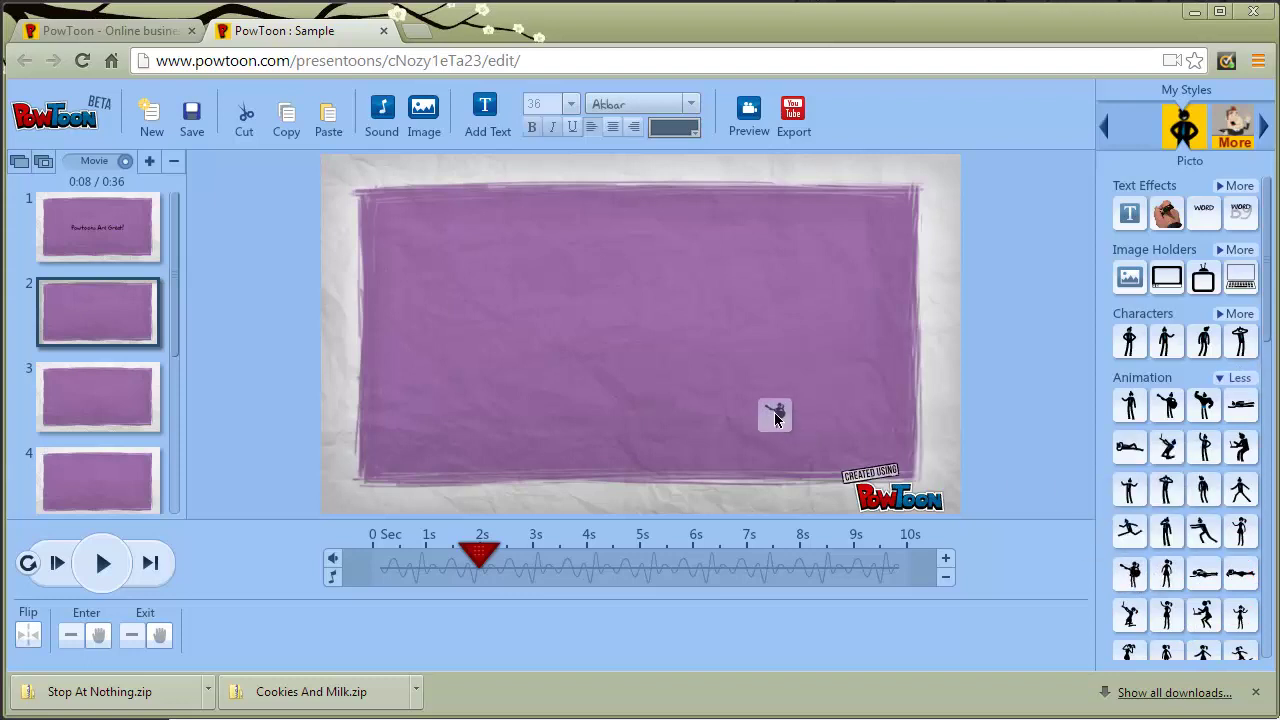
Step: Move the guitar-playing girl fully onto the left half of slide 2's purple area and shrink her
drag(515, 346, 511, 348)
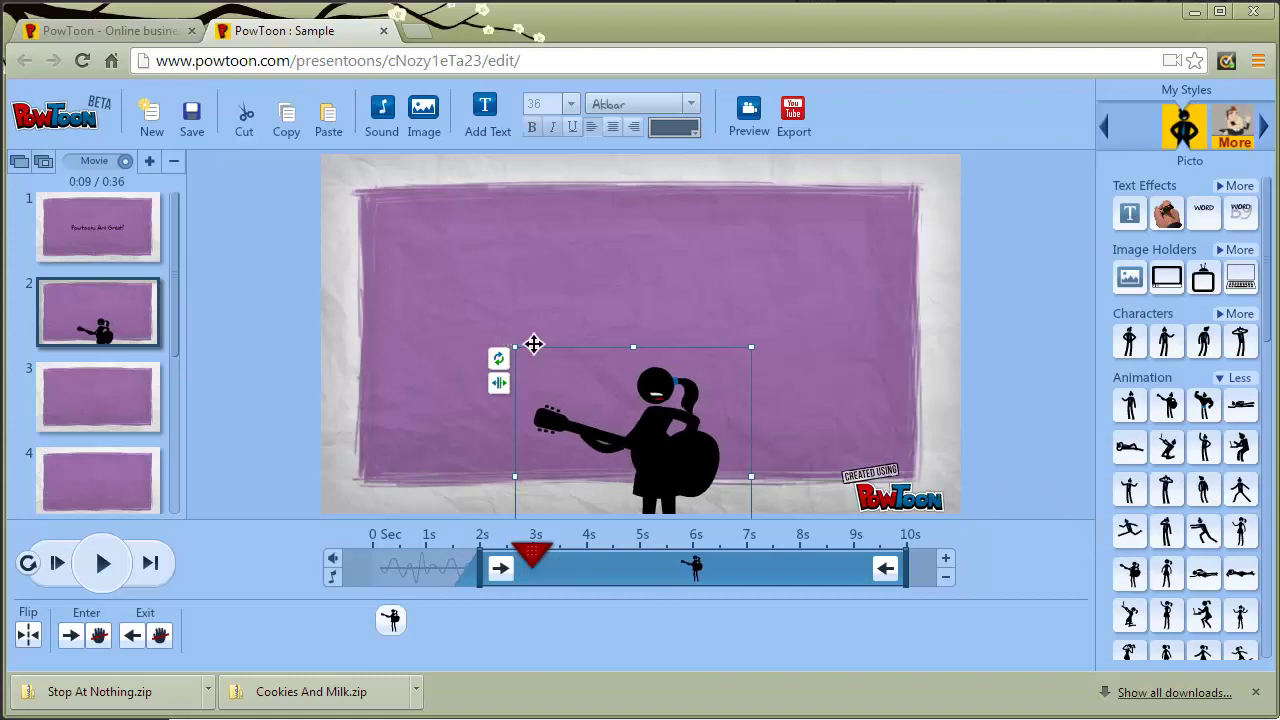
drag(505, 294, 491, 249)
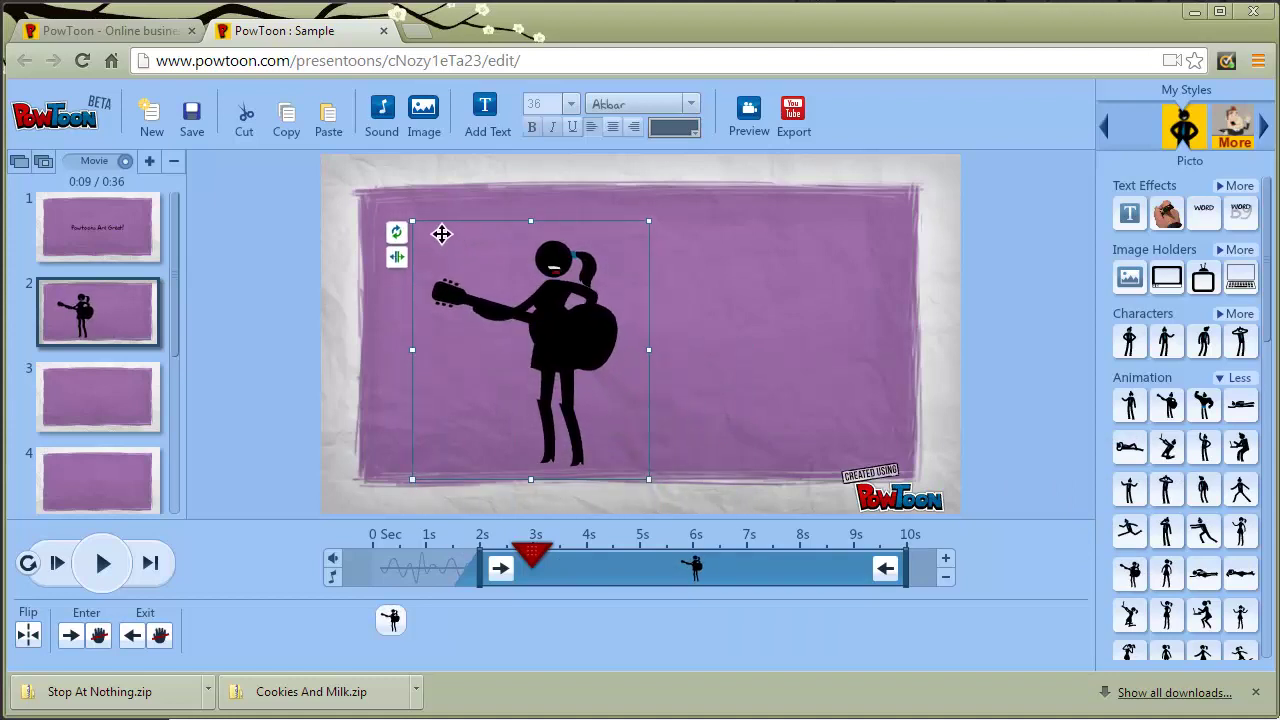
drag(409, 222, 479, 267)
click(486, 322)
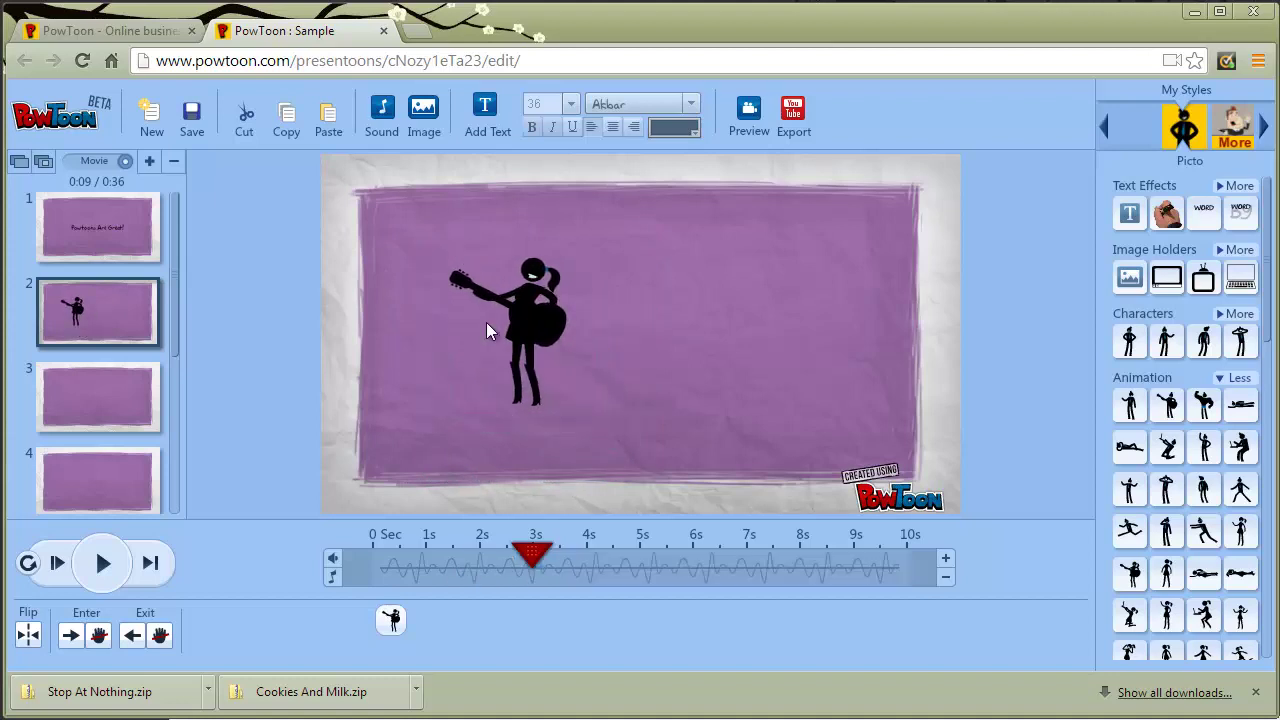
Step: Turn on the hand for the guitar girl's entrance, set the effect to Down, and preview it from 1 second
click(517, 322)
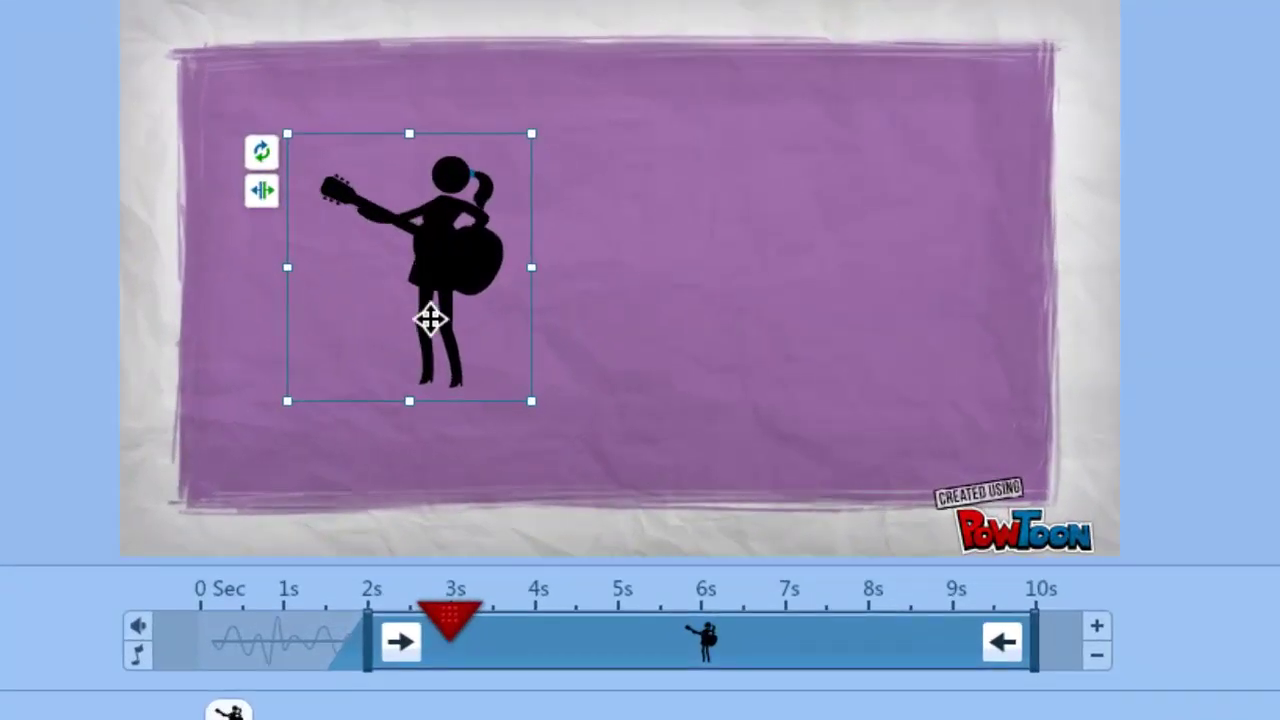
click(406, 638)
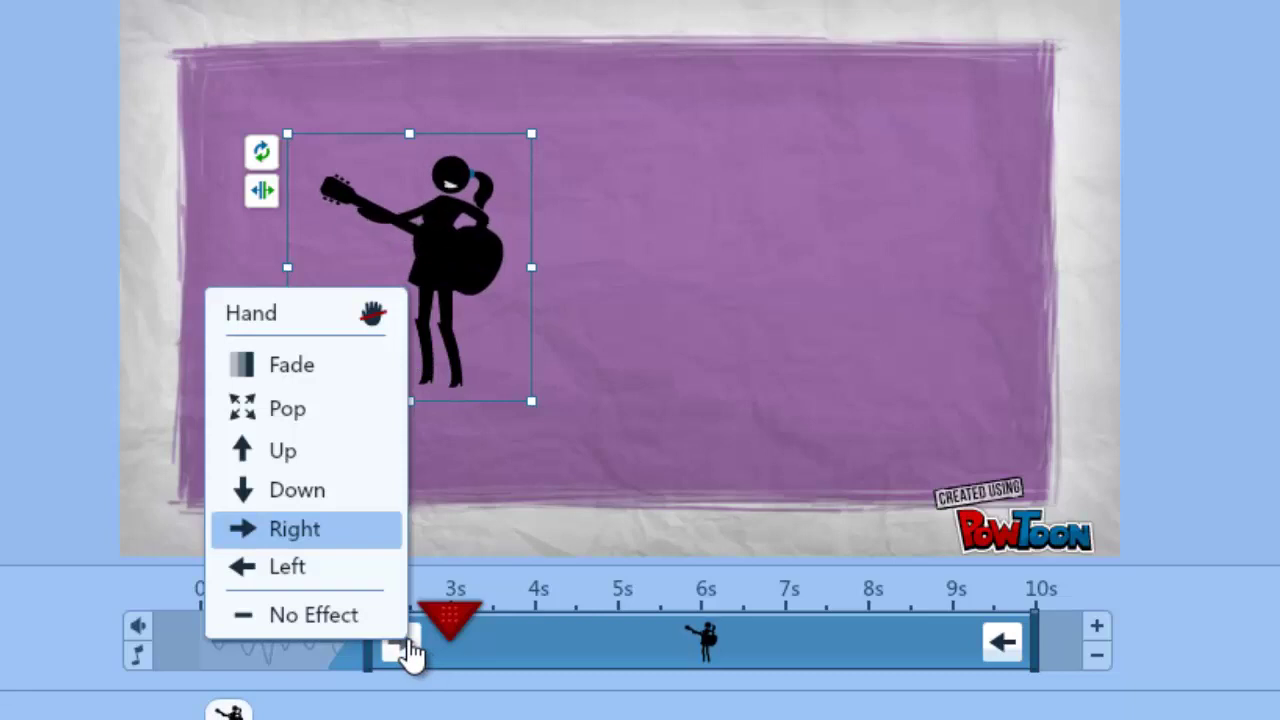
click(305, 326)
click(303, 490)
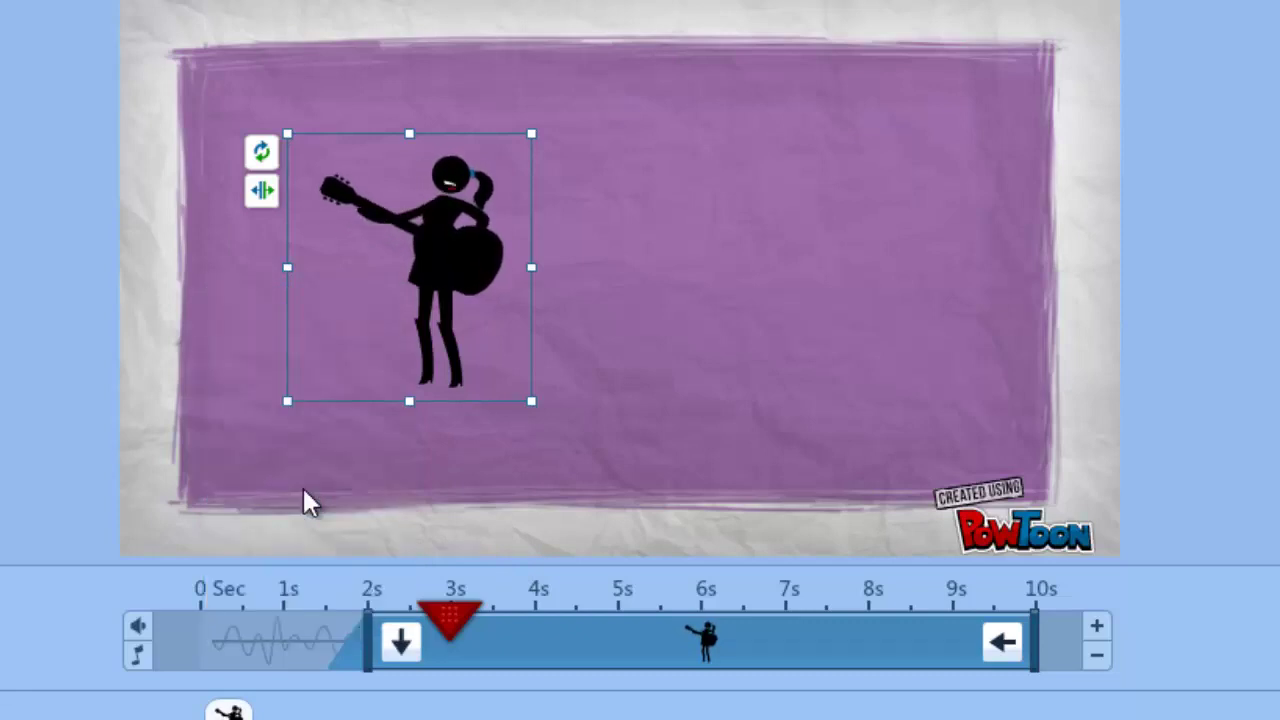
drag(447, 608, 281, 607)
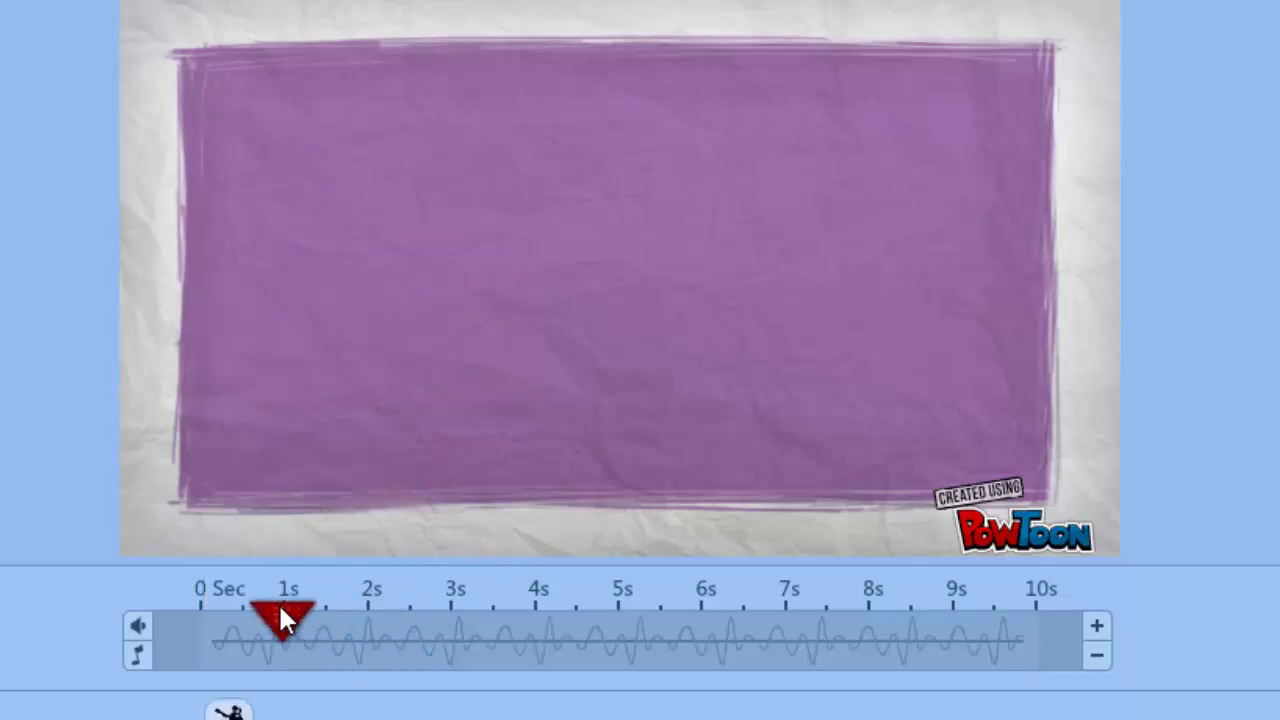
key(space)
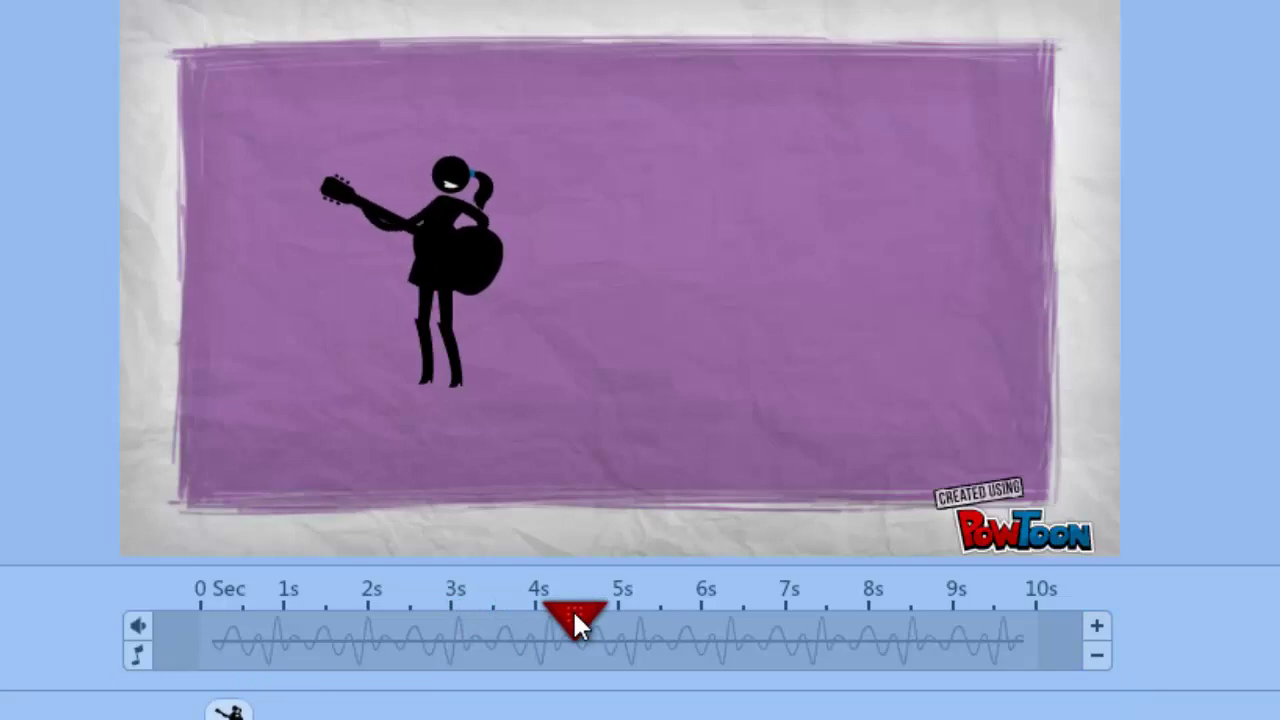
Step: Set the guitar girl to exit at 4 seconds with the hand turned on and the Down effect
drag(574, 613, 546, 610)
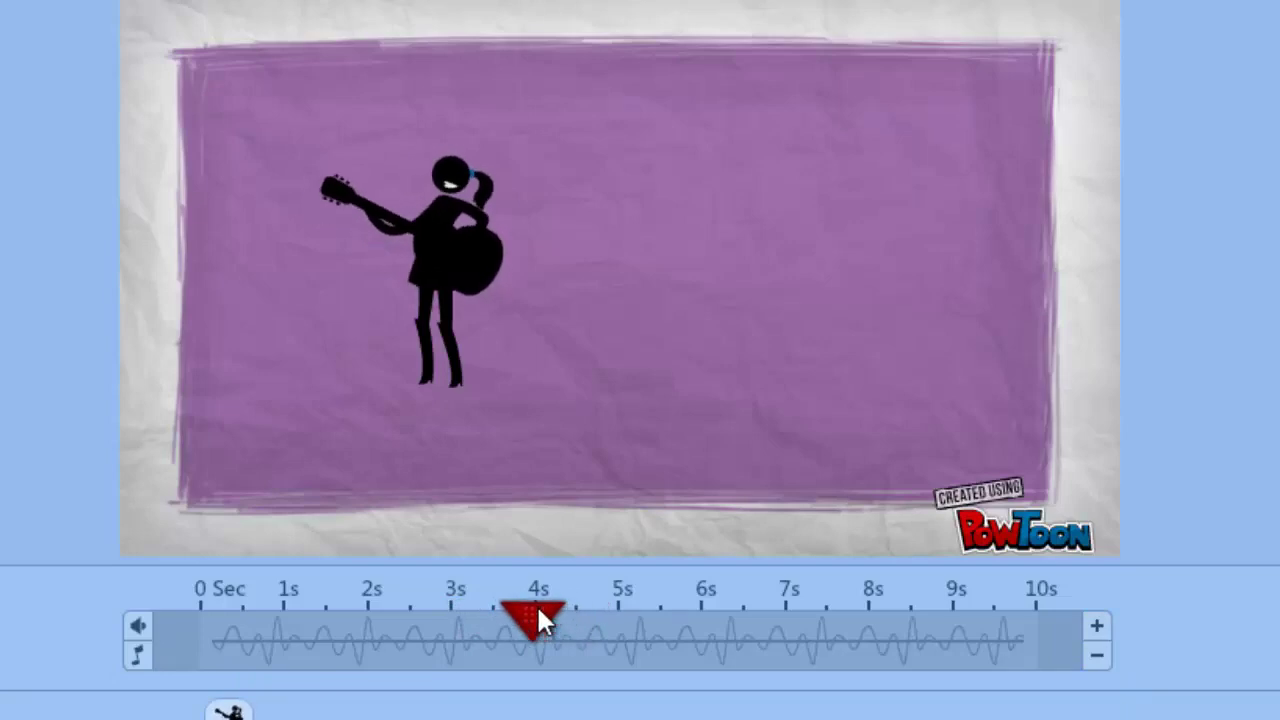
click(230, 712)
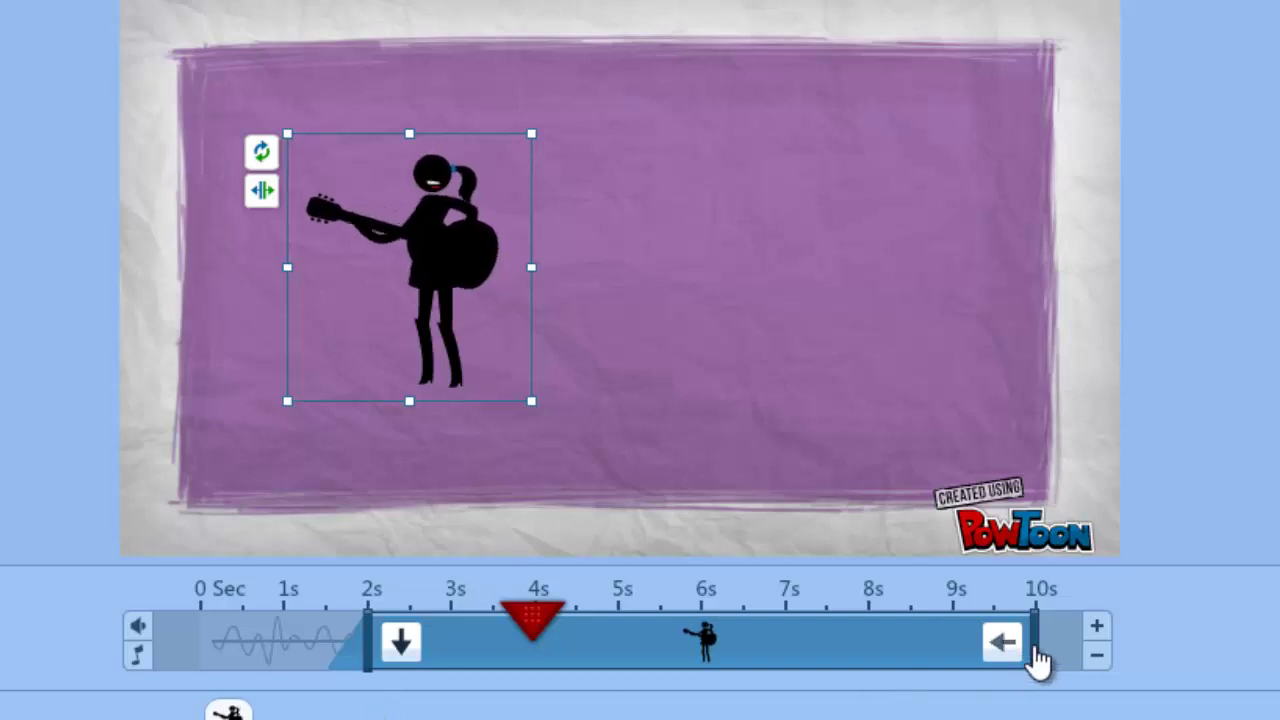
drag(1033, 640, 534, 646)
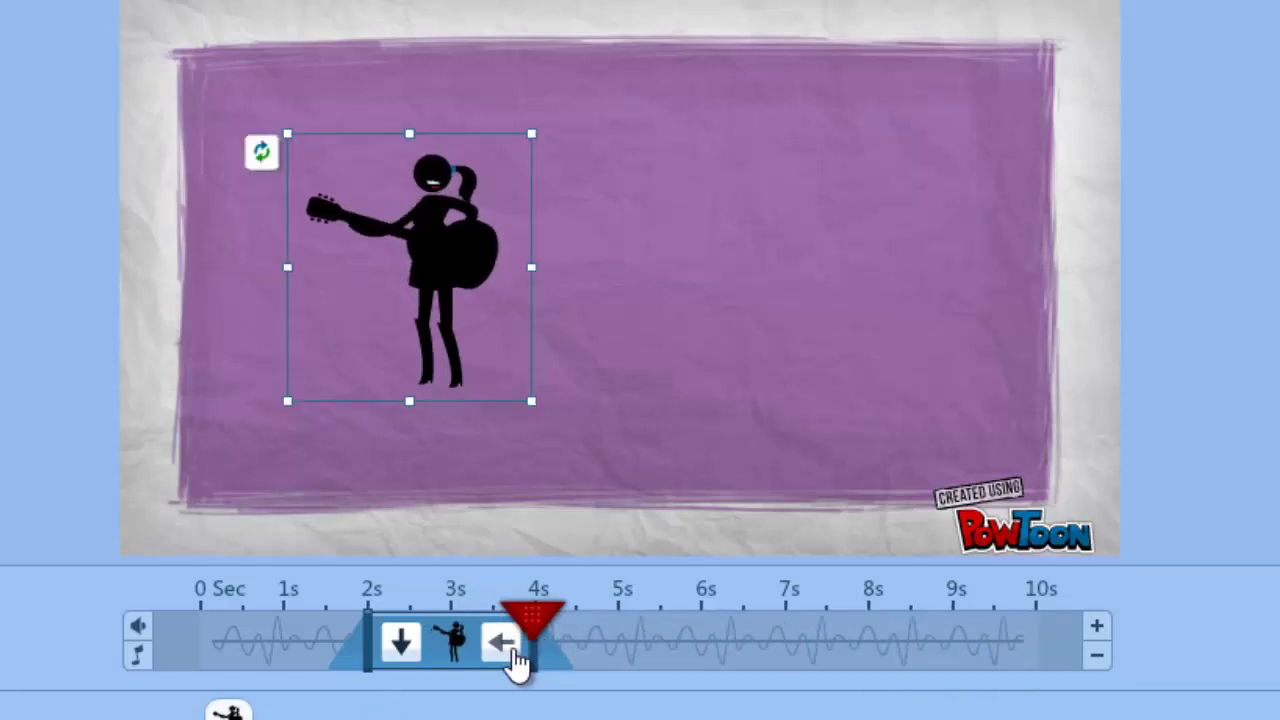
click(505, 645)
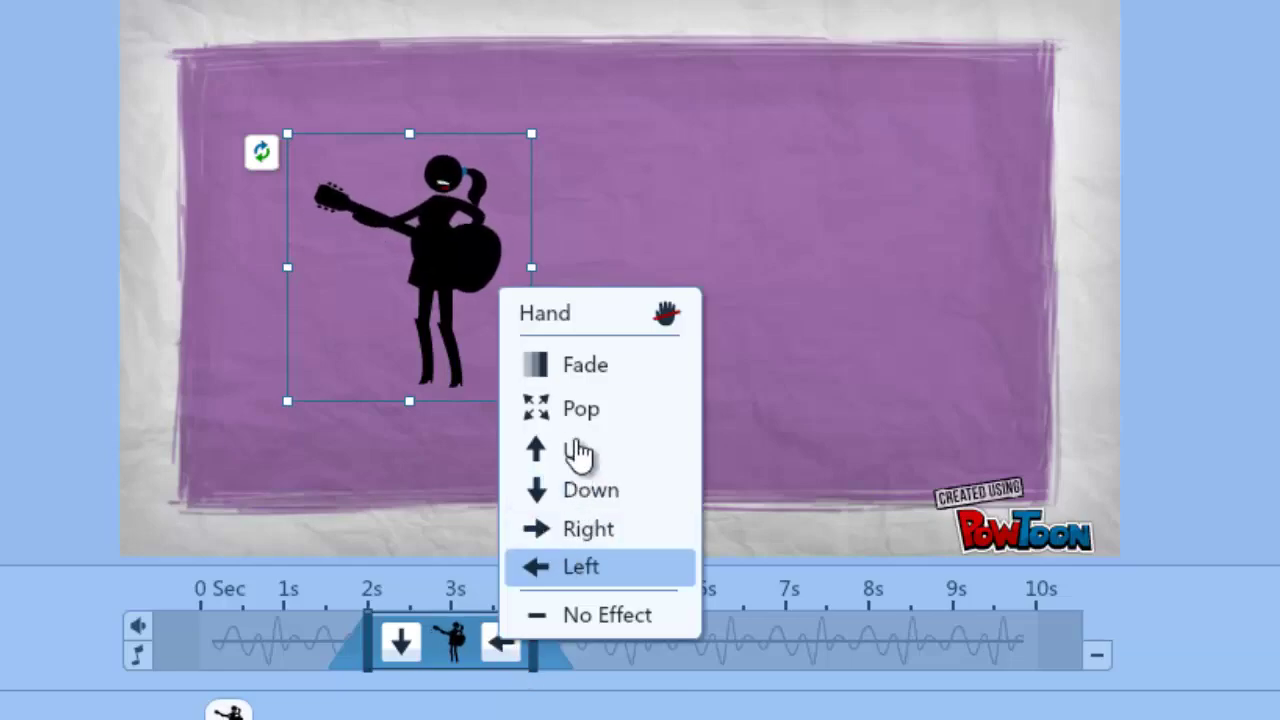
click(611, 326)
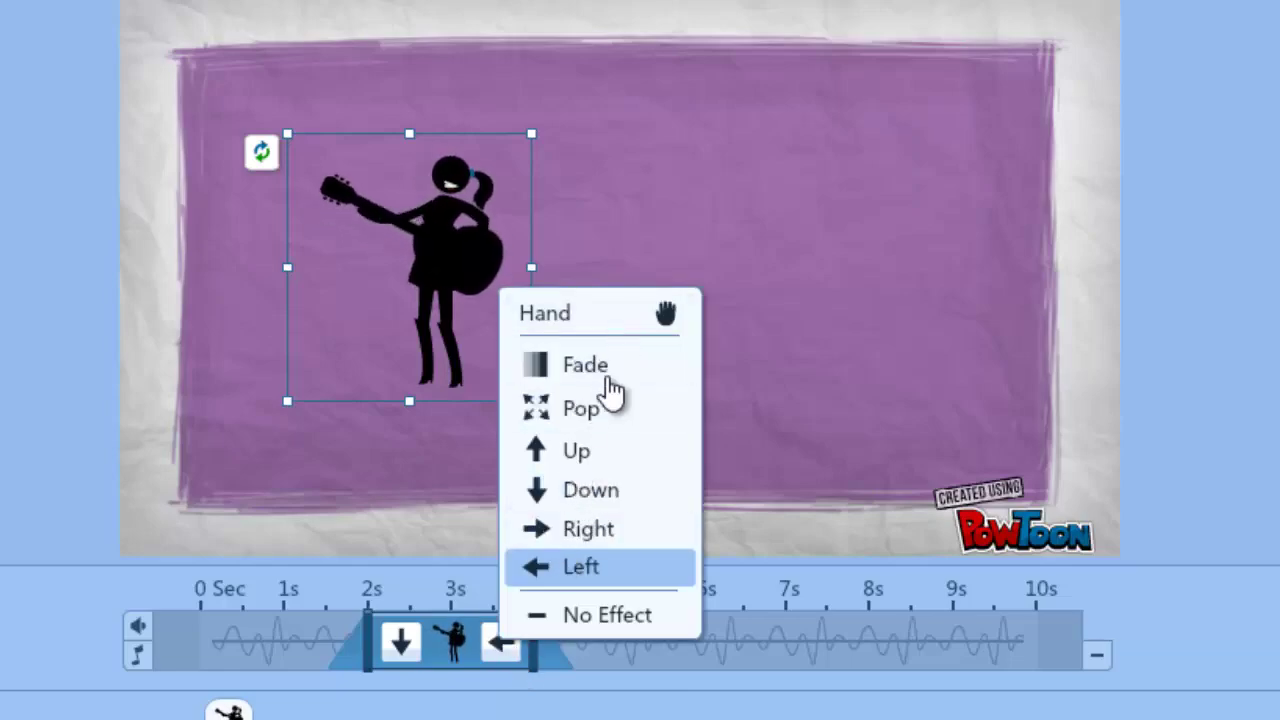
click(600, 492)
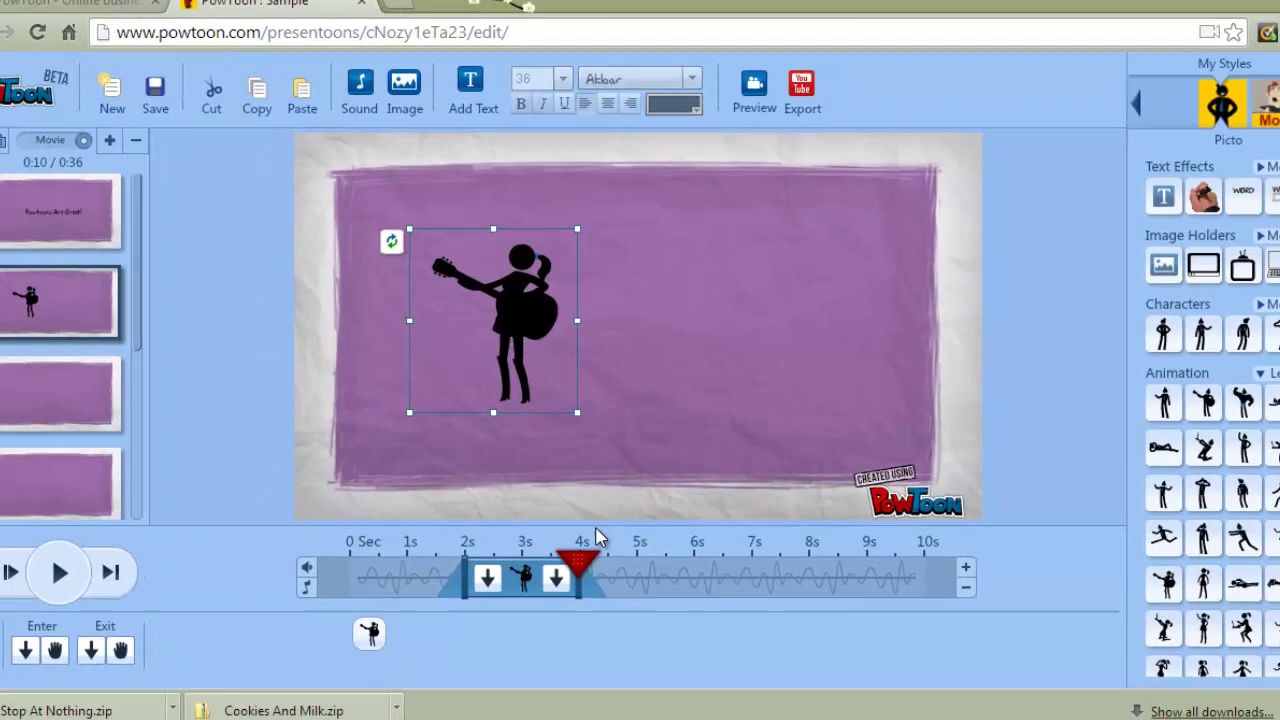
Step: Play slide 2 from 0 seconds through the guitar girl's entrance and exit, pausing at about 6 seconds
drag(581, 563, 364, 565)
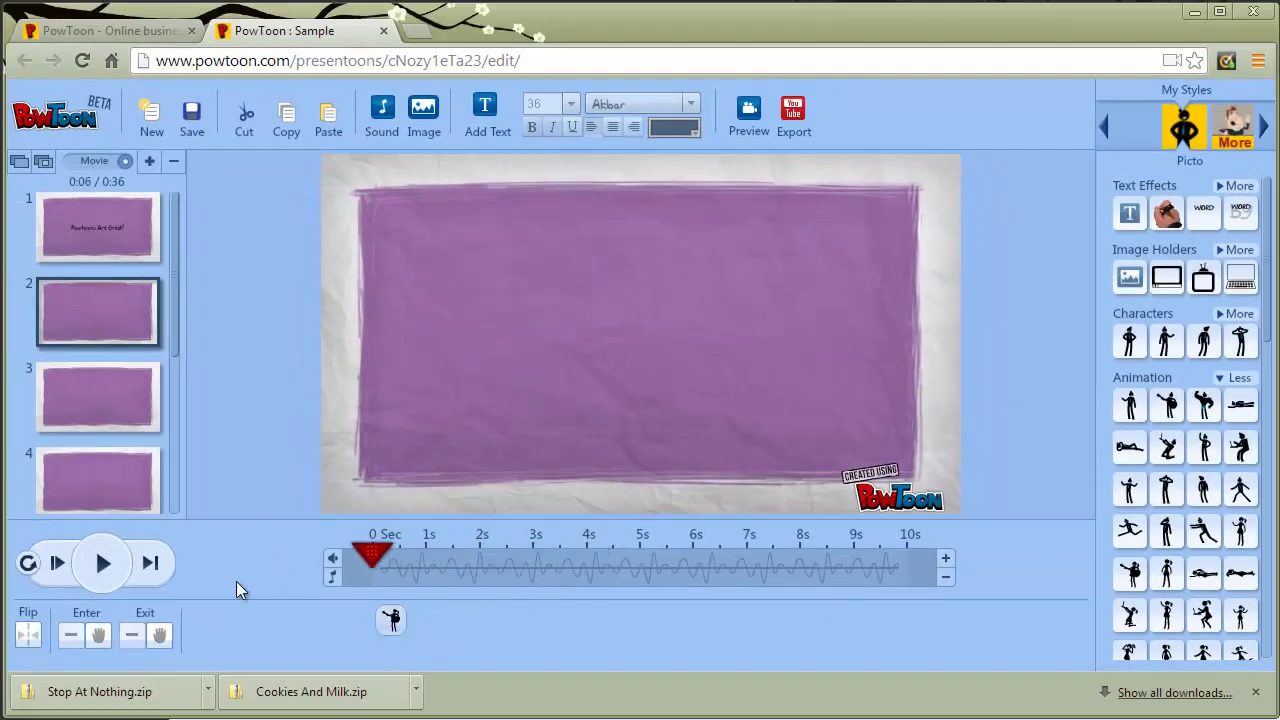
click(95, 564)
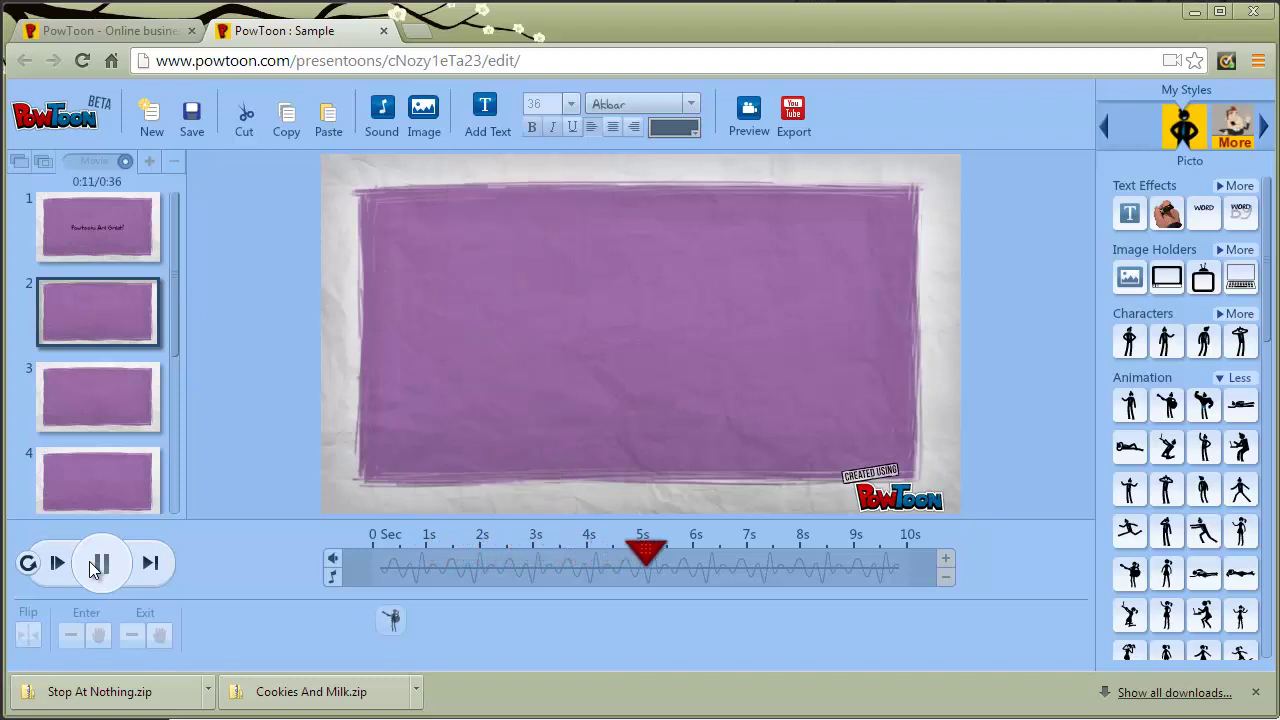
click(104, 565)
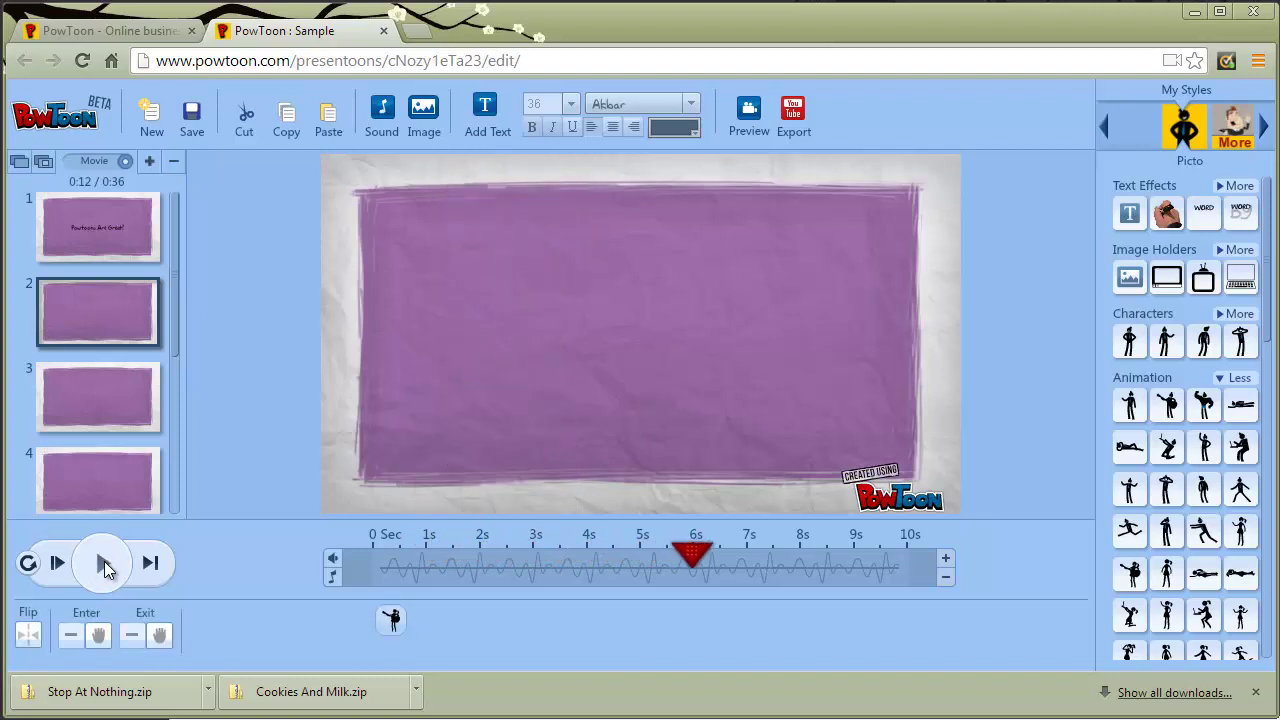
Step: Upload the cosmos picture from the DOWNLOADS folder and insert it on slide 2 at 5 seconds
drag(705, 555, 640, 548)
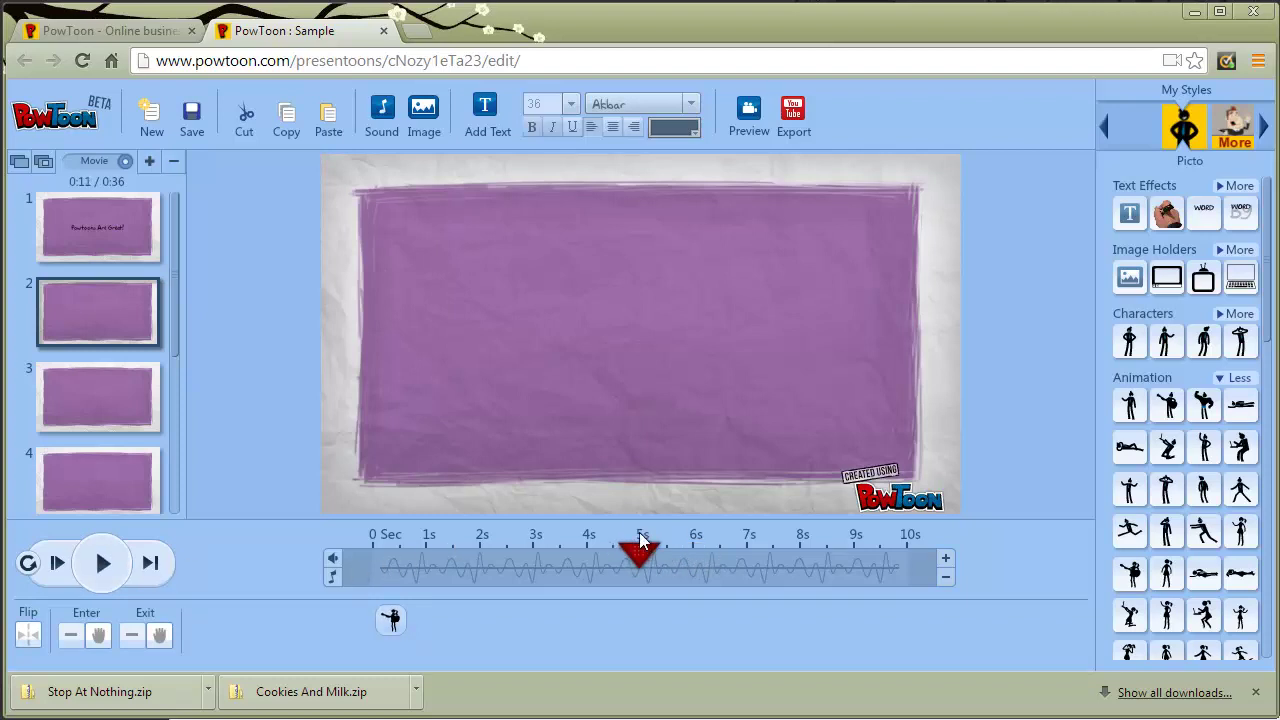
click(426, 110)
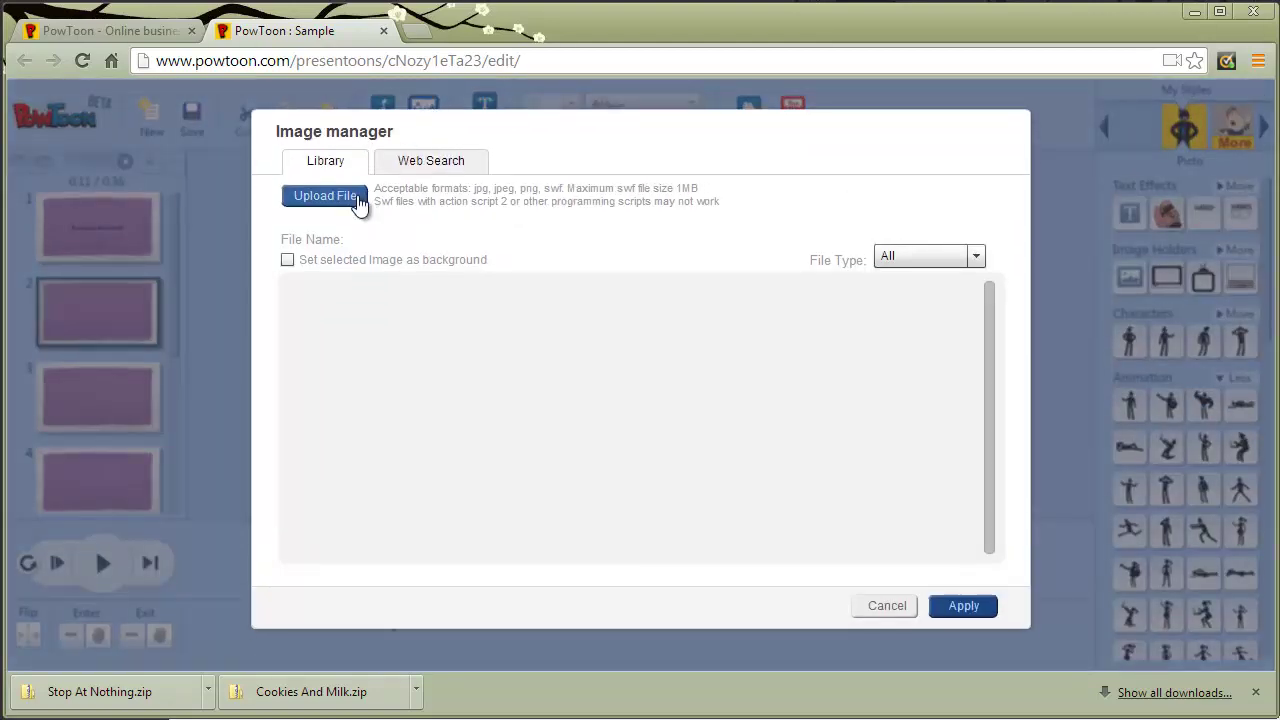
click(357, 198)
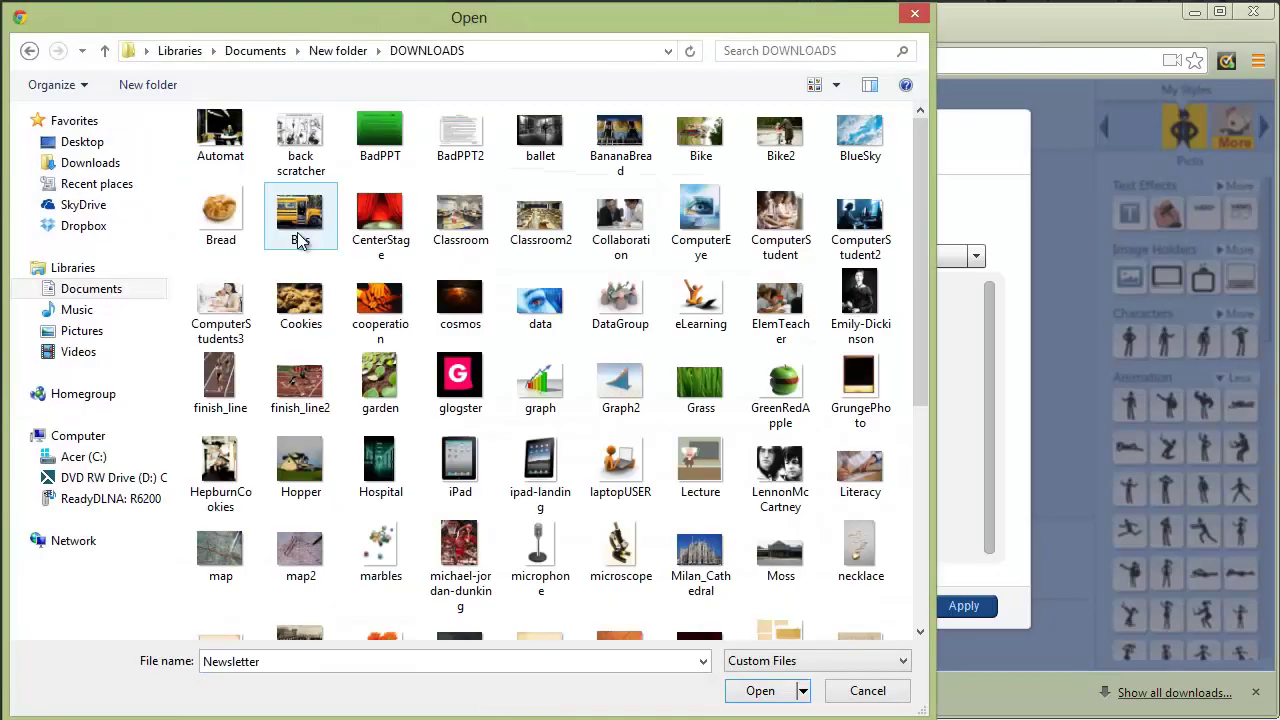
double_click(468, 295)
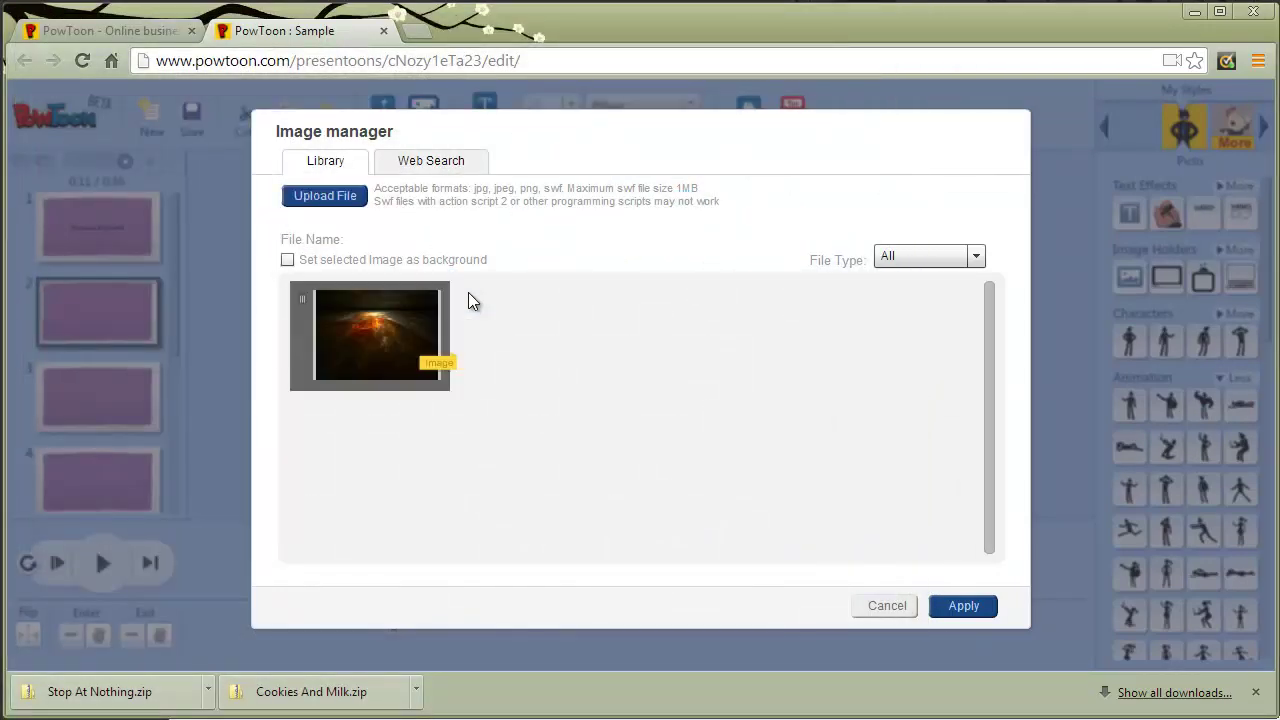
click(949, 606)
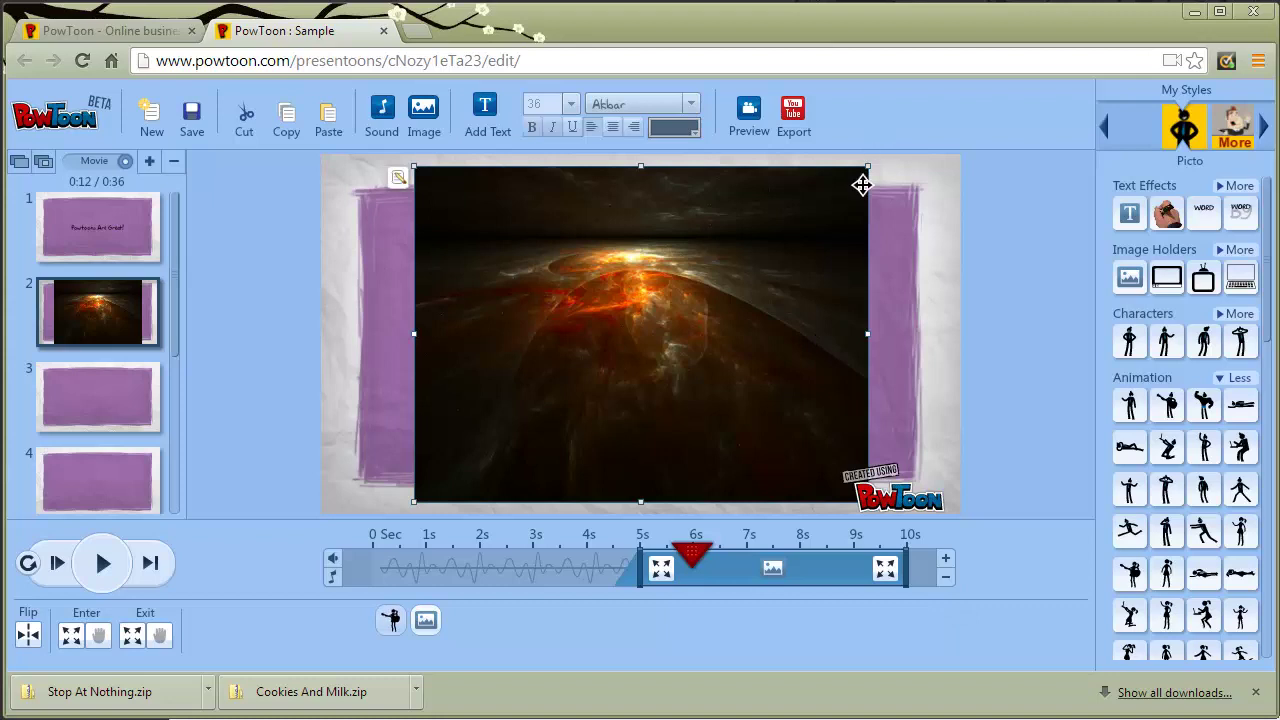
Step: Shrink the cosmos image and centre it in the purple area, keeping its Pop effects and ending its display at 7 seconds
drag(866, 168, 699, 347)
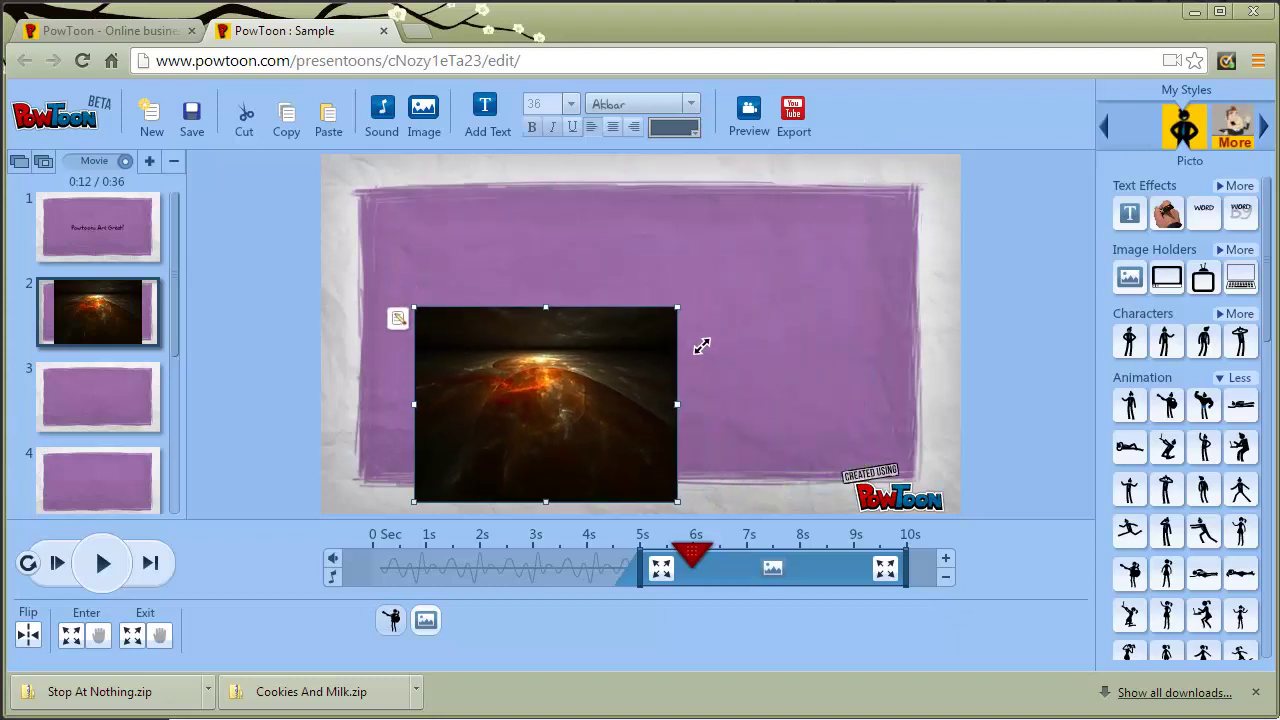
drag(614, 373, 700, 304)
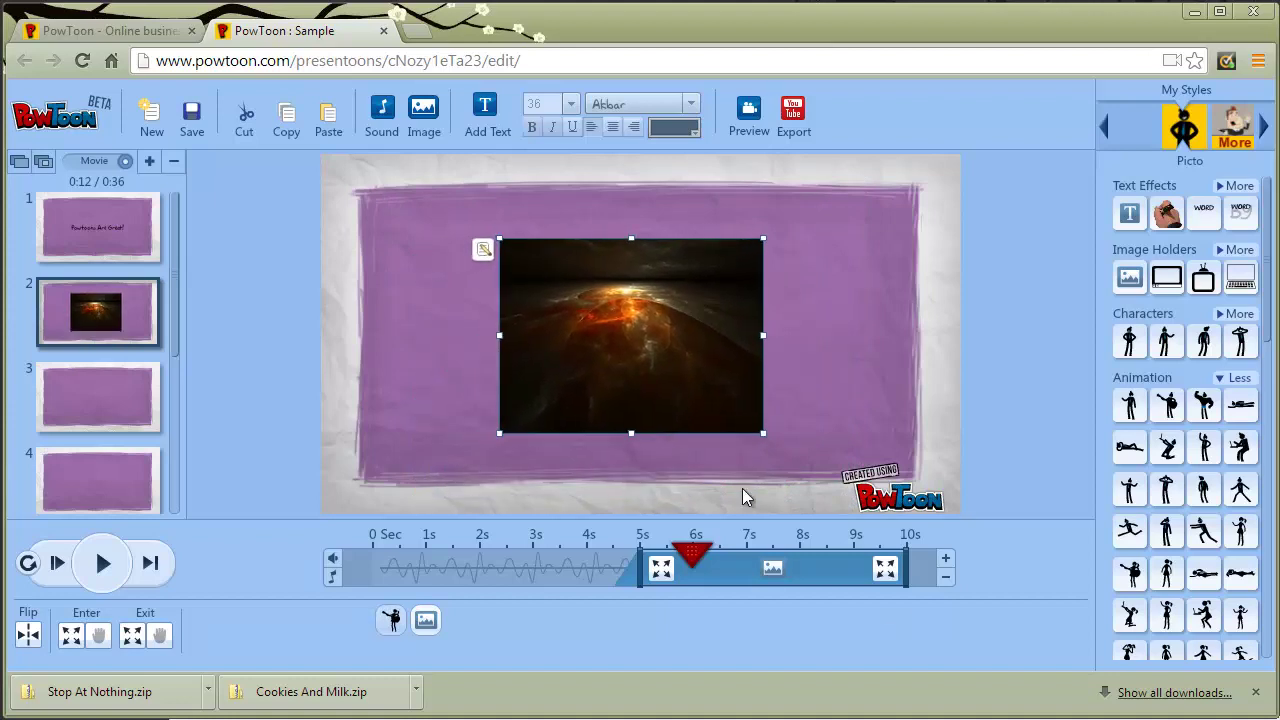
click(661, 569)
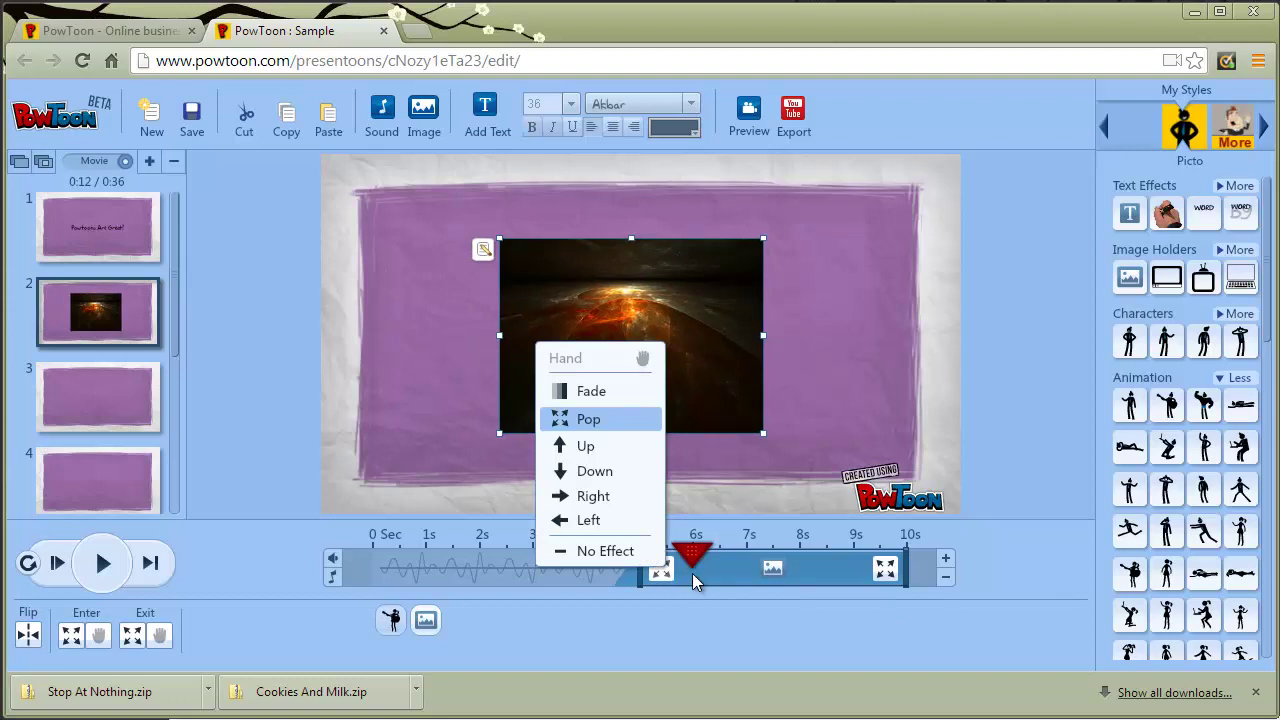
click(890, 566)
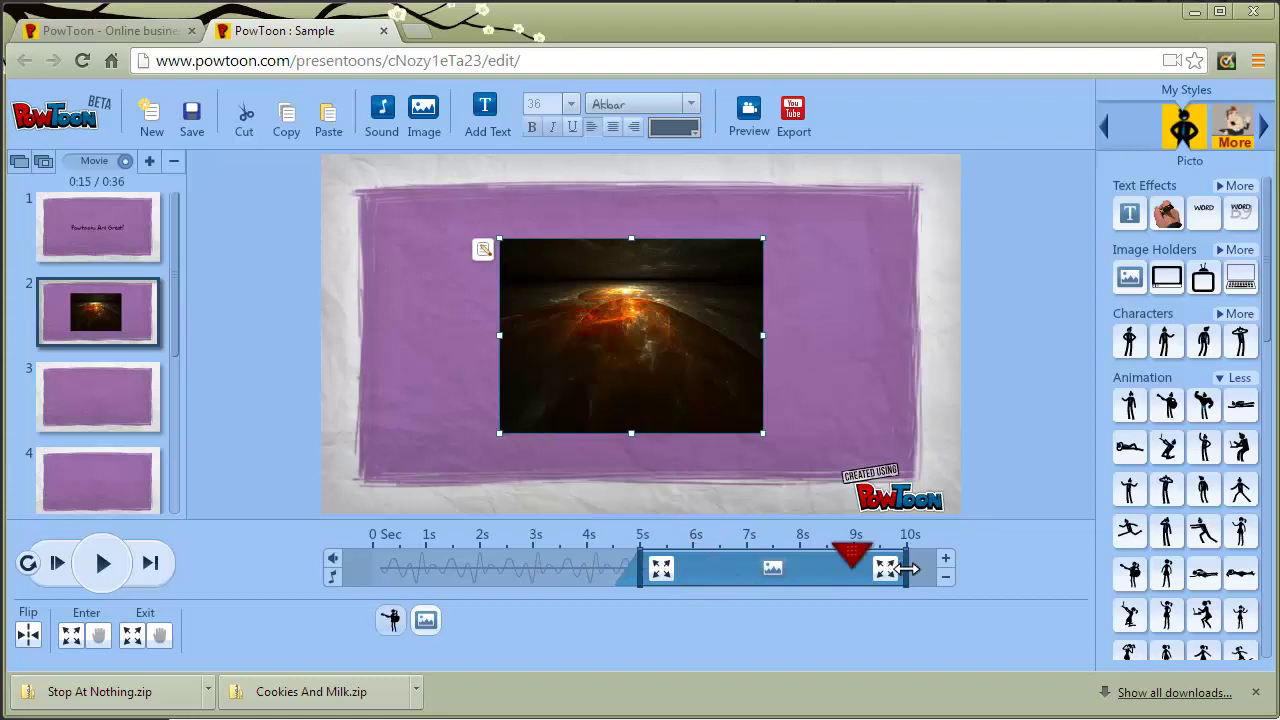
drag(905, 568, 752, 568)
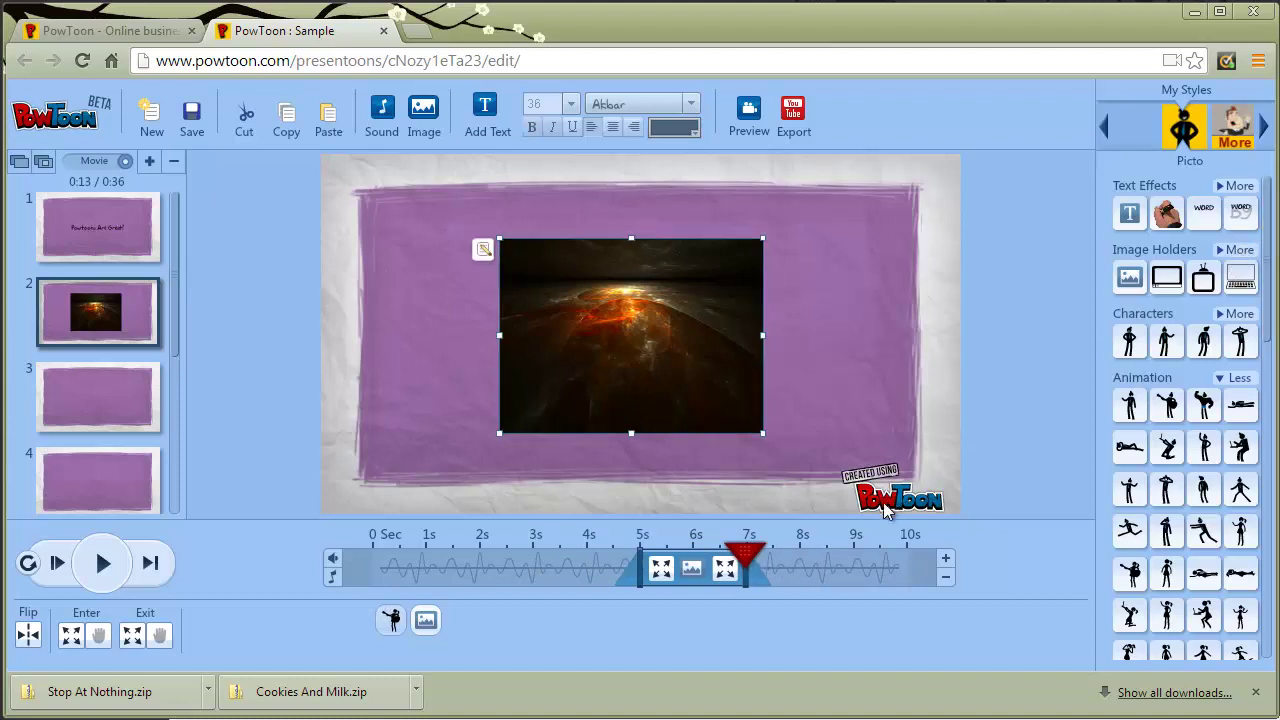
Step: Add a Hand writing text effect to slide 2 at 8 seconds
click(798, 545)
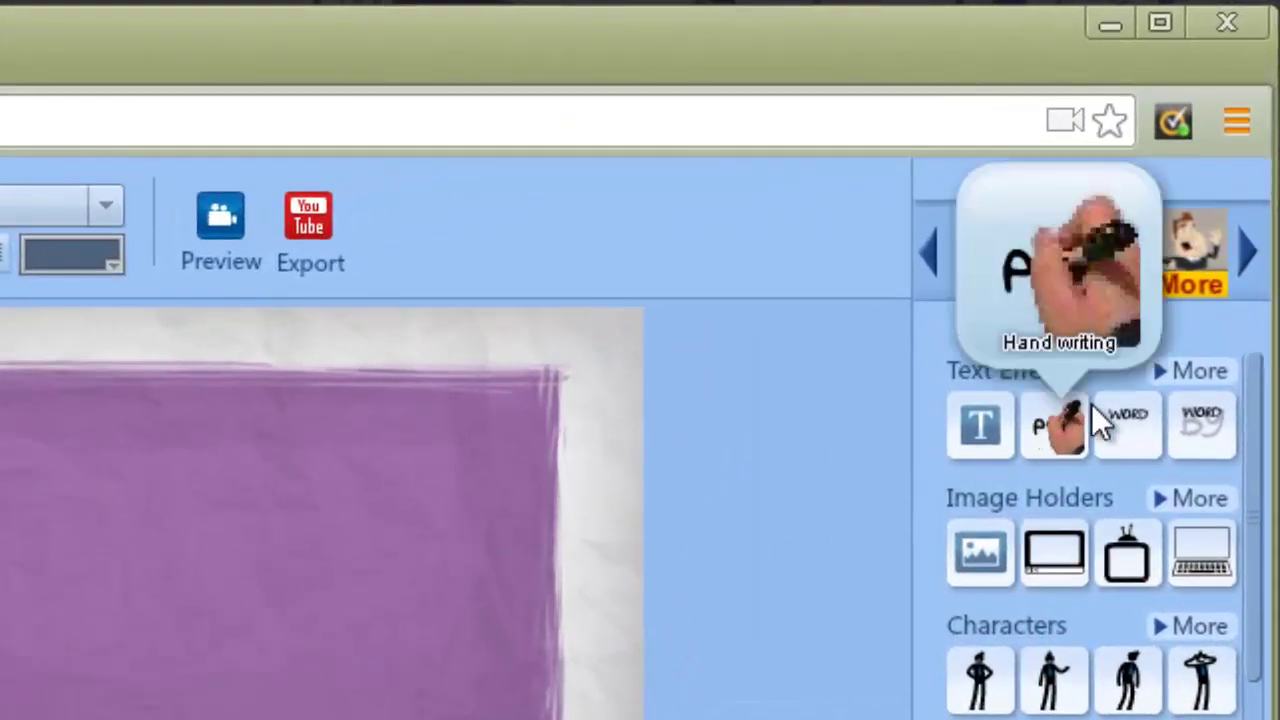
click(1035, 429)
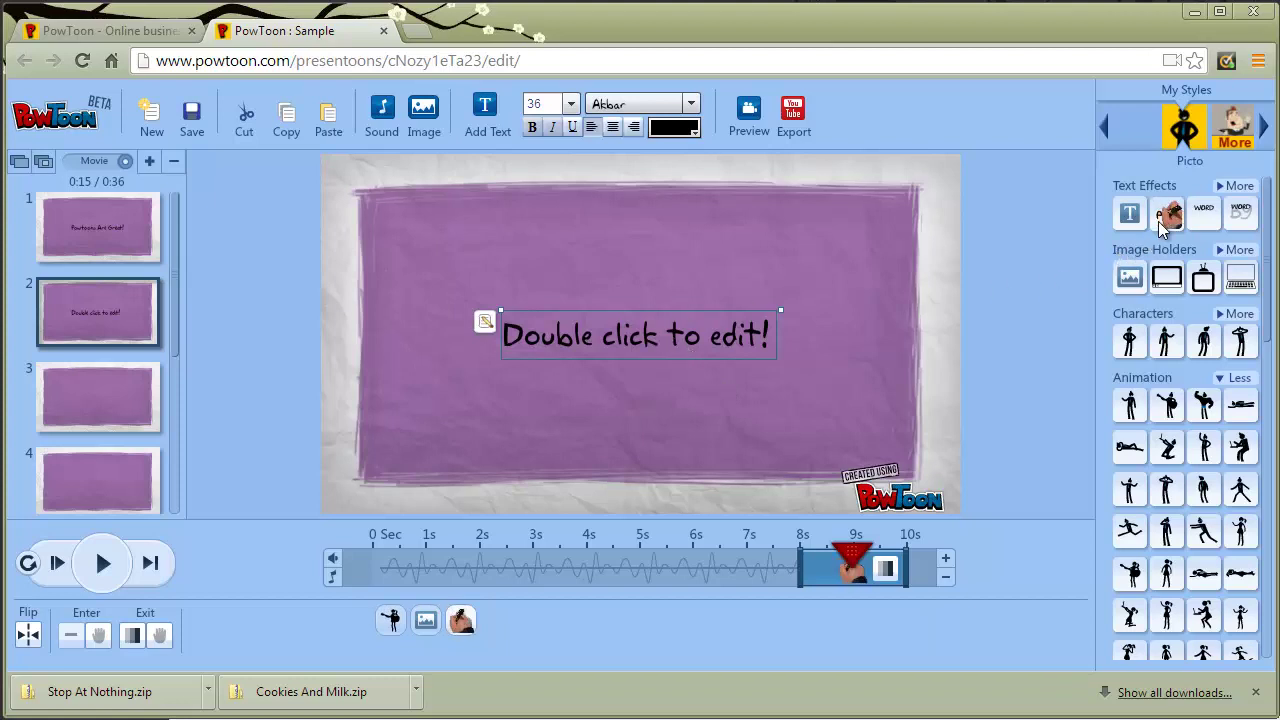
mouse_move(1158, 221)
Step: Replace the handwriting placeholder with "Animated Text" and set its font to Edo
double_click(650, 338)
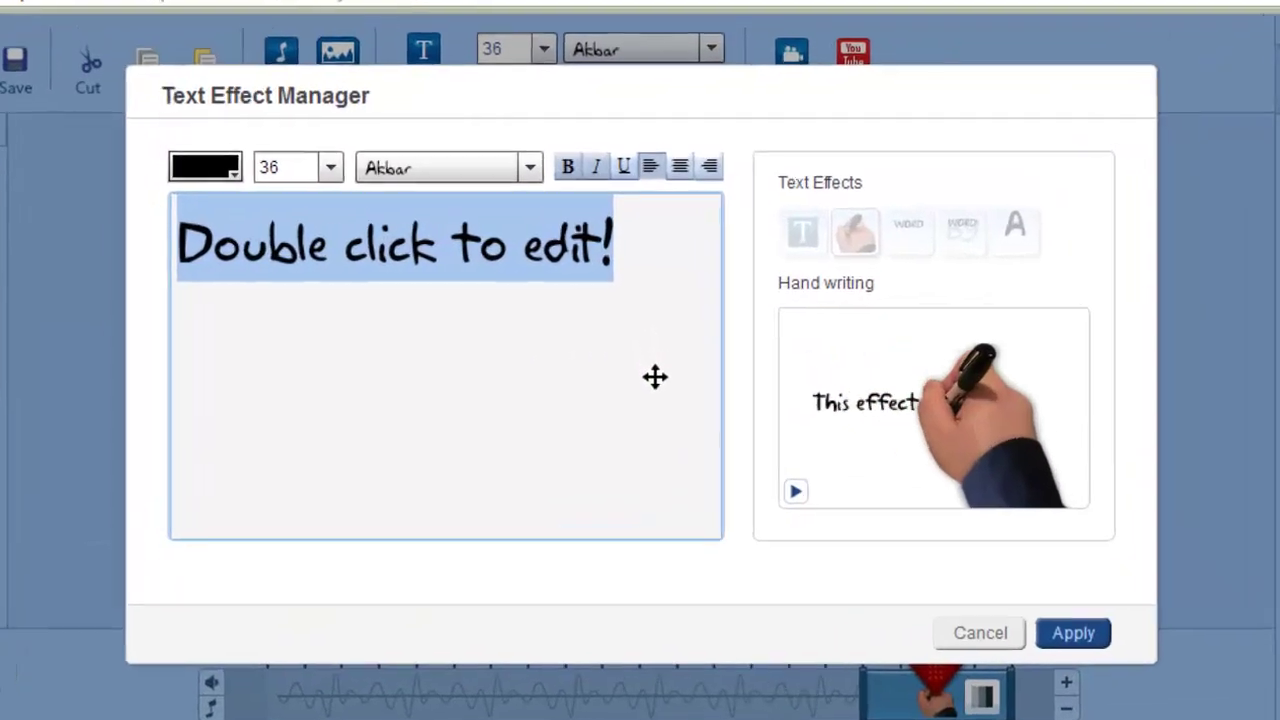
text(Animated Text)
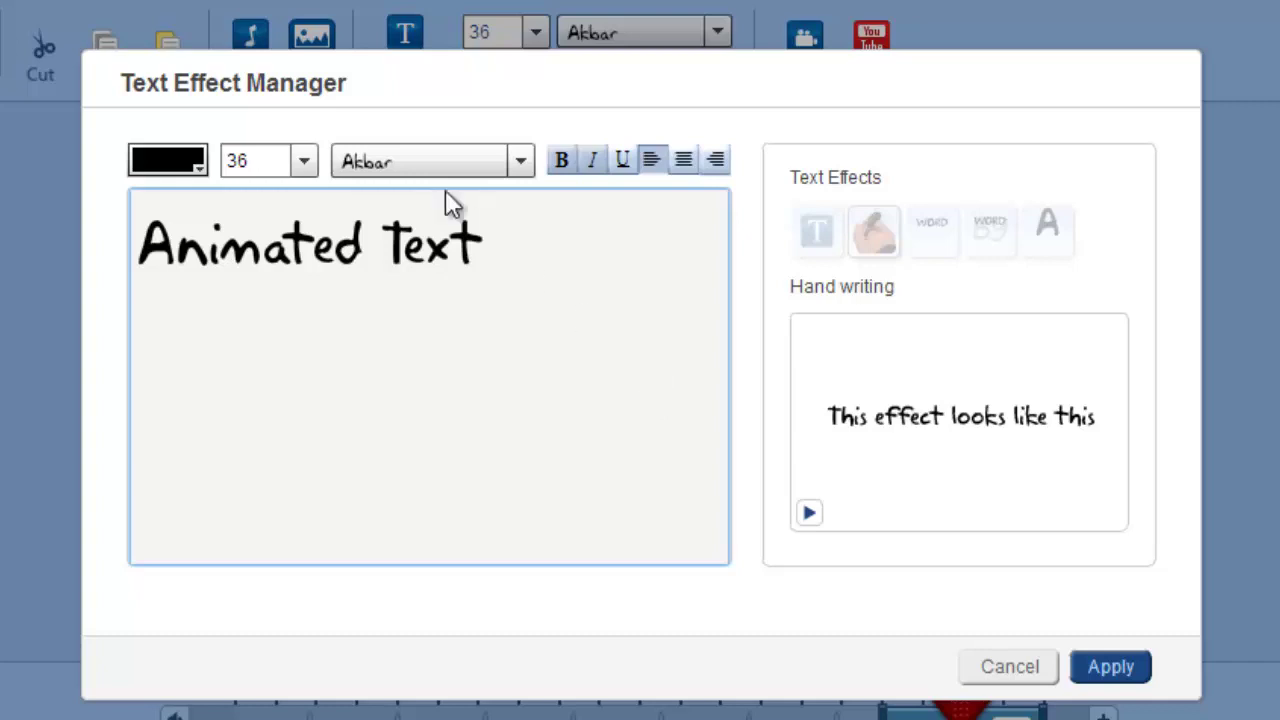
click(520, 161)
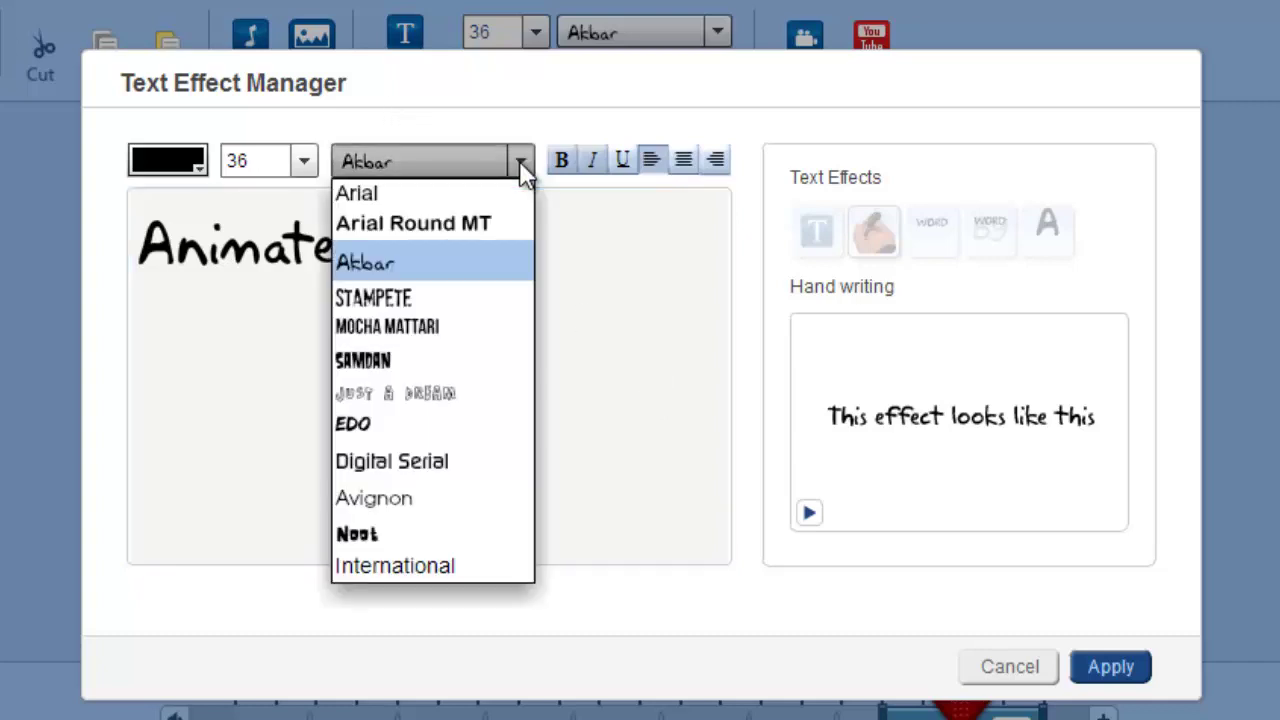
click(352, 423)
click(1112, 668)
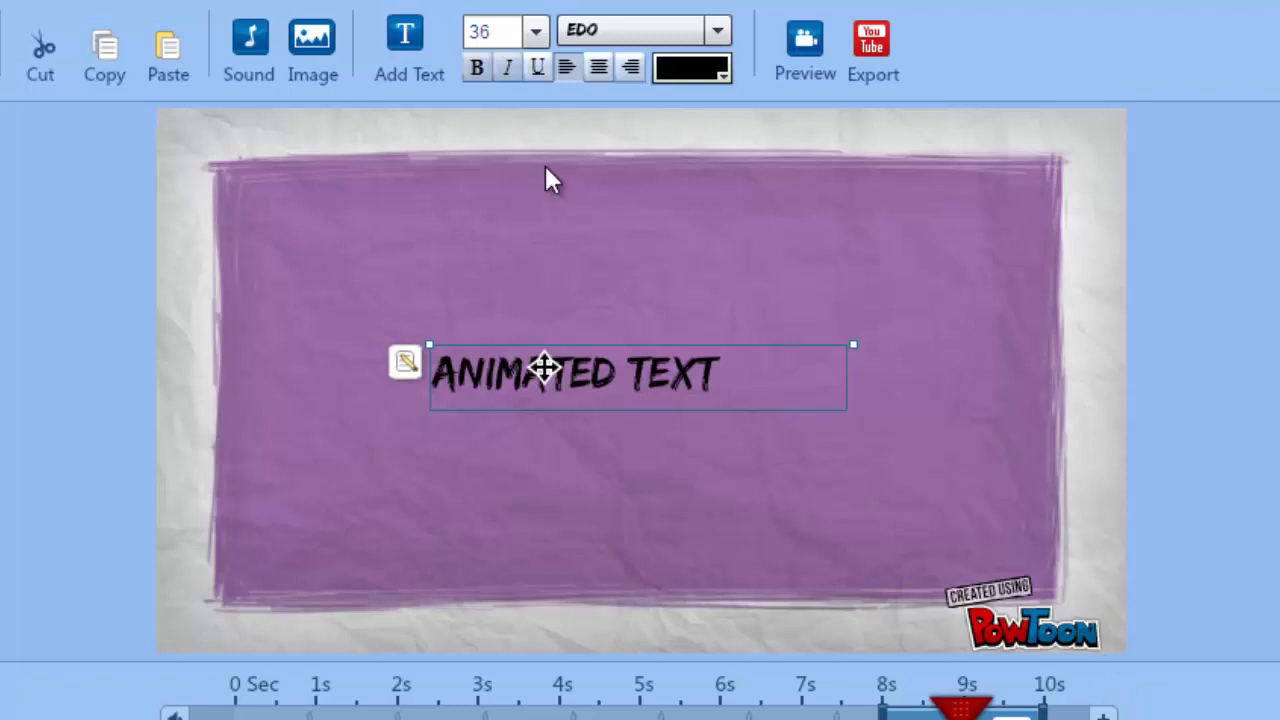
Step: Set the "Animated Text" size to 72 with centre alignment, and move it up to the middle of the purple area
click(533, 35)
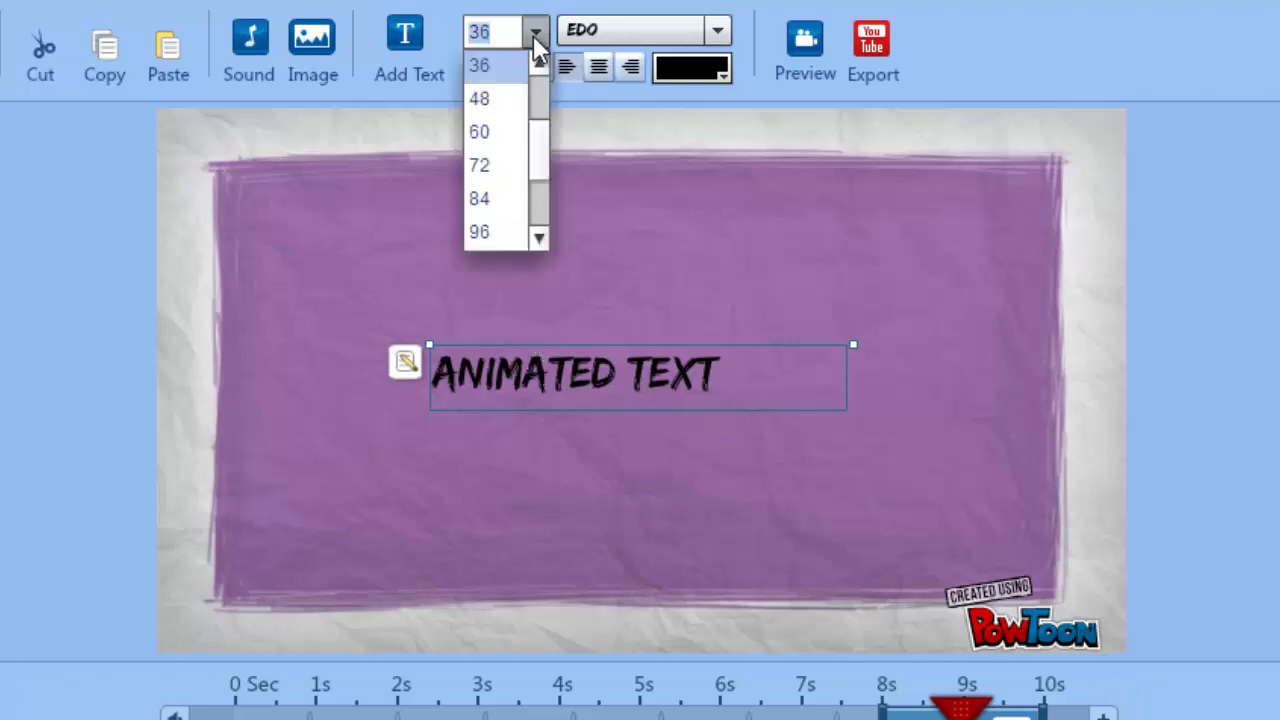
click(518, 170)
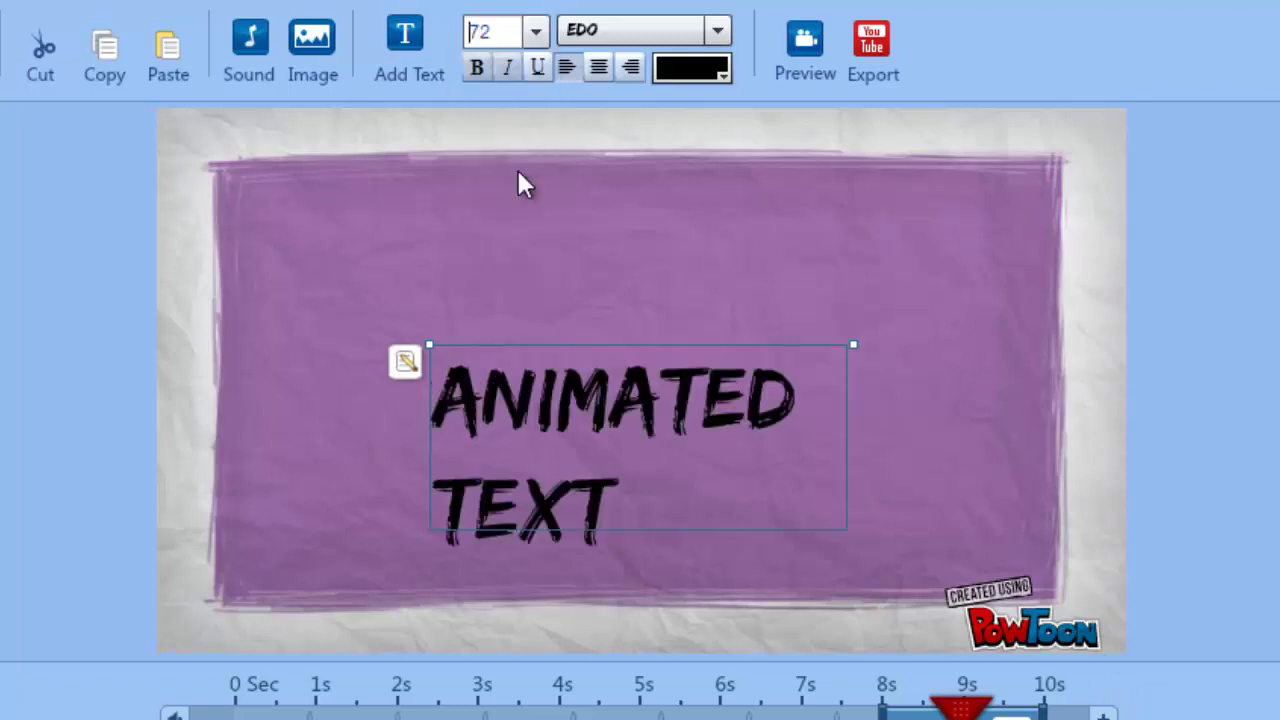
click(599, 67)
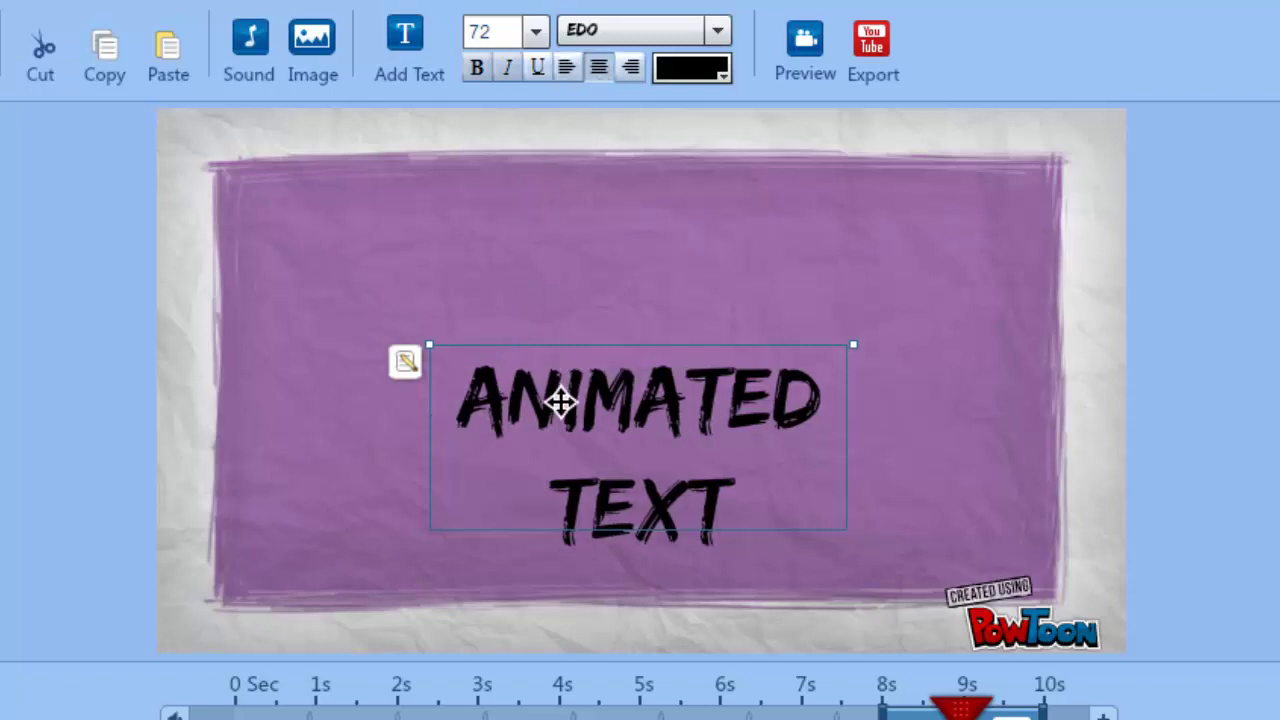
drag(560, 401, 550, 336)
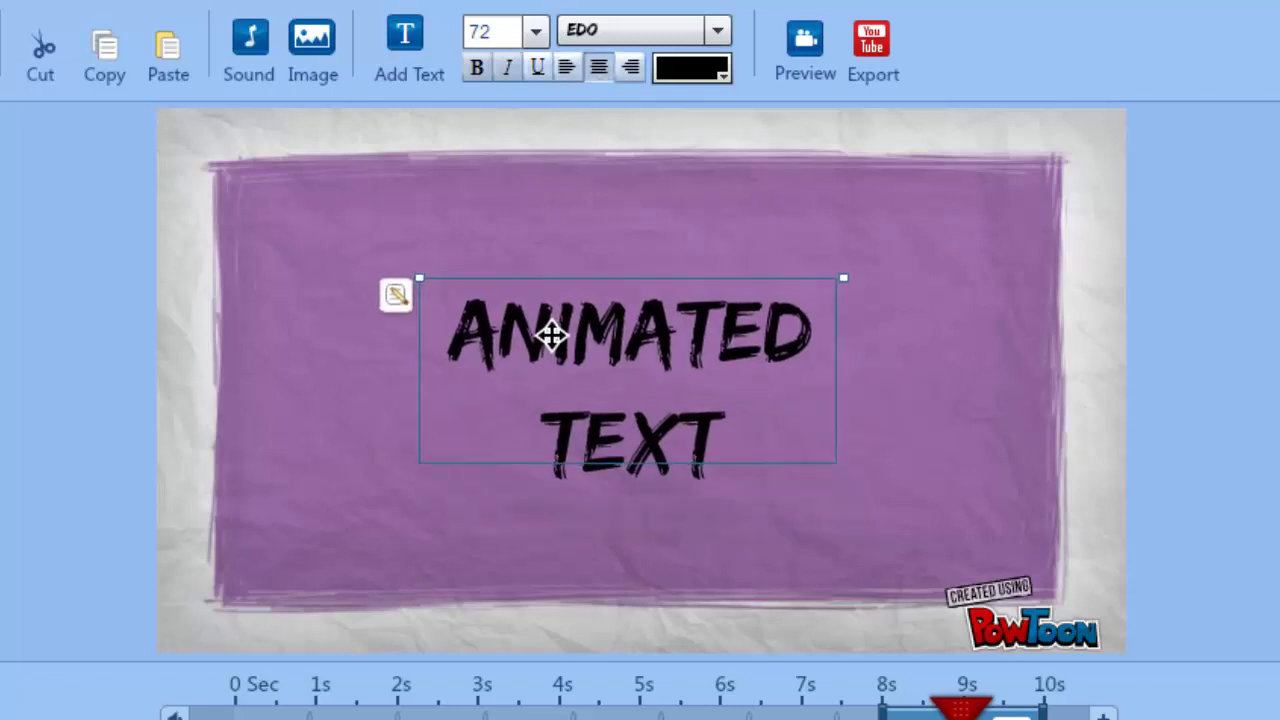
click(899, 178)
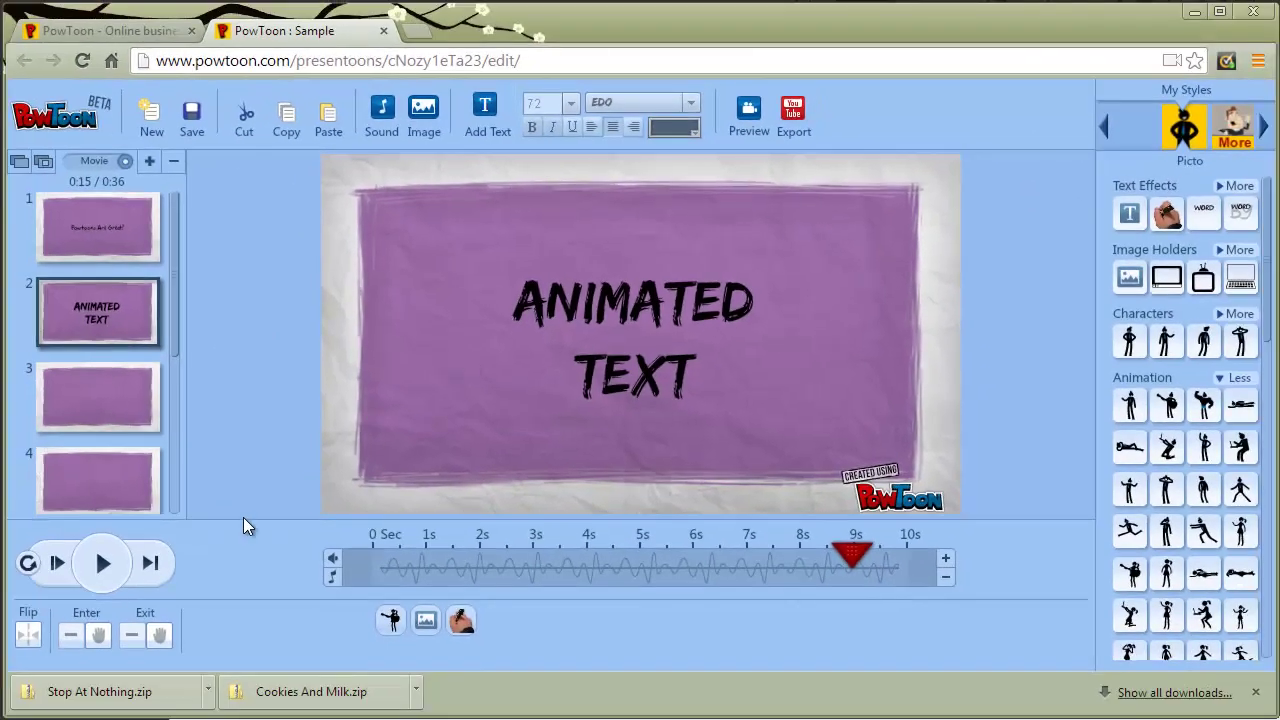
Step: Play slide 2 from its start, and extend the slide's timeline to 14 seconds
click(61, 563)
click(949, 560)
click(949, 560)
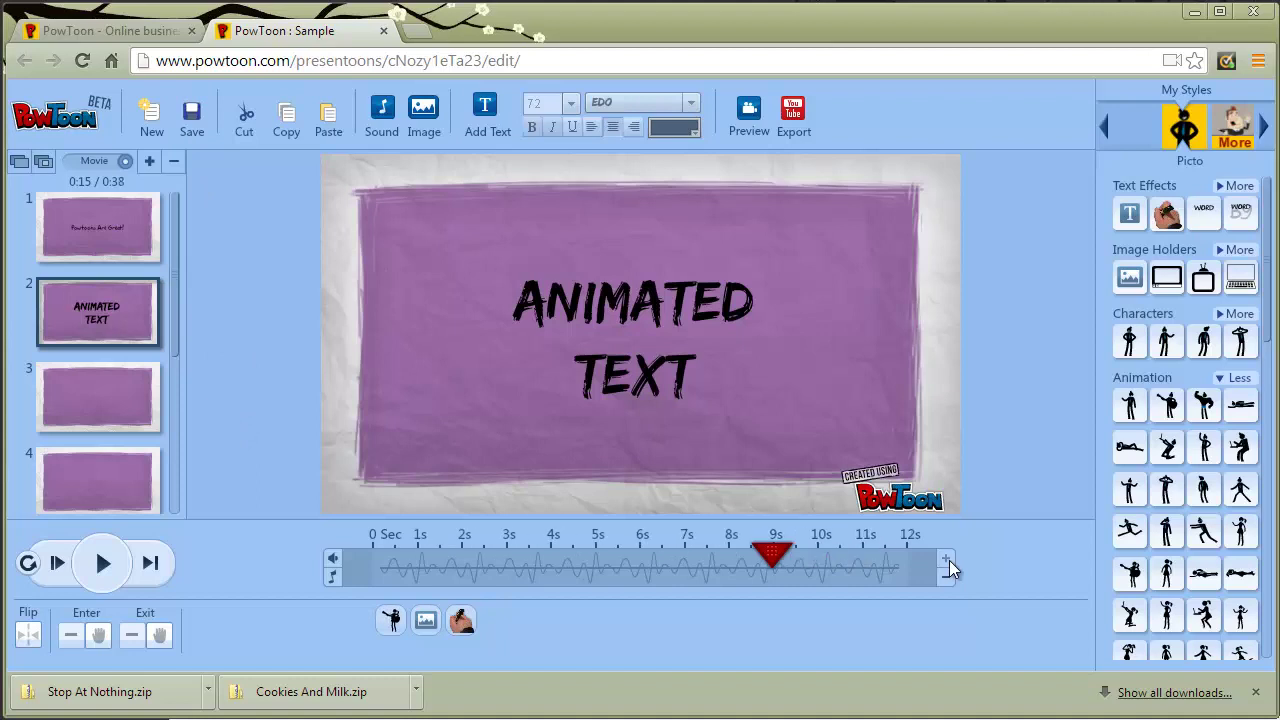
click(949, 560)
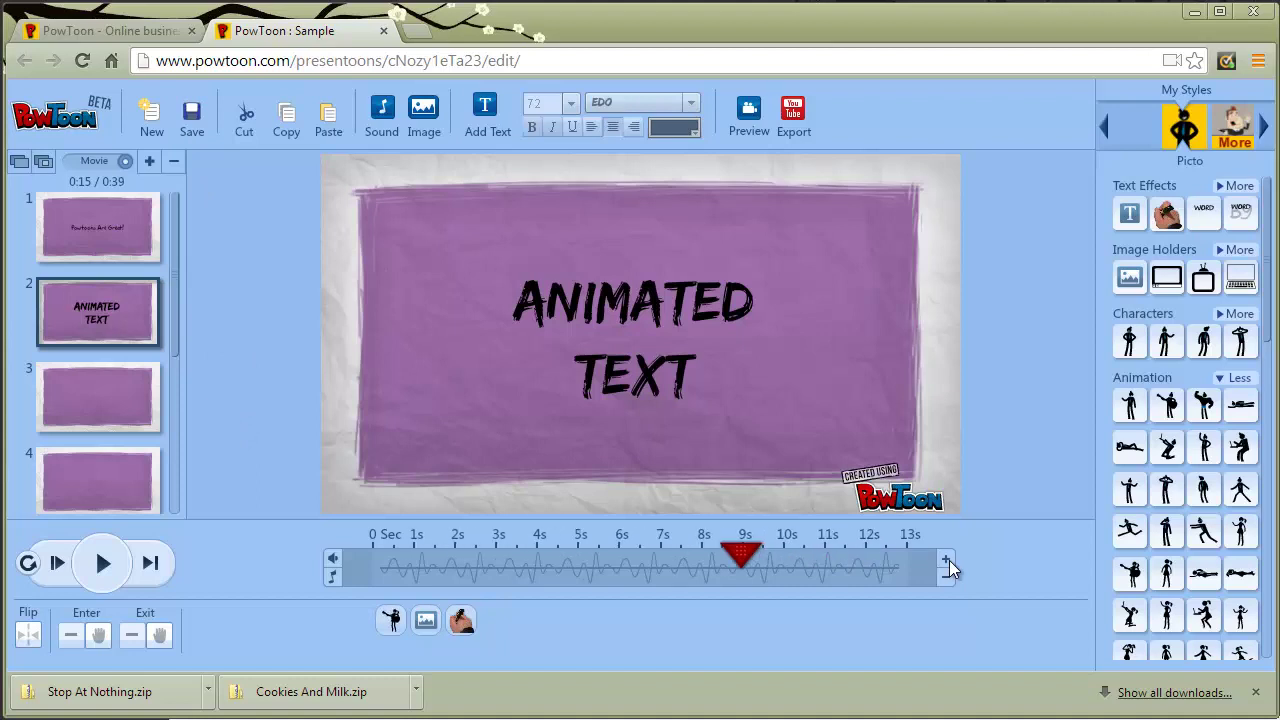
click(949, 560)
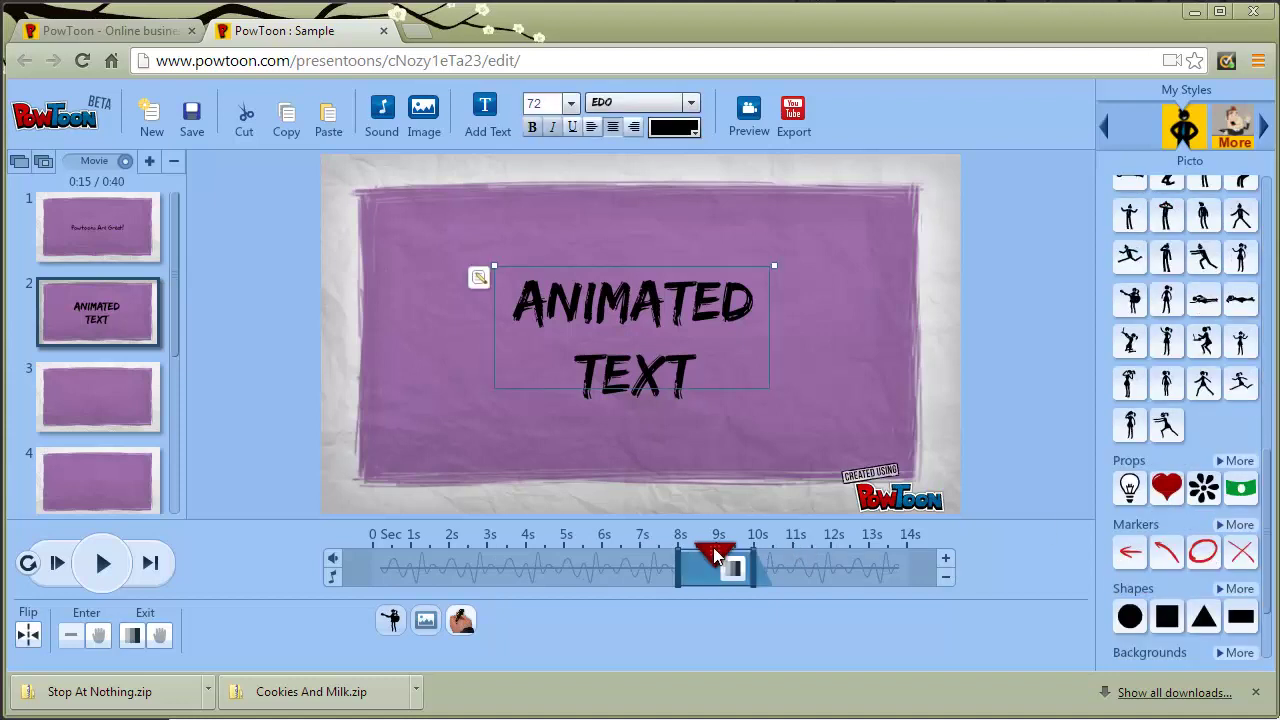
Step: Add the Girl Pushing animation to slide 2 at 11 seconds, shrink her and place her on the right half of the purple area
drag(714, 556, 789, 556)
key(Delete)
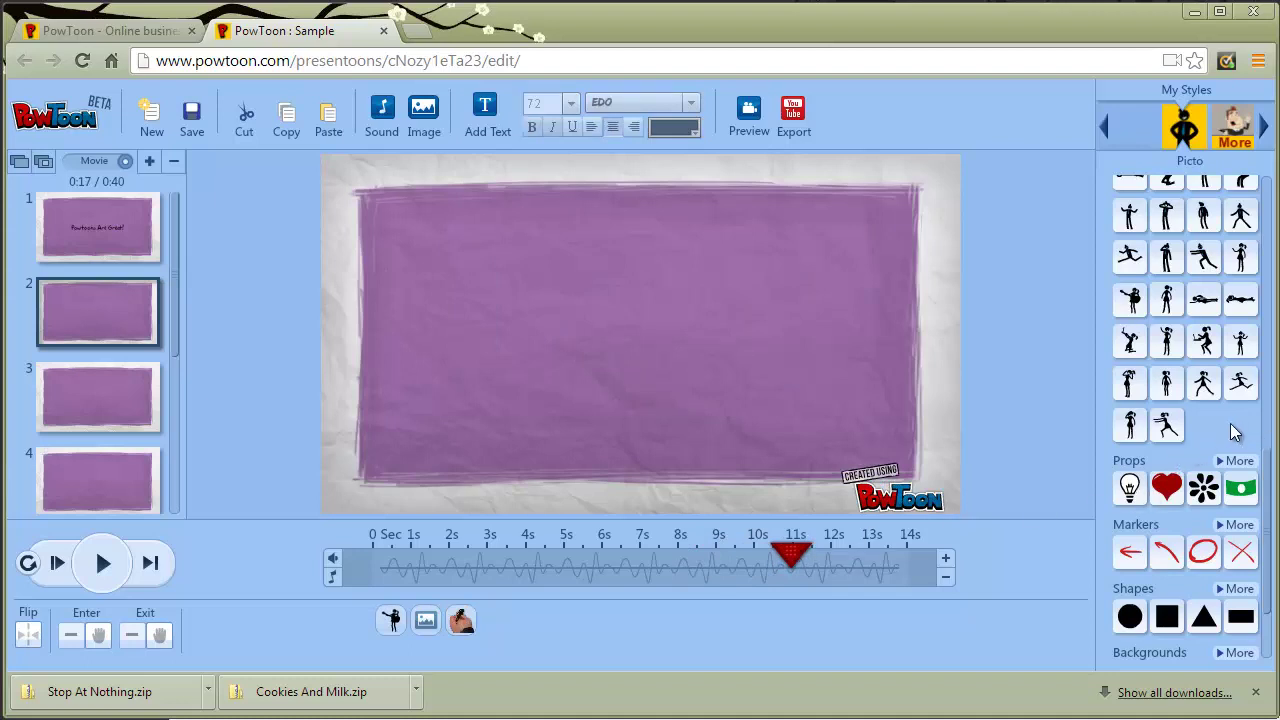
mouse_move(1183, 430)
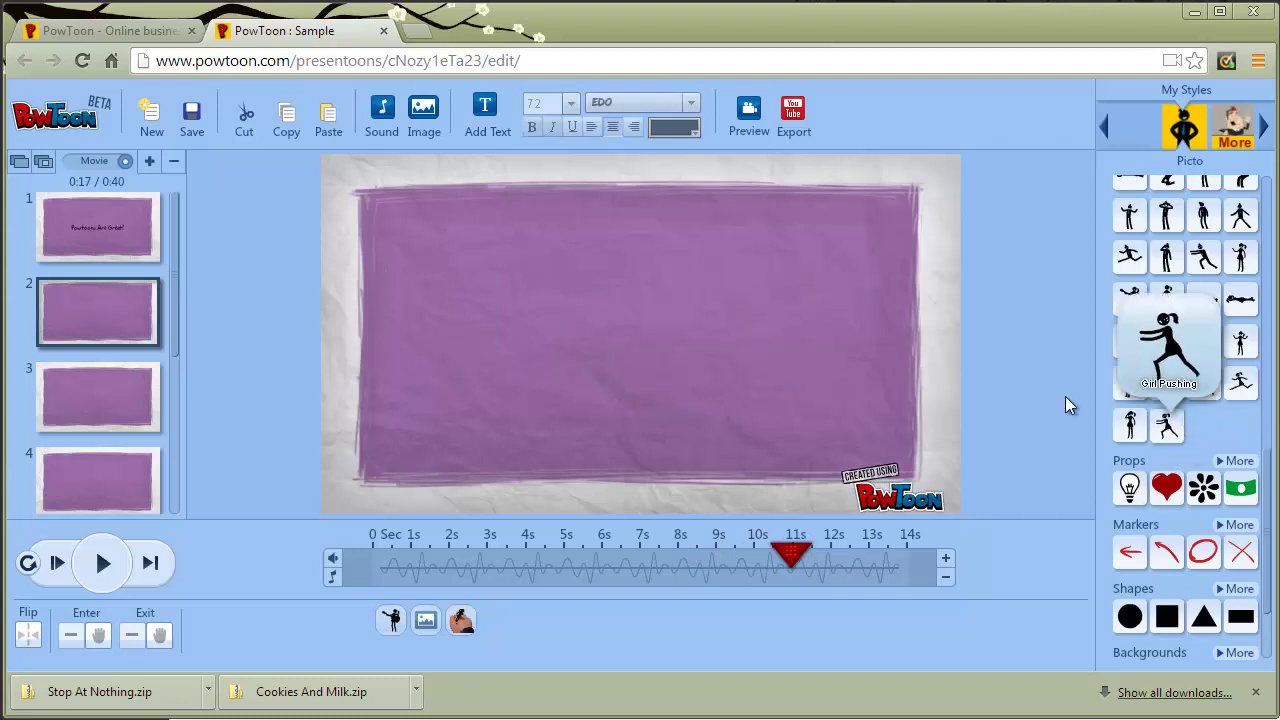
drag(1065, 396, 797, 380)
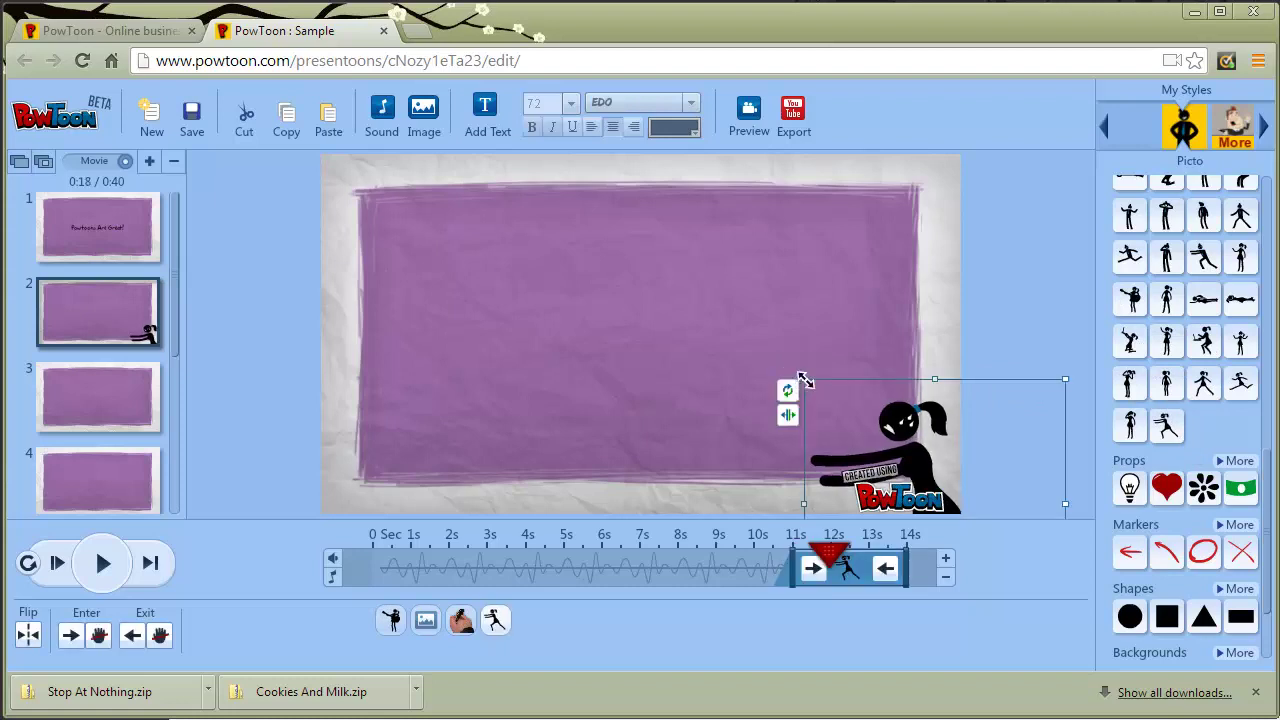
drag(869, 411, 711, 245)
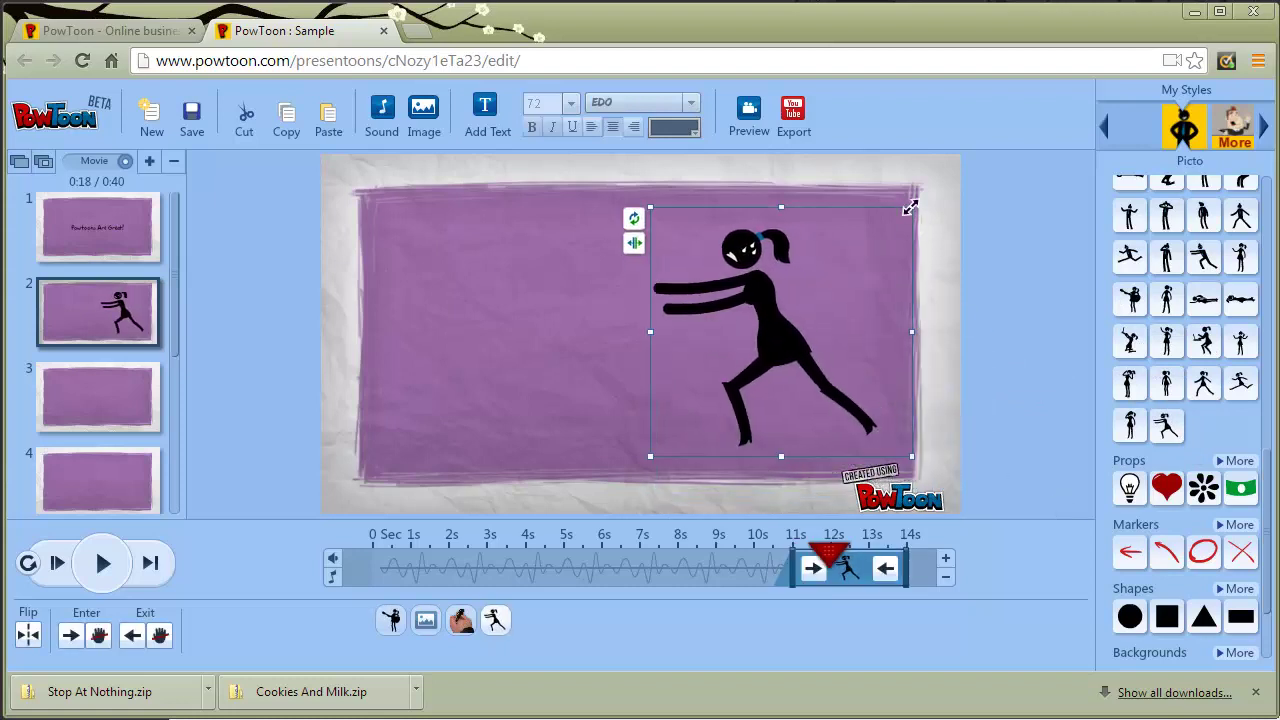
drag(904, 215, 829, 280)
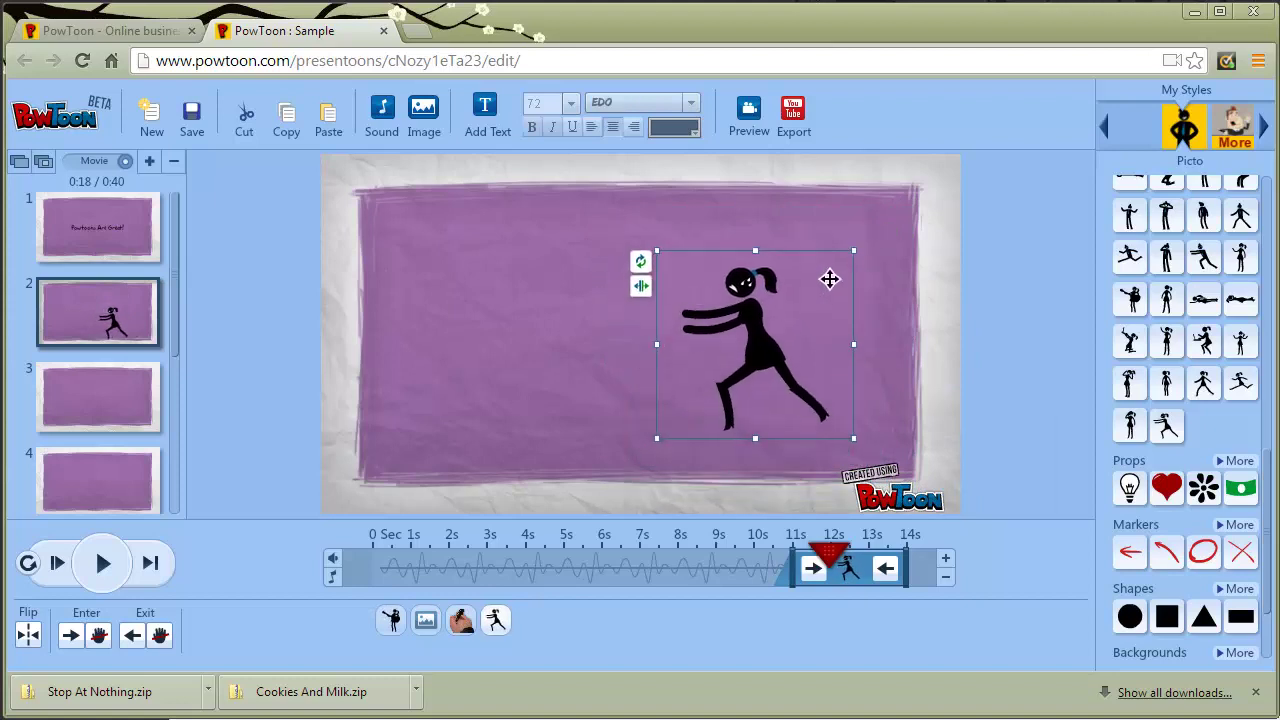
Step: Add the pushing man animation to slide 2 at 12 seconds and flip him to face the girl
scroll(1268, 450, up, 3)
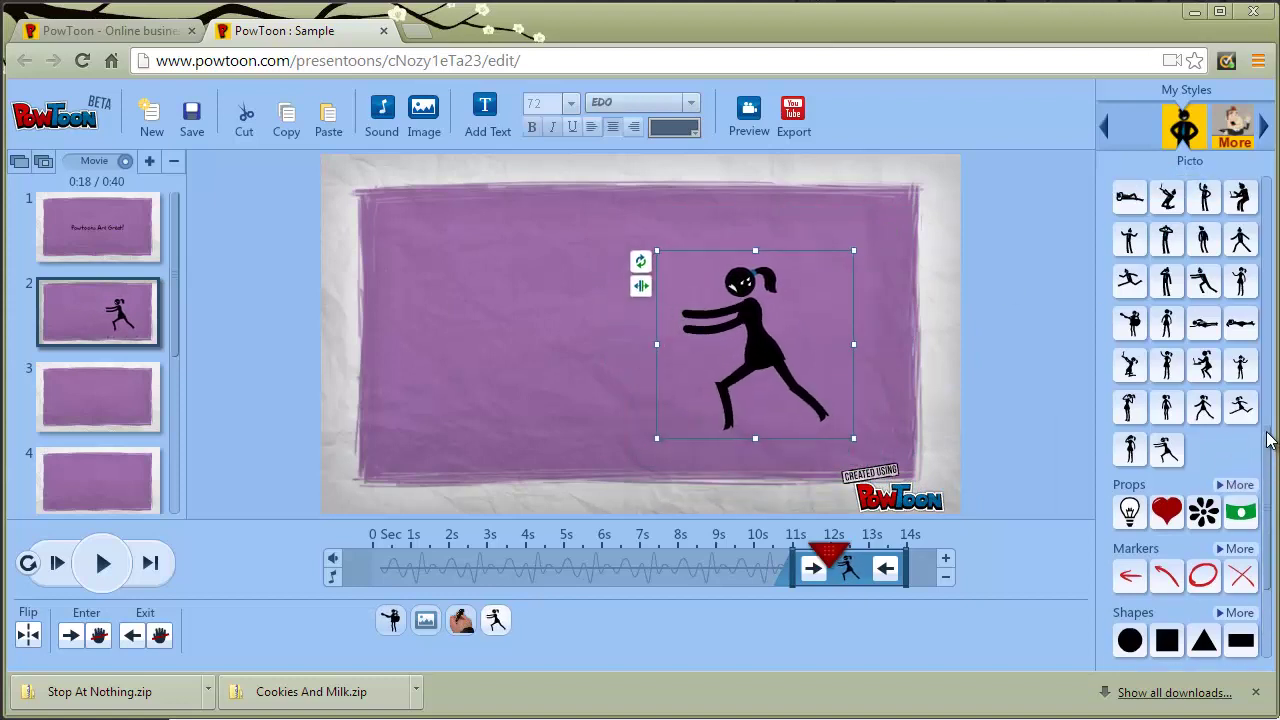
click(1200, 330)
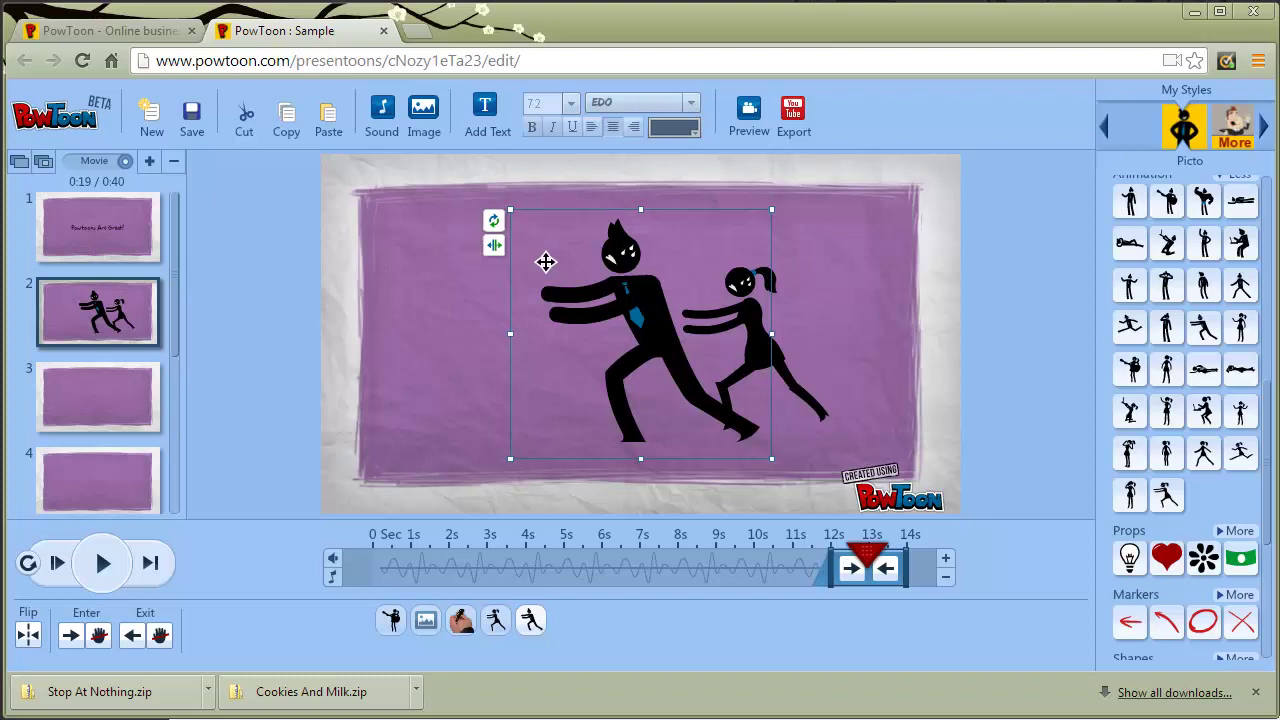
click(28, 640)
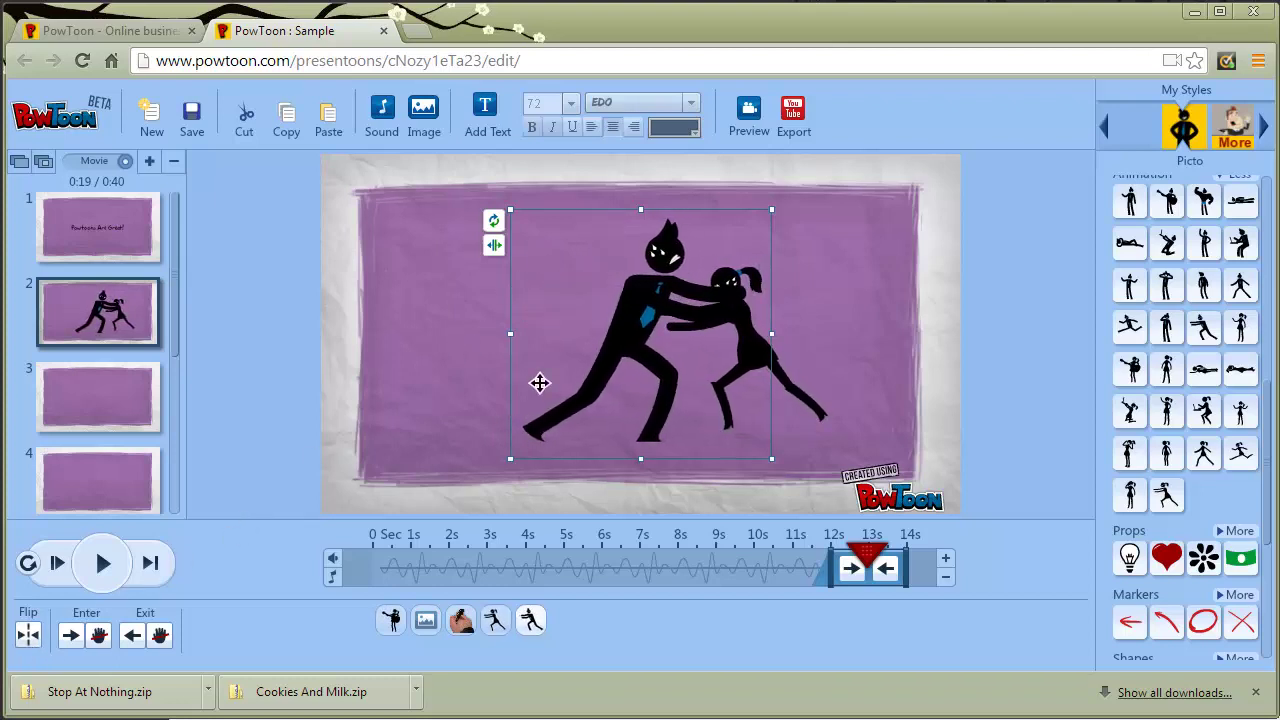
Step: Move the pushing man to the left of the girl and shrink him so their hands nearly meet
drag(540, 383, 463, 391)
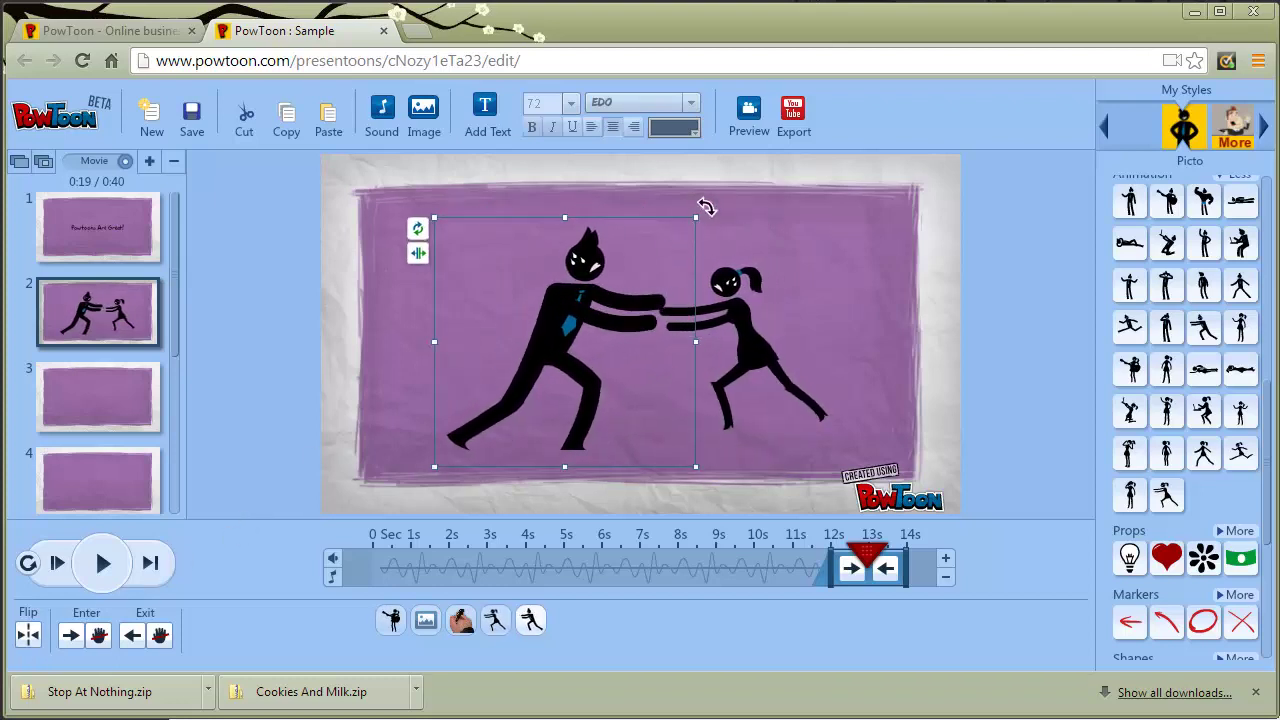
drag(695, 215, 647, 266)
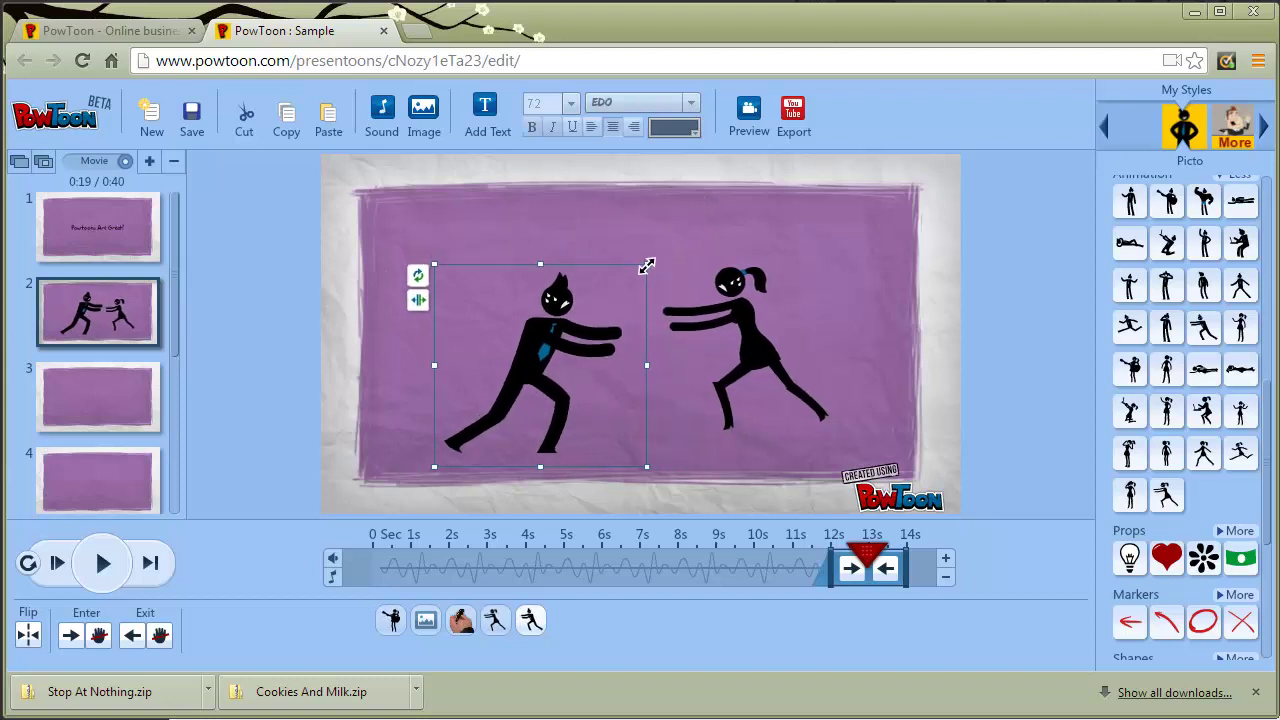
drag(608, 311, 621, 305)
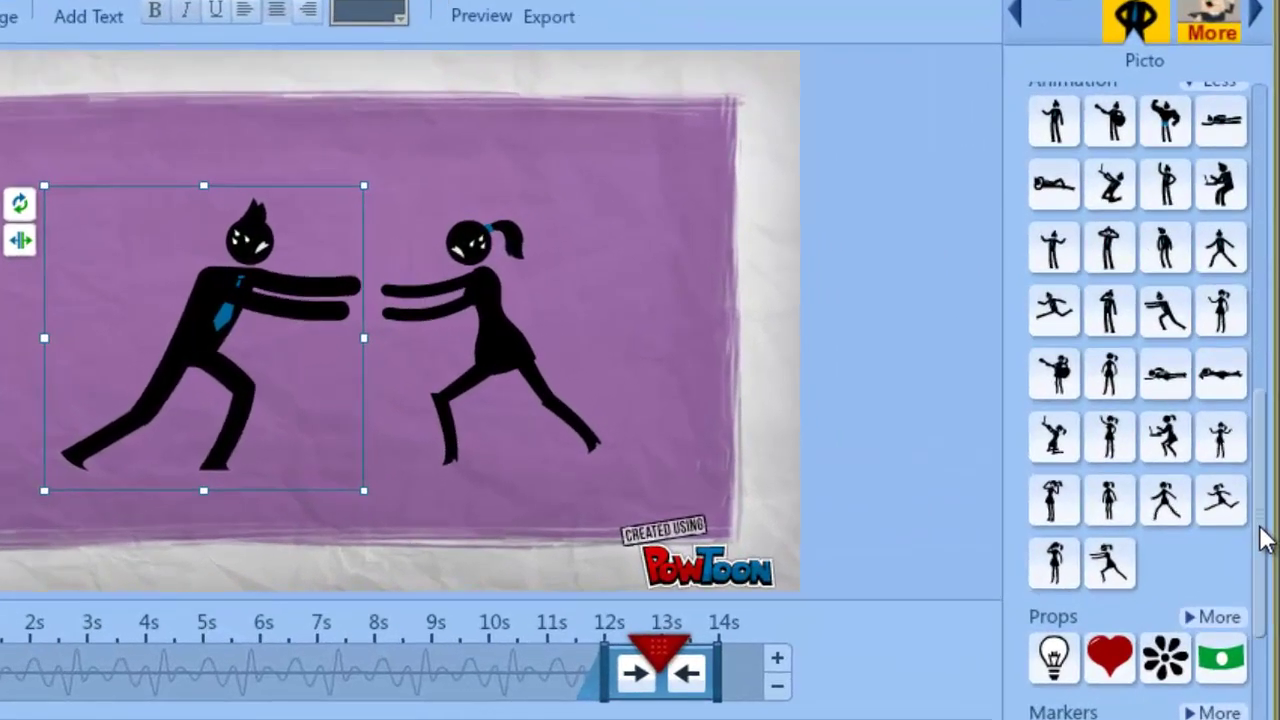
Step: Add a Letters bouncing text effect at 13 seconds on slide 2, set its size to 24 and place it above the pushing characters
drag(1262, 540, 1249, 205)
click(1219, 98)
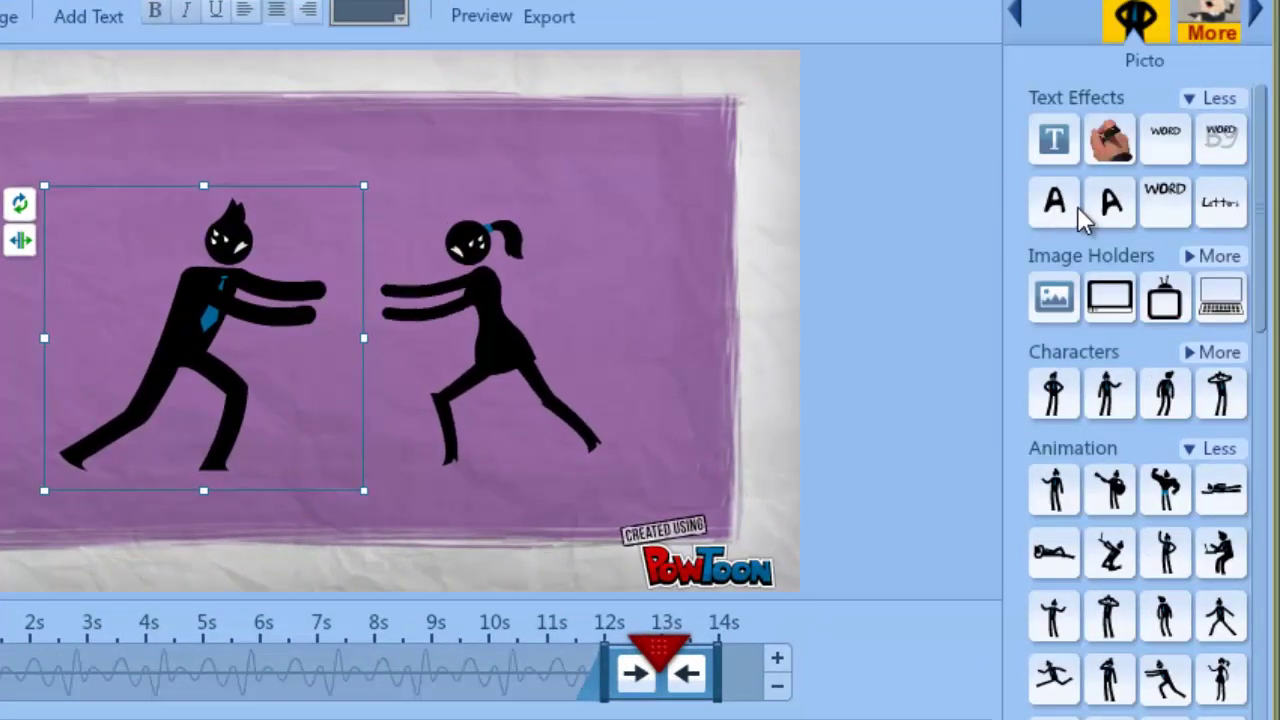
mouse_move(1077, 210)
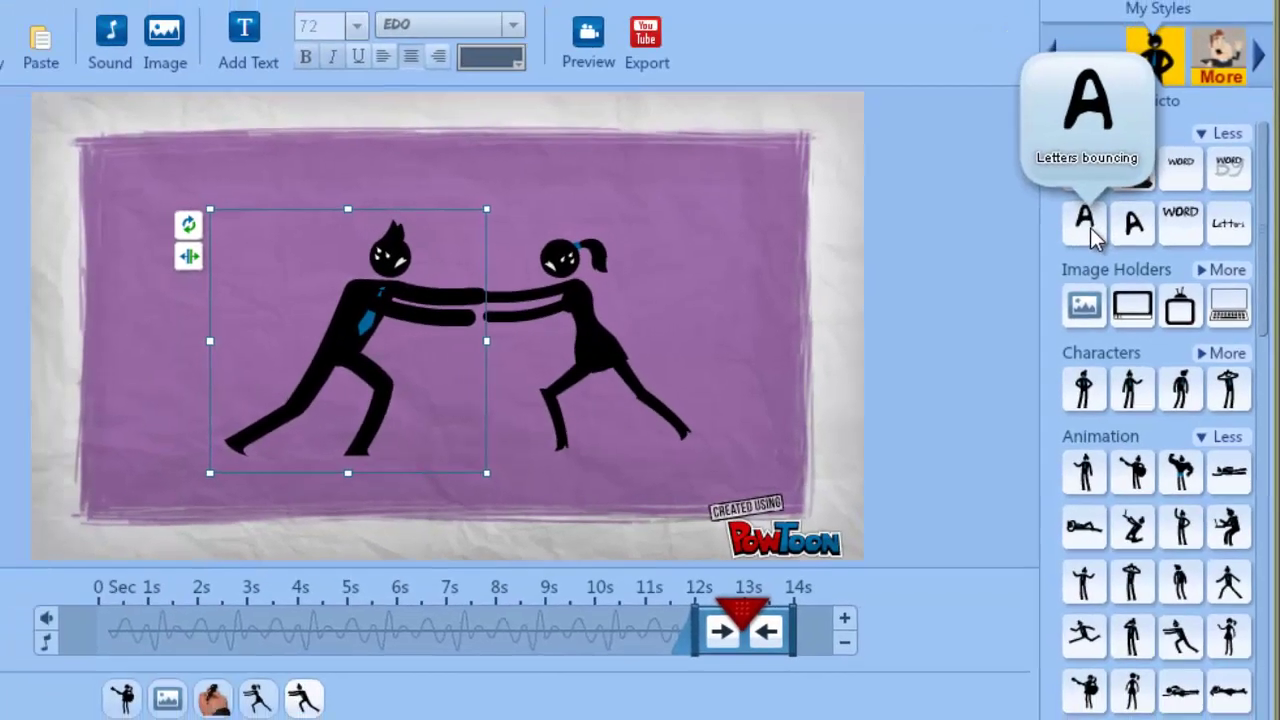
click(1061, 206)
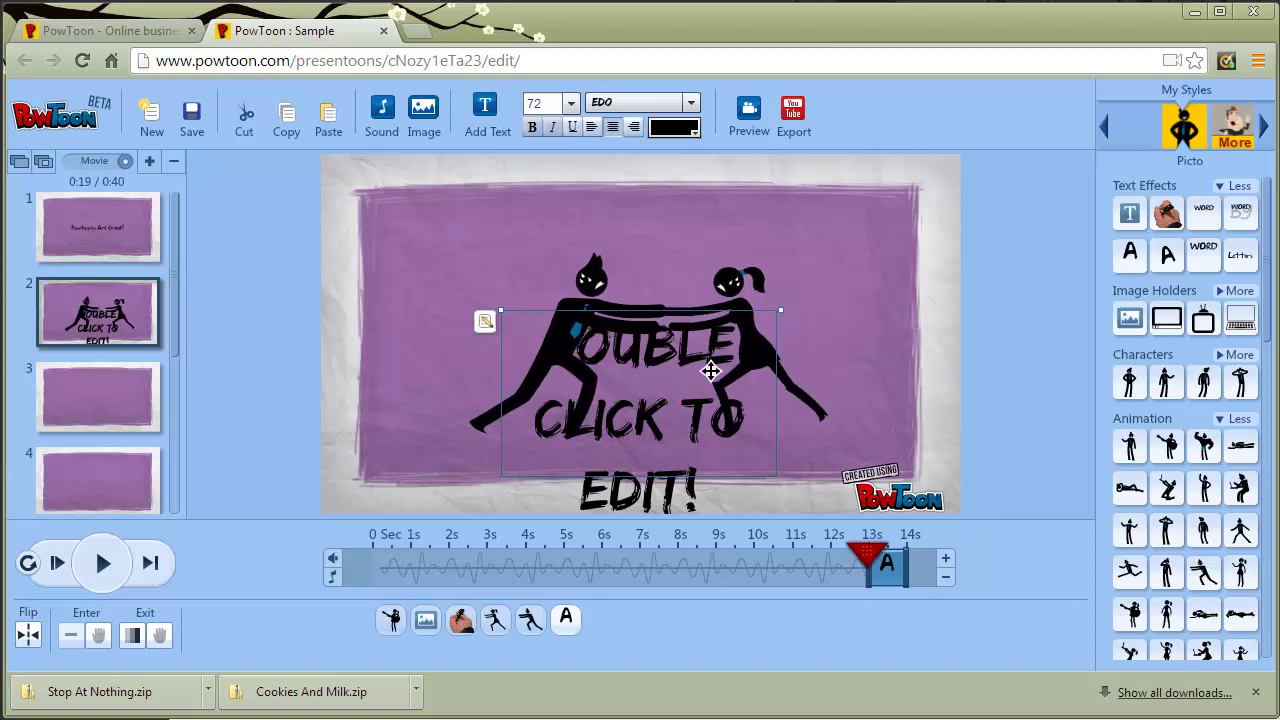
click(570, 103)
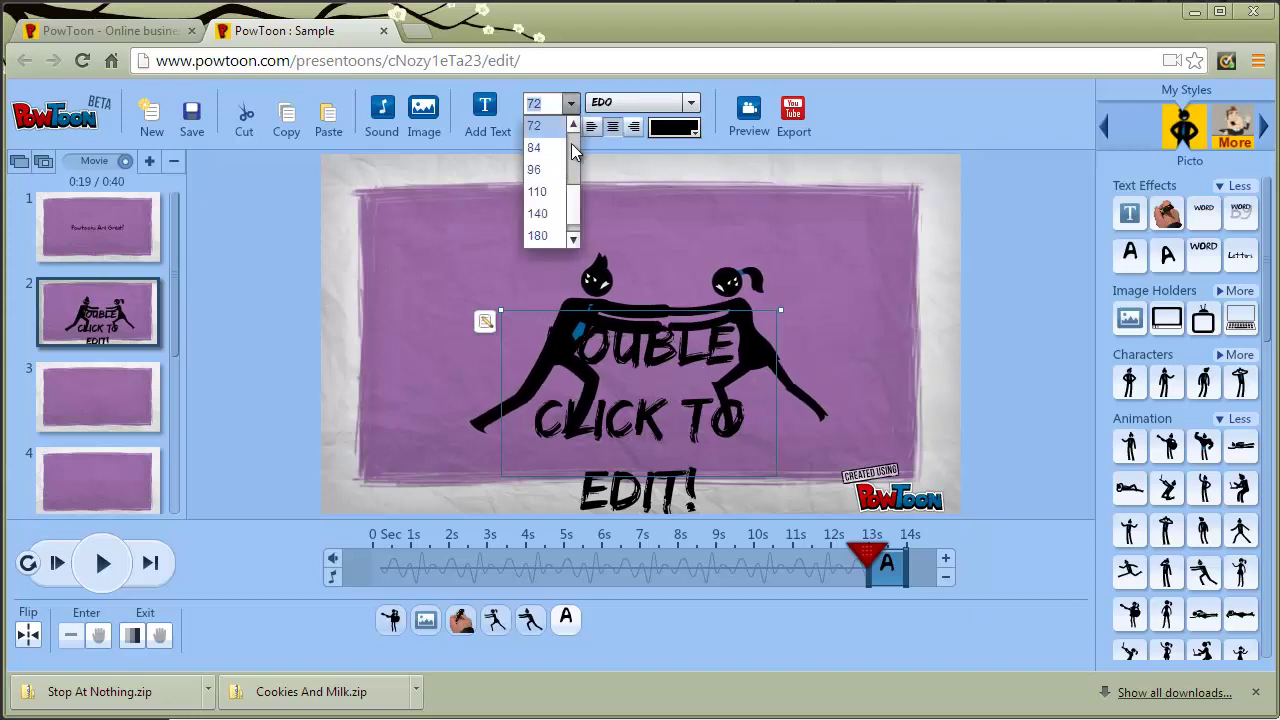
drag(571, 143, 571, 125)
click(533, 147)
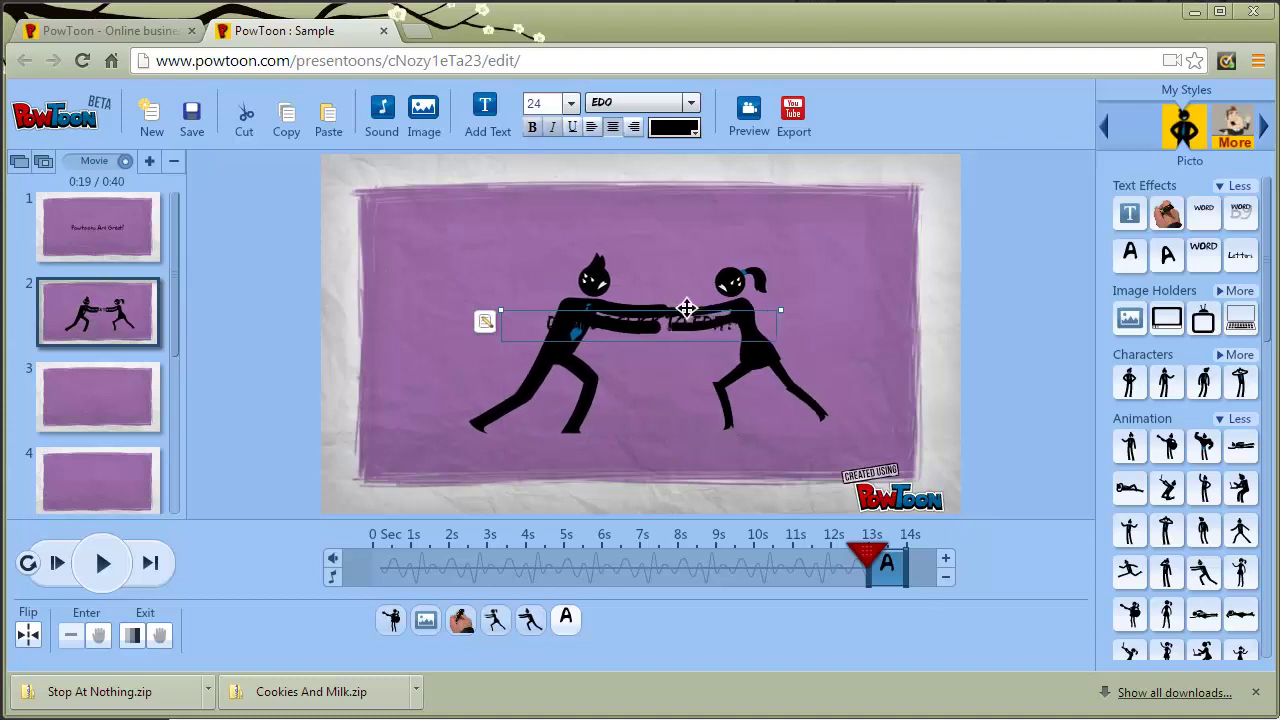
drag(690, 321, 713, 236)
Step: Change the bouncing text to "GRRRRRR!" in the Stampete font and apply it
double_click(713, 236)
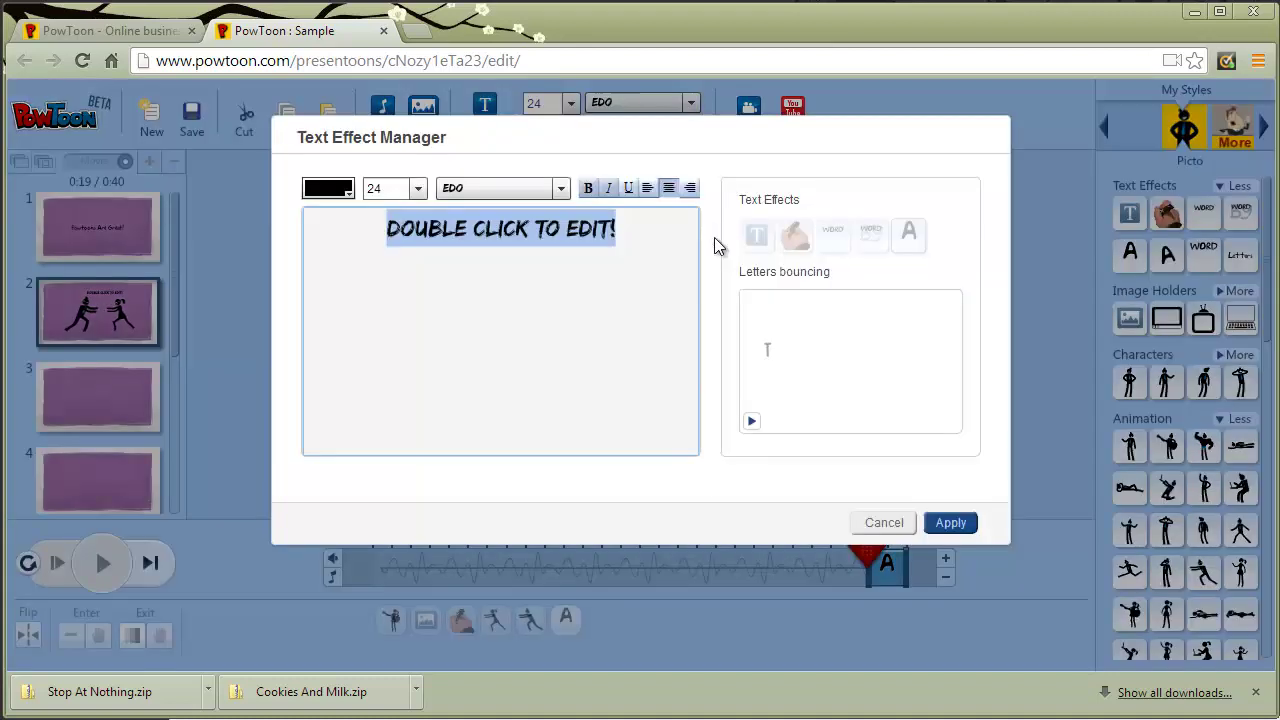
text(G)
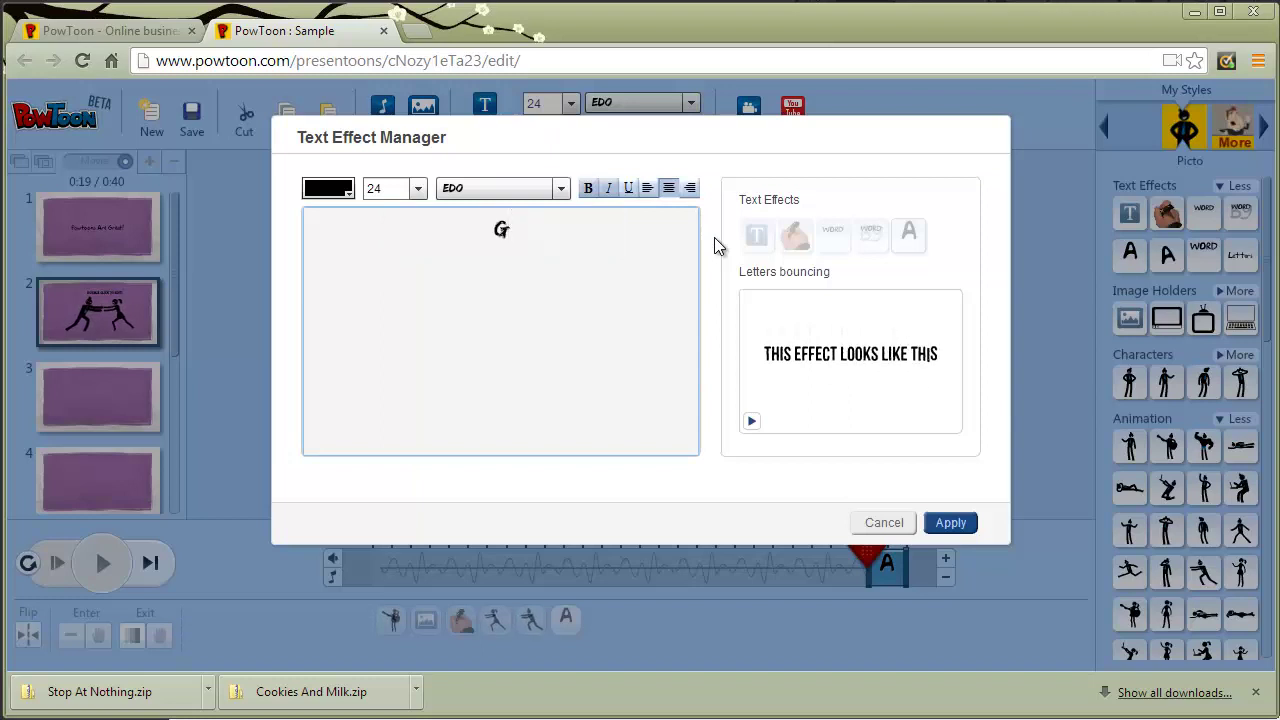
text(RRRRRR)
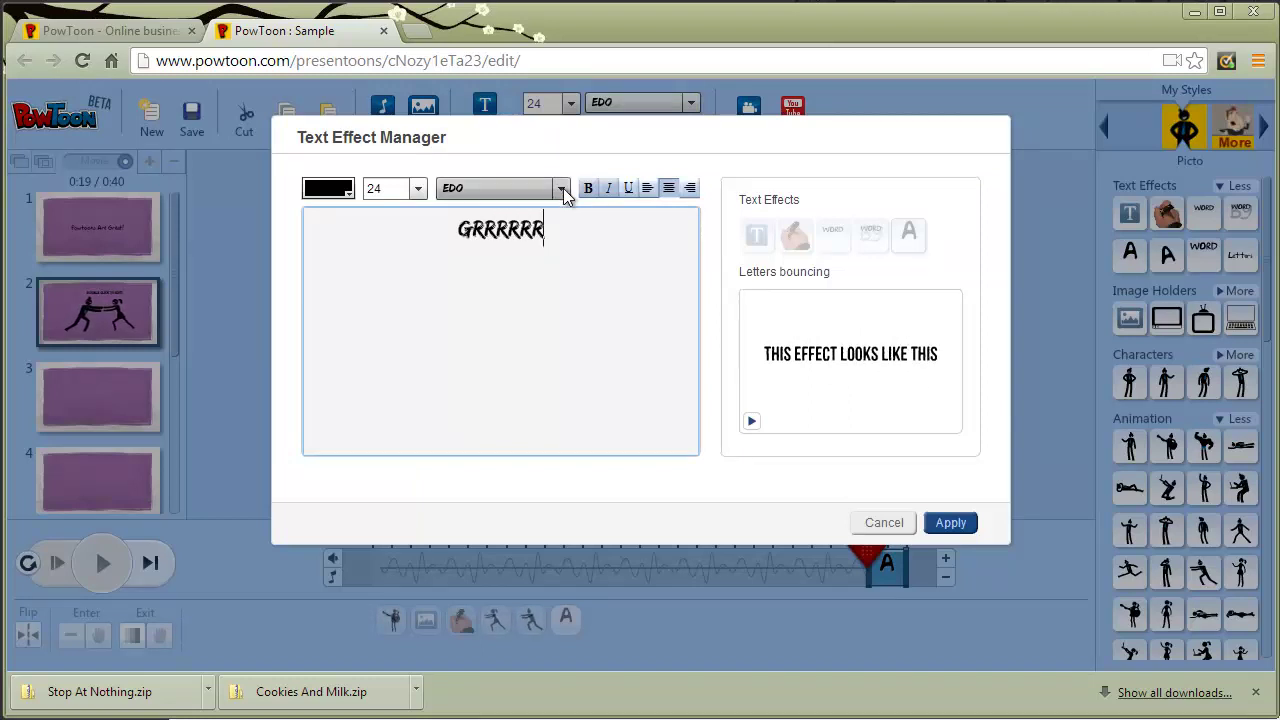
click(561, 189)
click(497, 277)
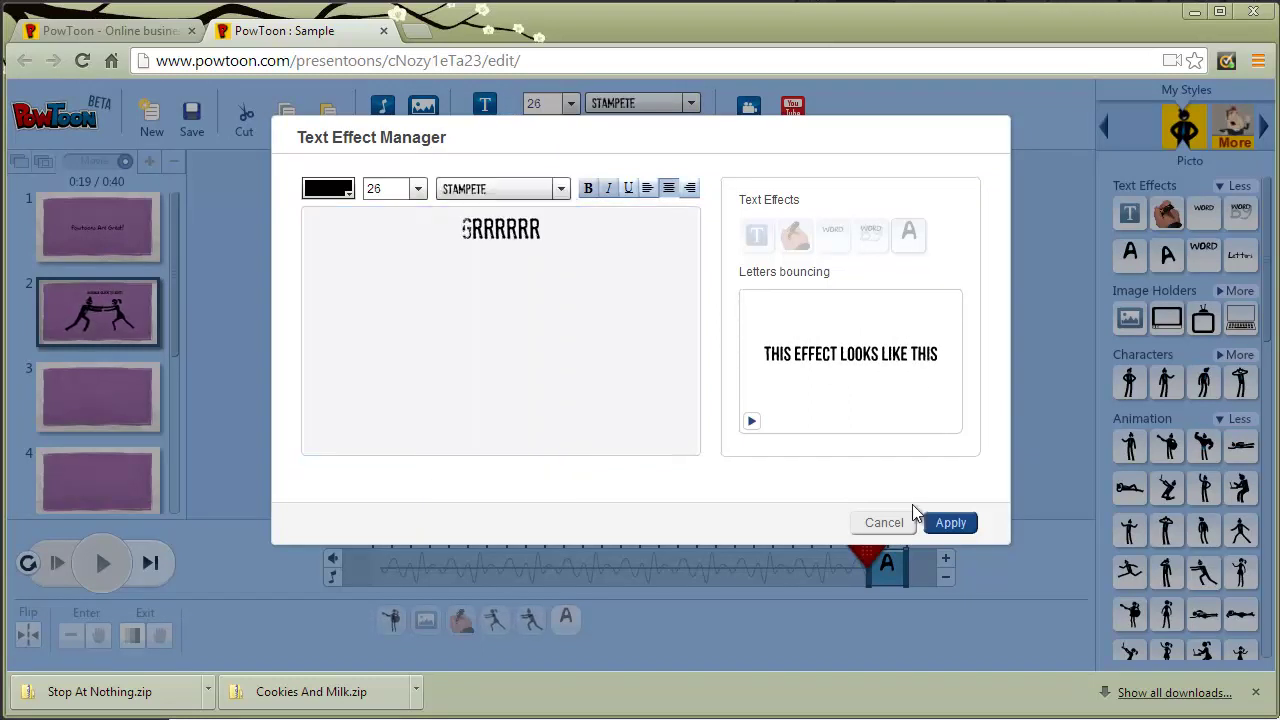
click(558, 236)
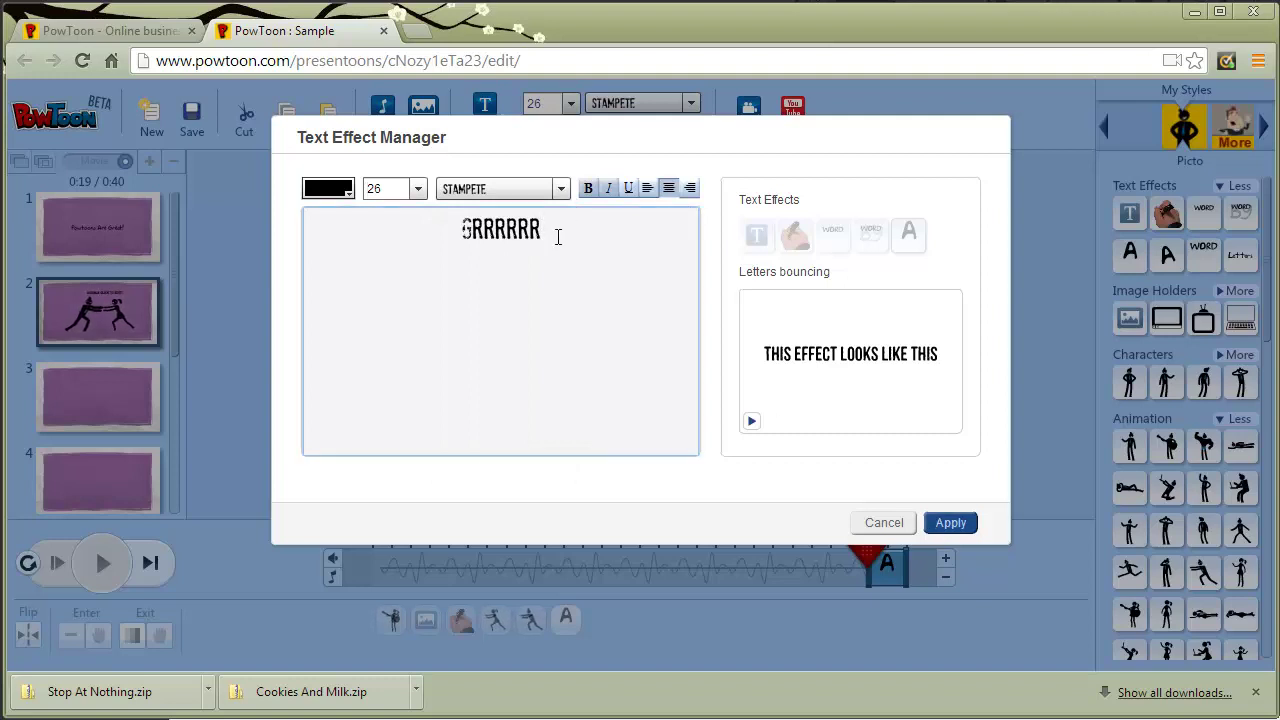
text(!)
click(946, 521)
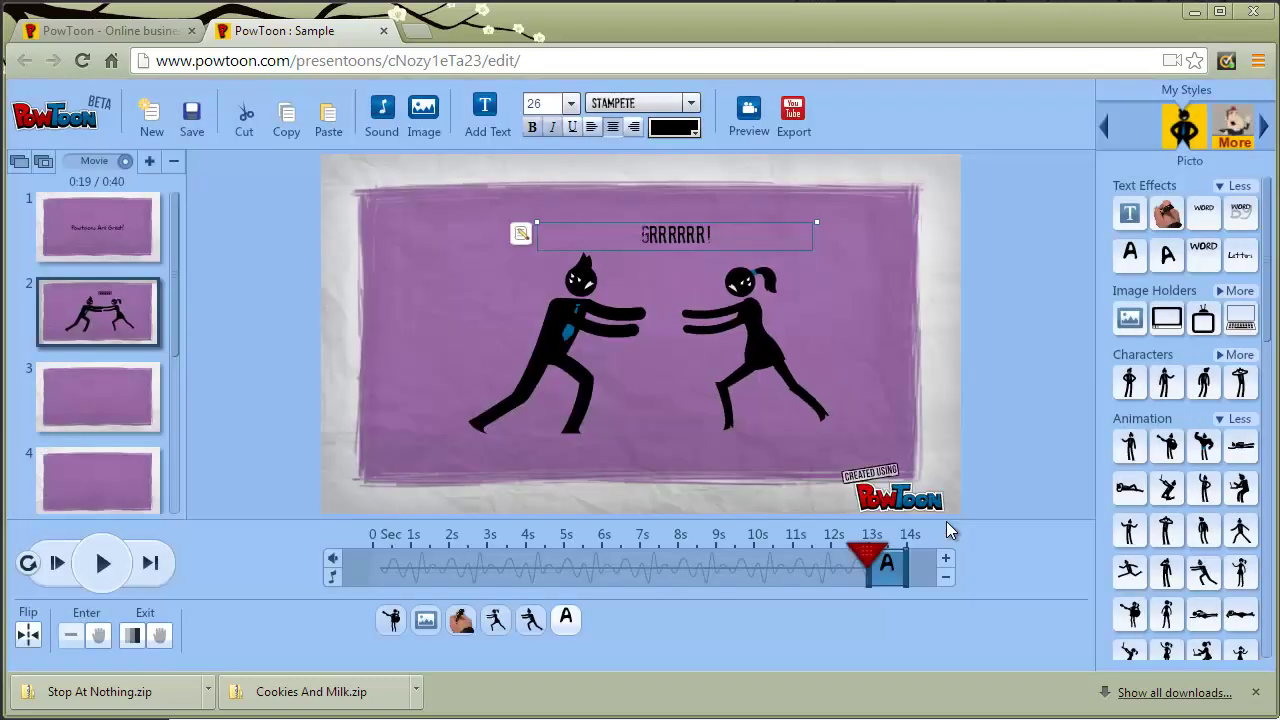
Step: Set the bouncing text to start at about 11.5 seconds, and play slide 2 from about 4 seconds
drag(867, 571, 811, 570)
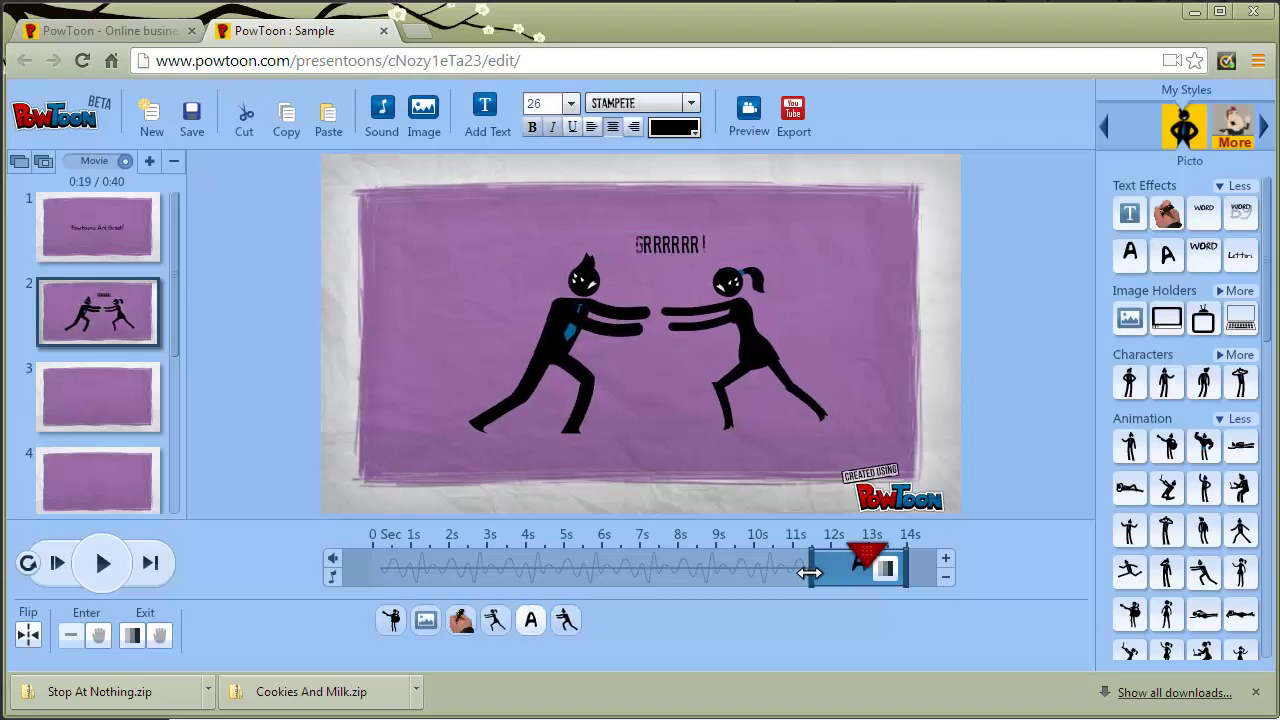
click(524, 552)
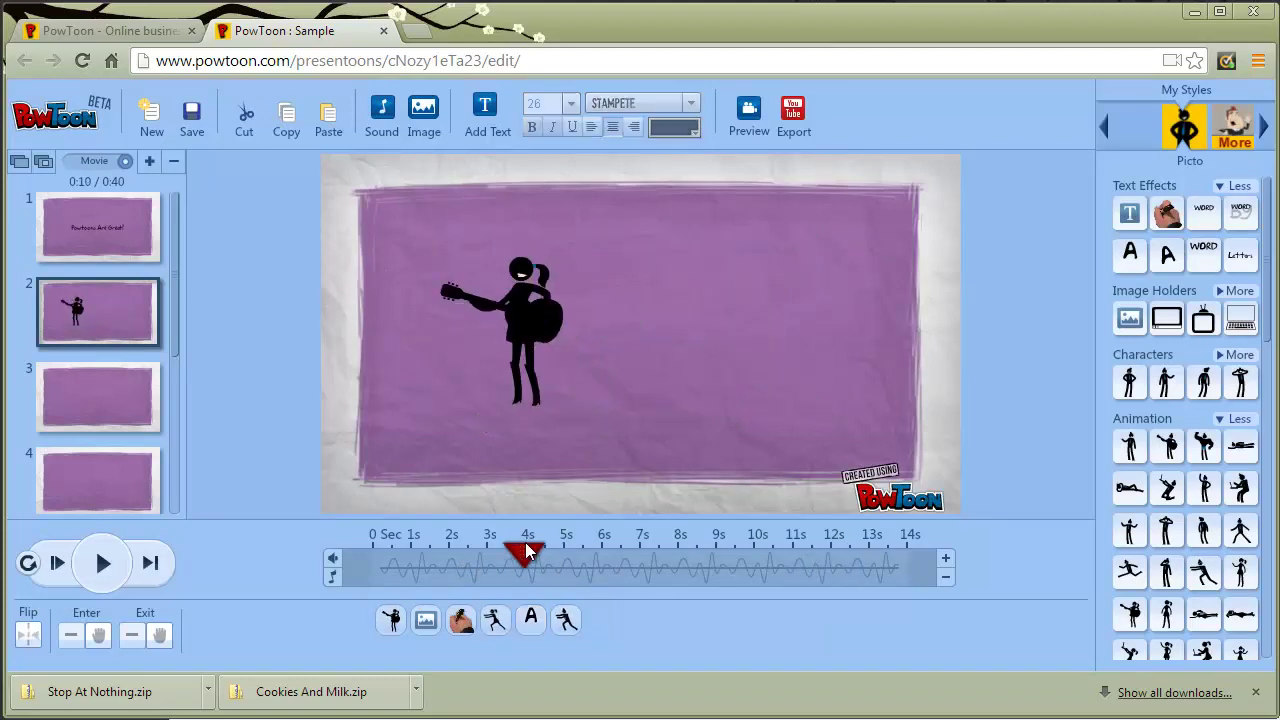
click(113, 573)
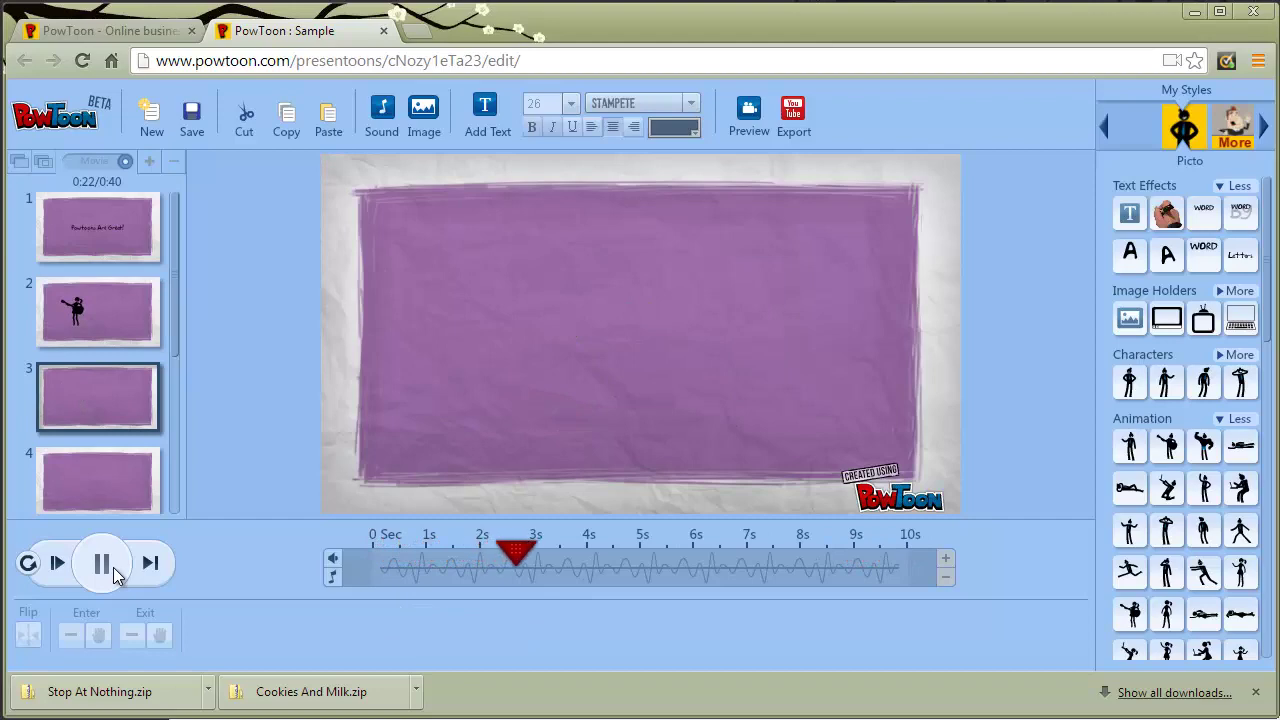
click(113, 567)
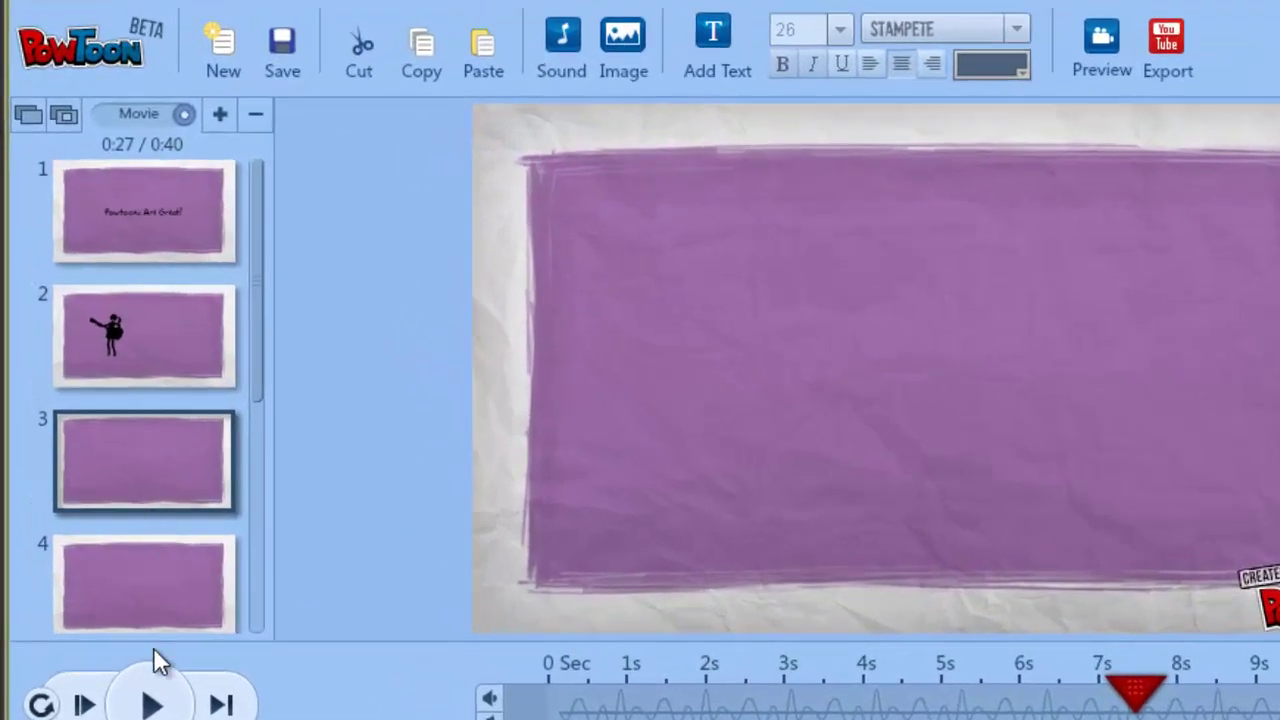
Step: Delete the two blank slides that follow slide 2
click(186, 383)
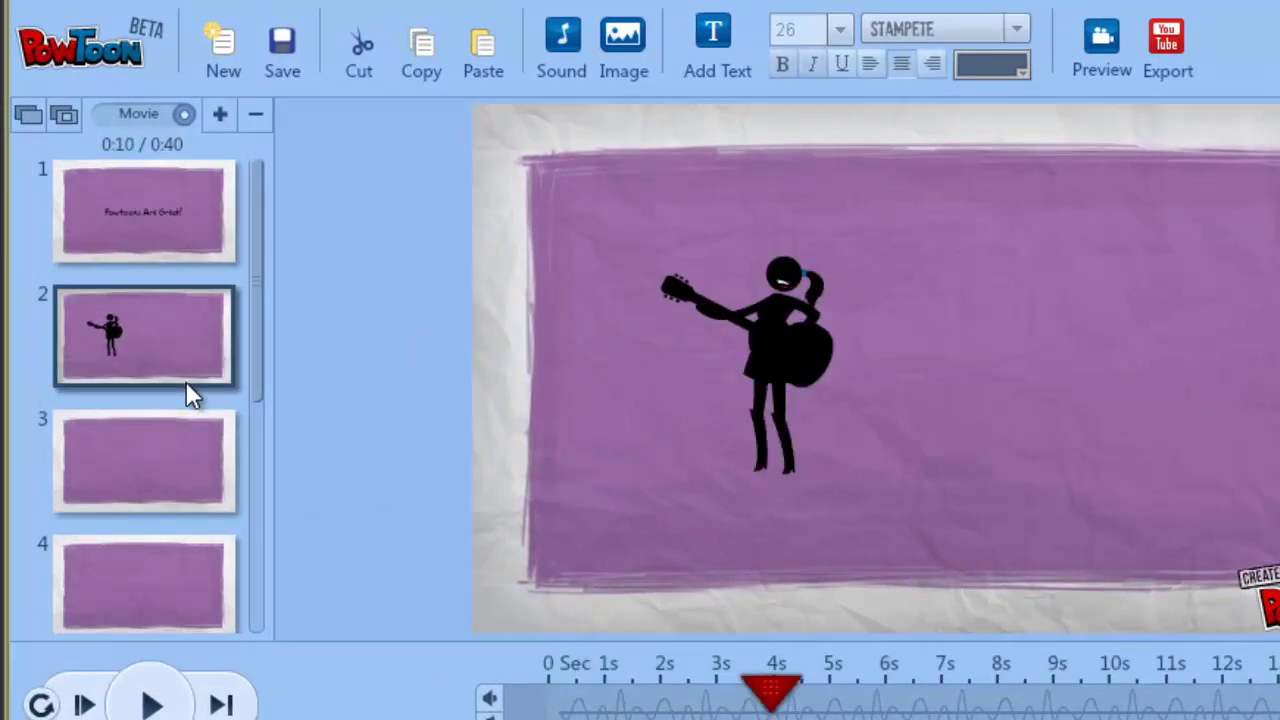
click(152, 540)
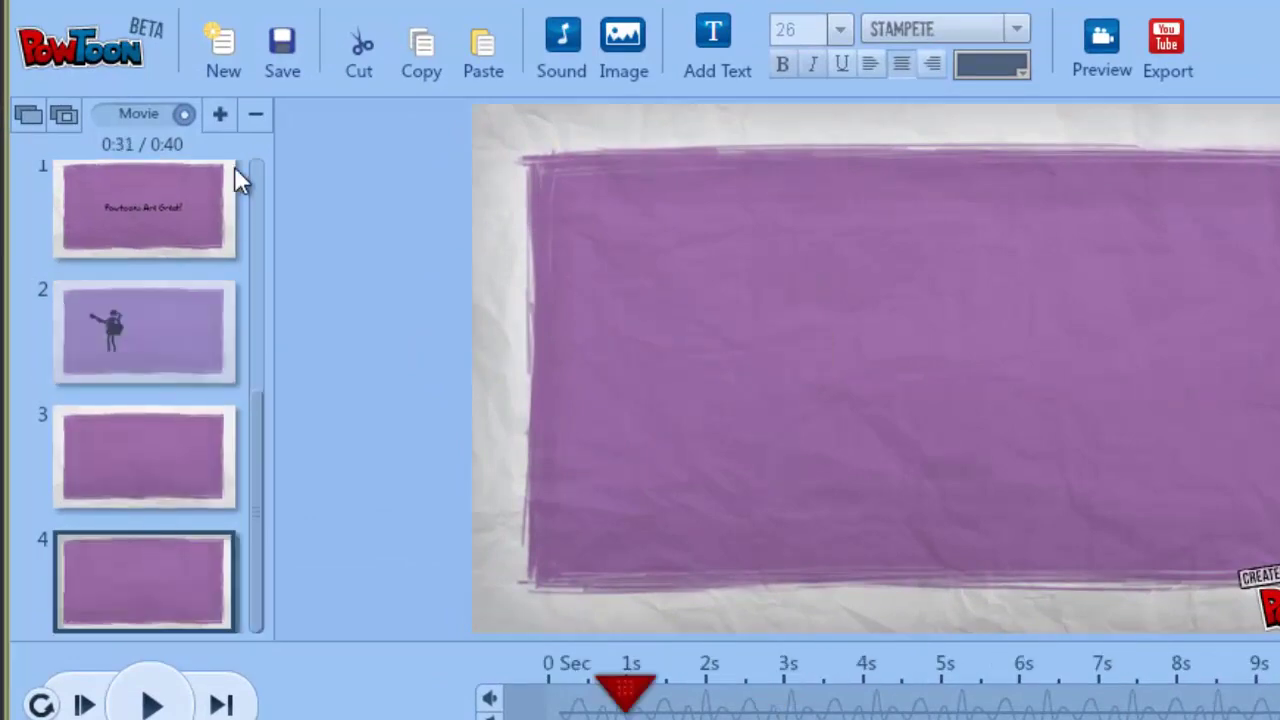
click(258, 116)
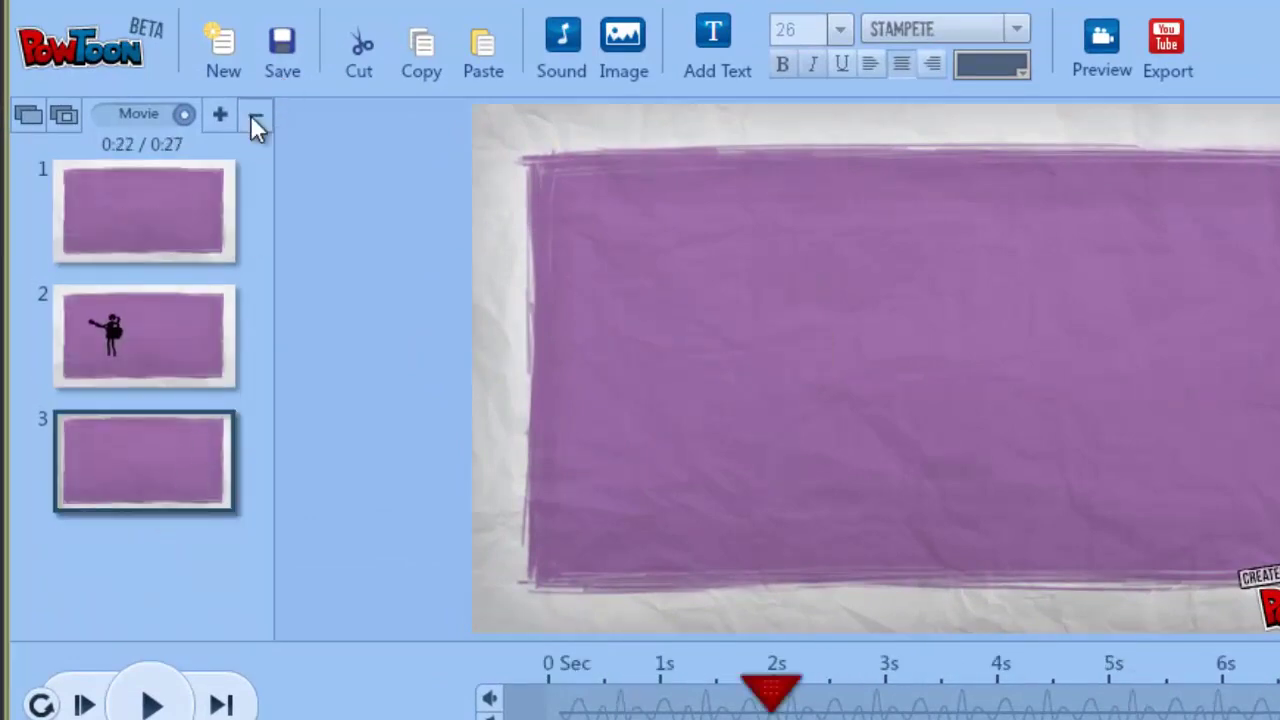
click(256, 118)
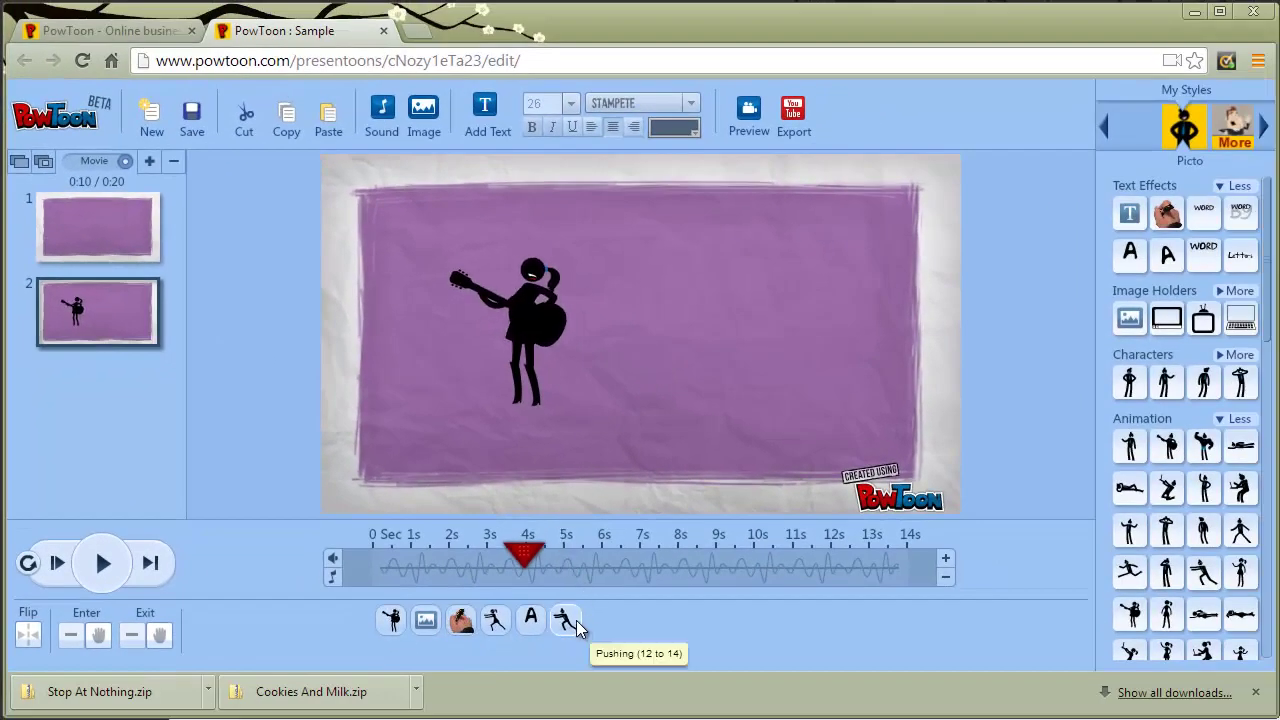
Step: Extend slide 2's timeline to 15 seconds, and play the slide from about 7 seconds to its end
click(576, 620)
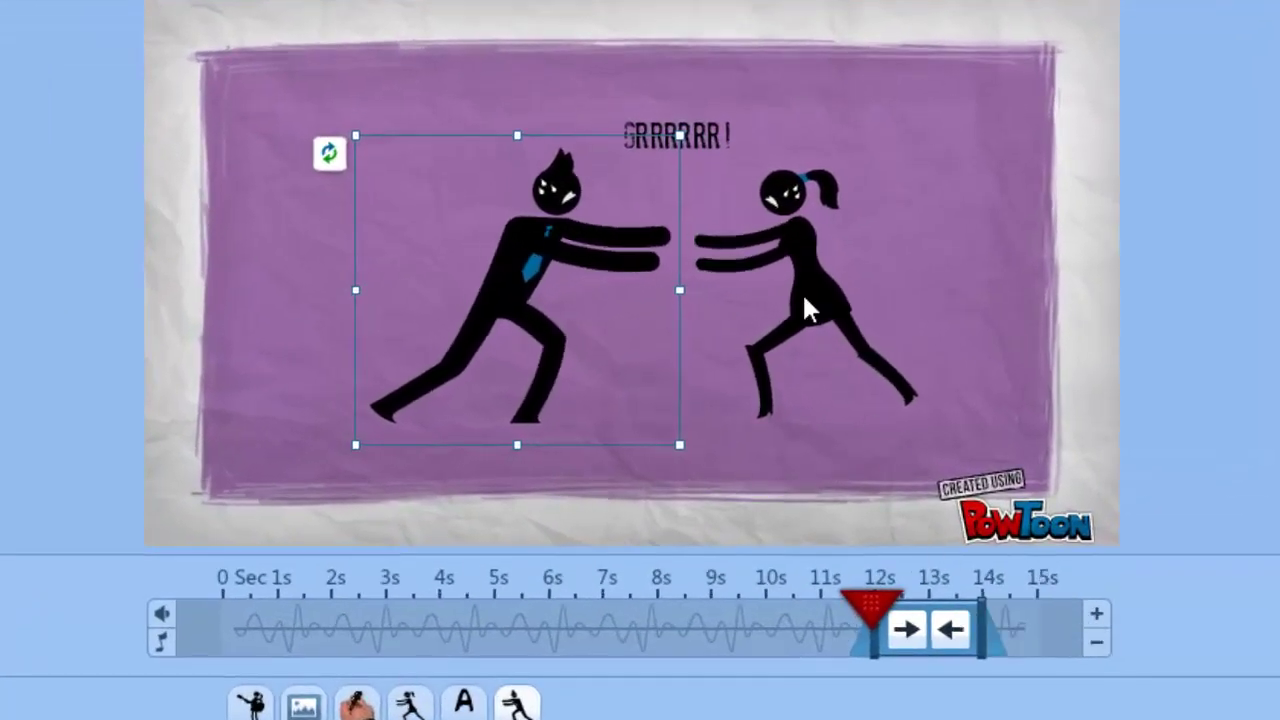
click(662, 131)
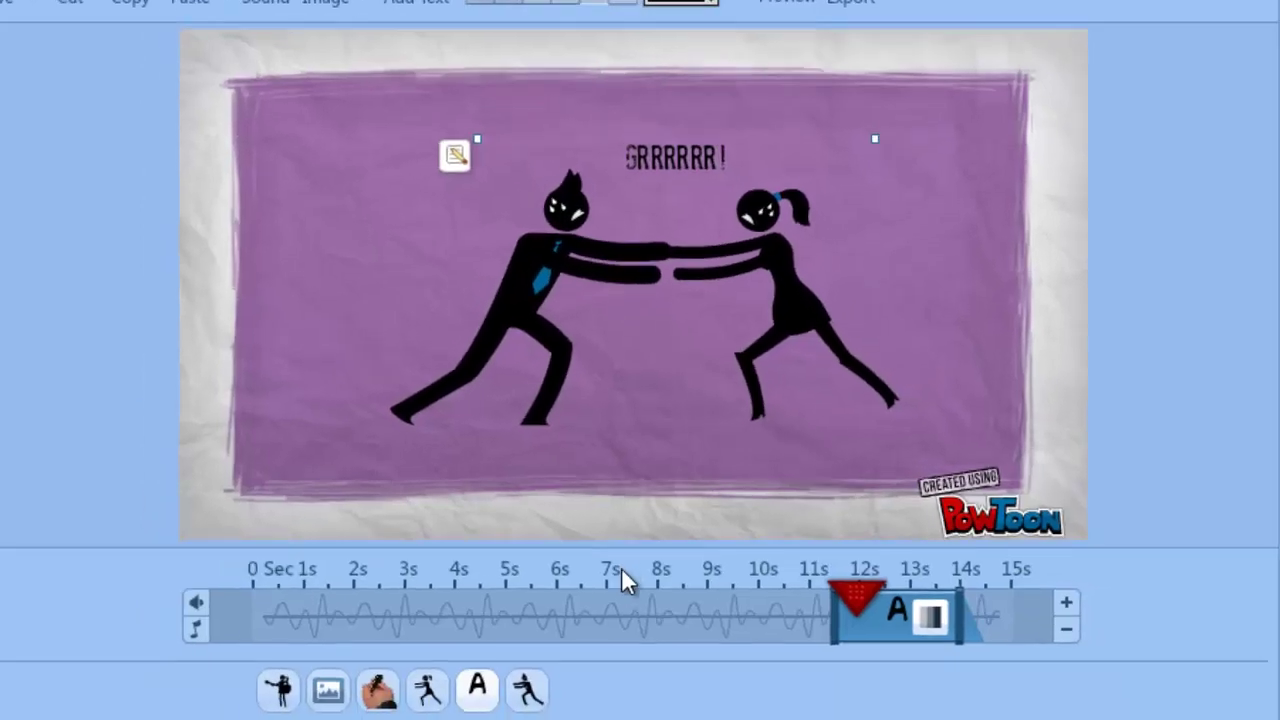
click(621, 592)
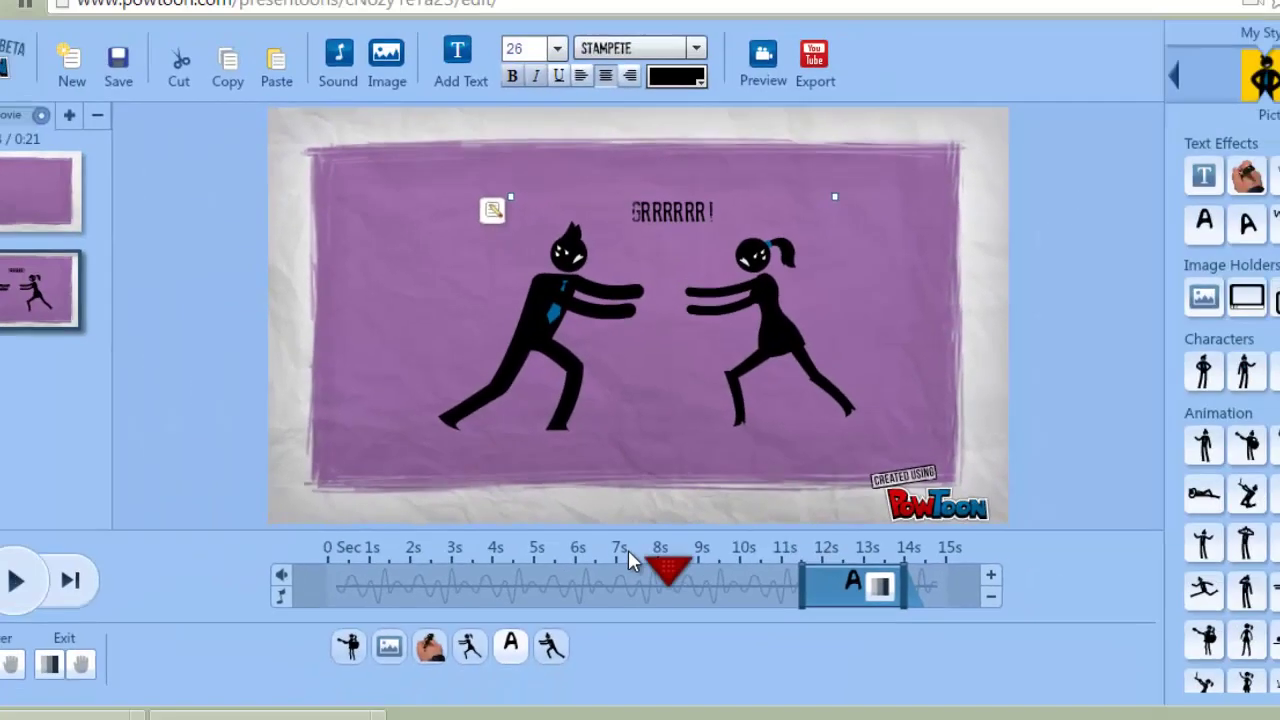
click(628, 552)
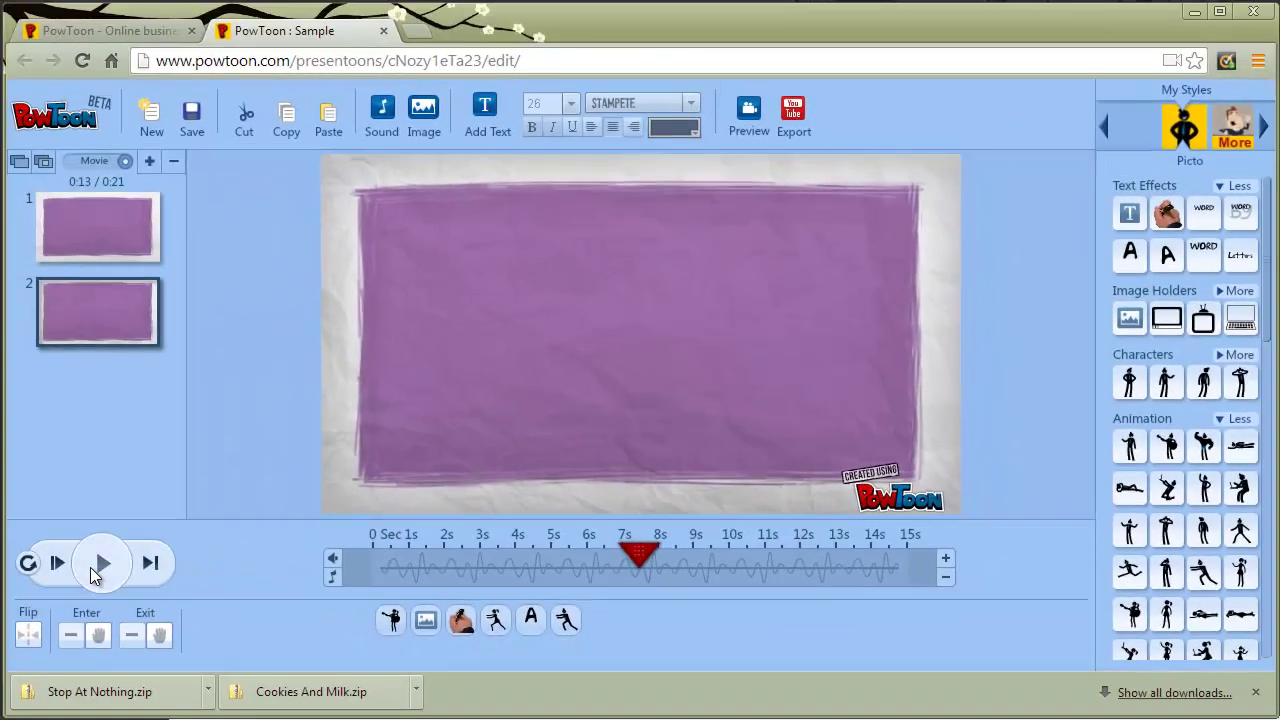
click(100, 563)
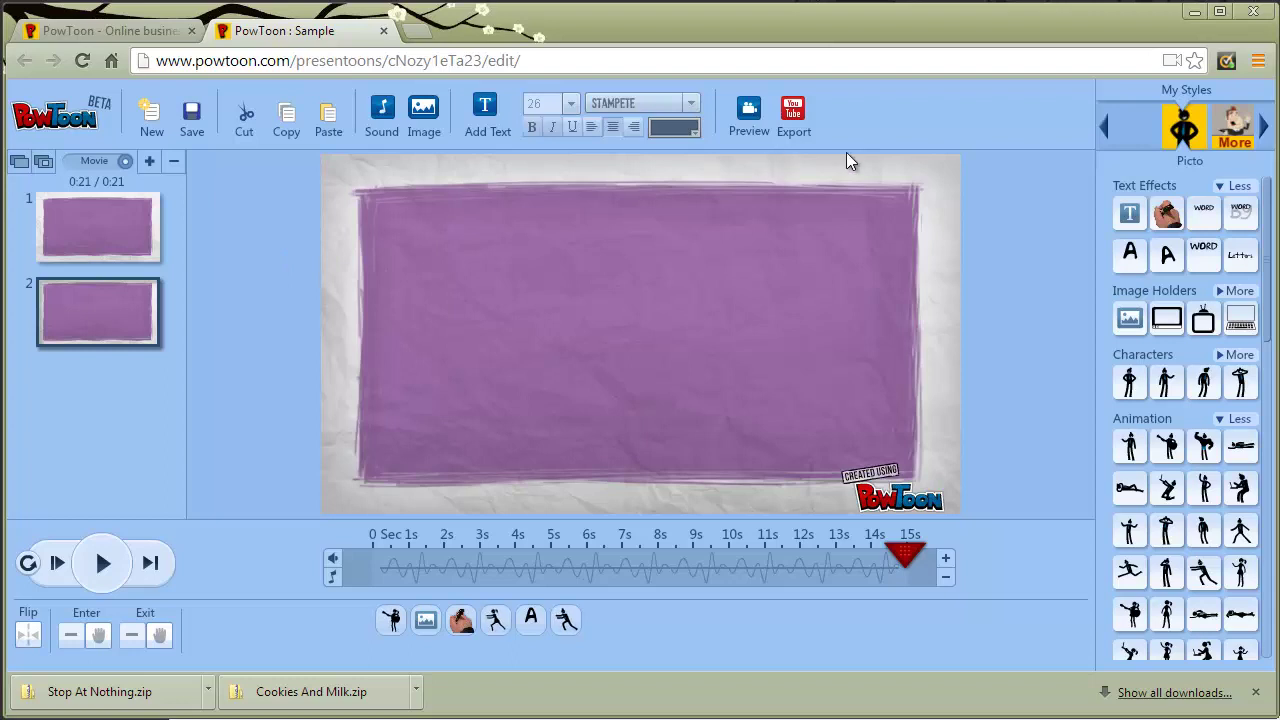
Step: Export the Sample PowToon to YouTube as Free Medium (480p), granting PowToon access to the YouTube account
click(792, 116)
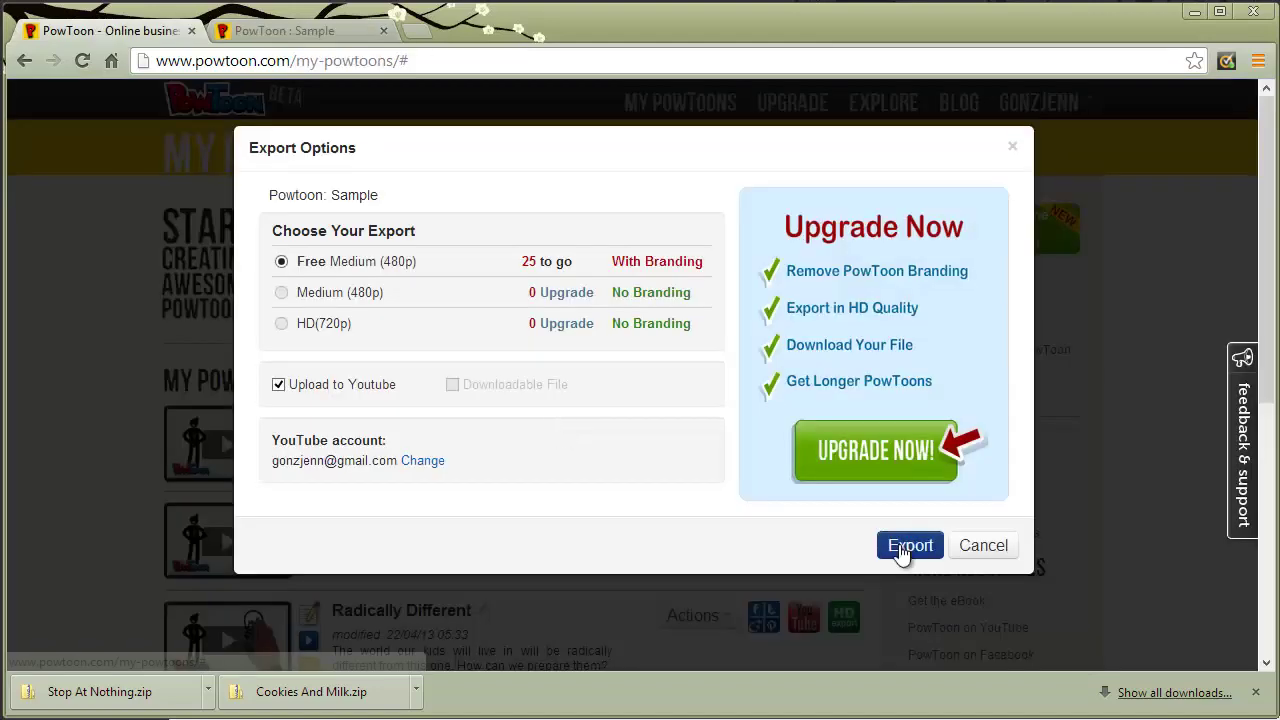
click(908, 543)
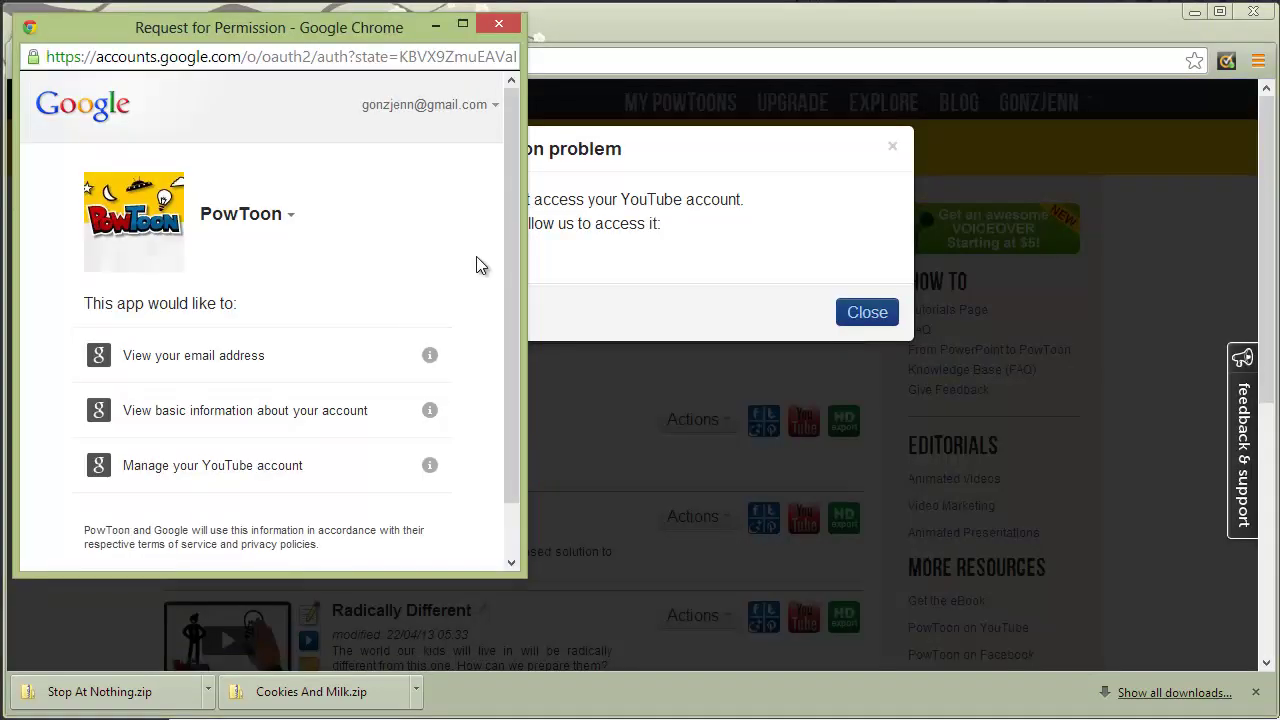
drag(505, 431, 477, 490)
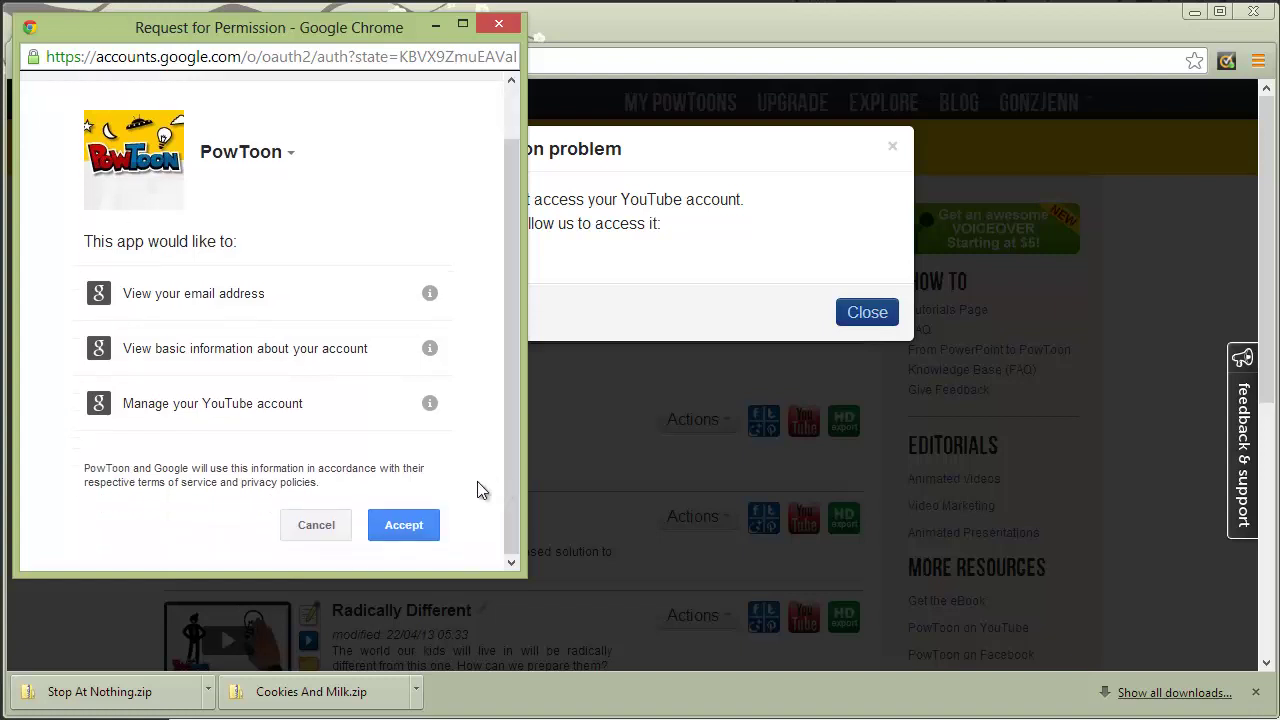
click(410, 520)
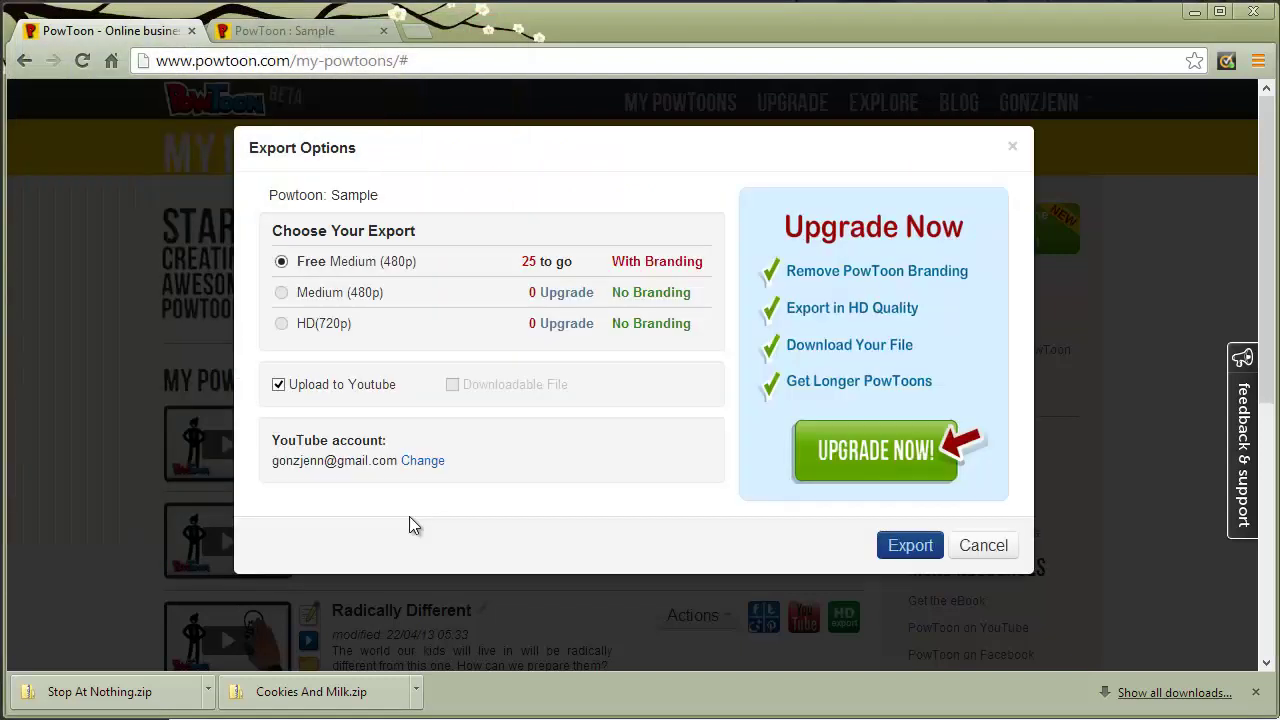
click(910, 545)
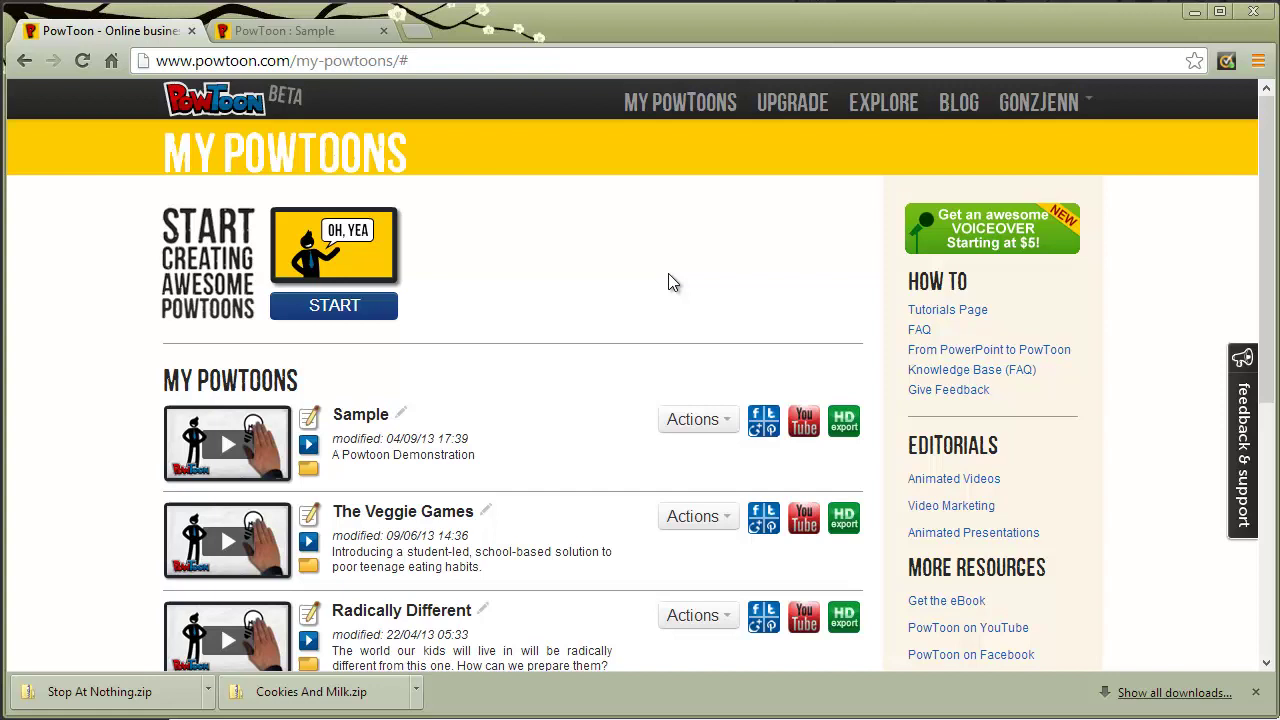
Step: Copy the web address of the Sample PowToon's playback page and display its embed code
click(307, 446)
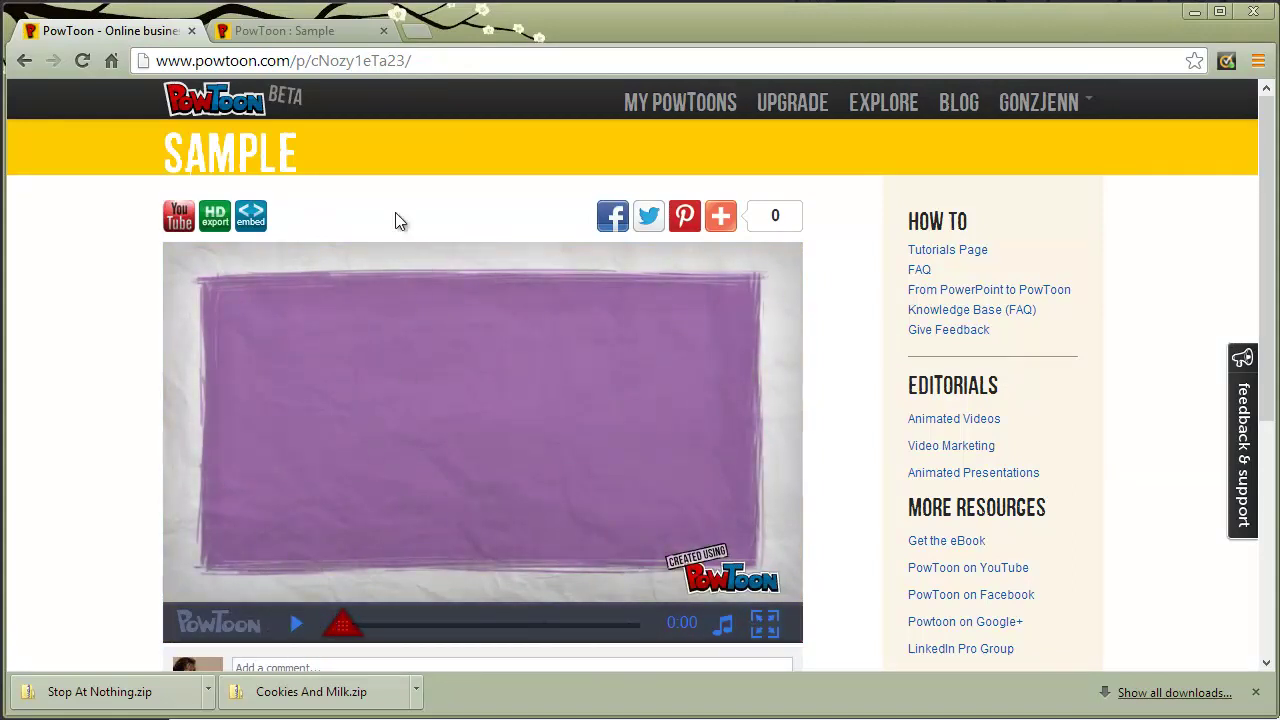
click(382, 62)
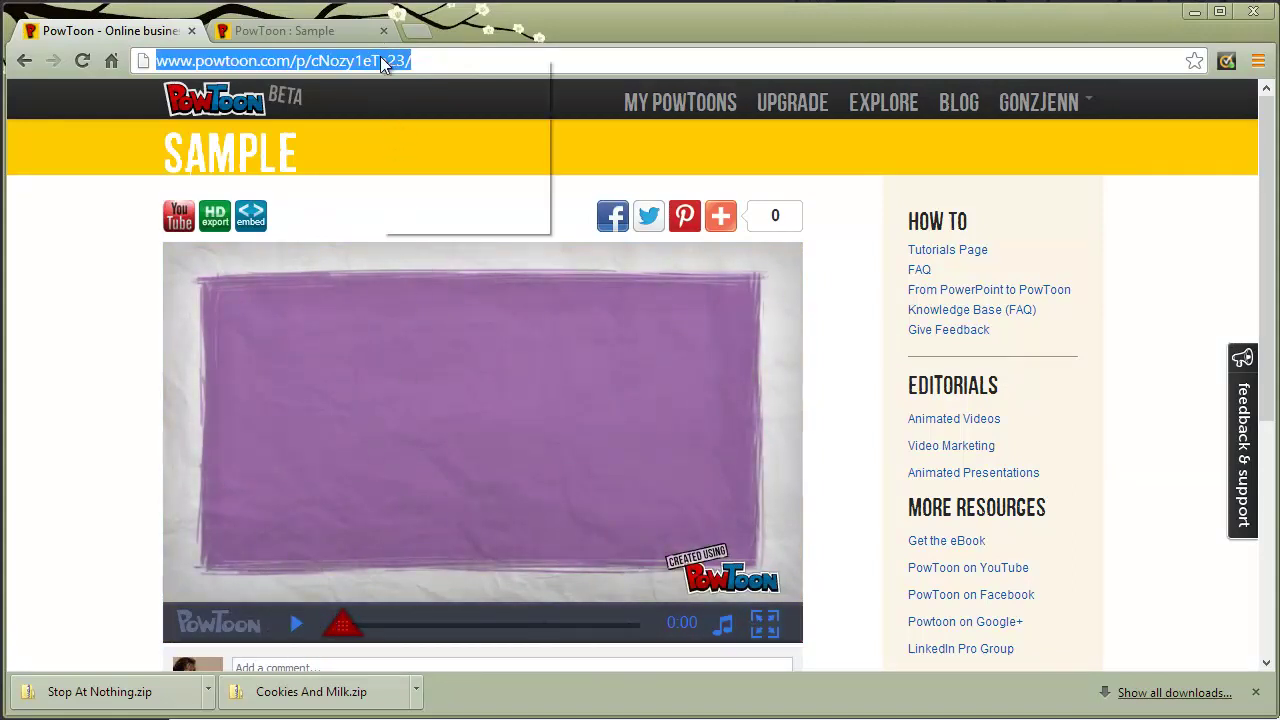
right_click(382, 62)
click(414, 92)
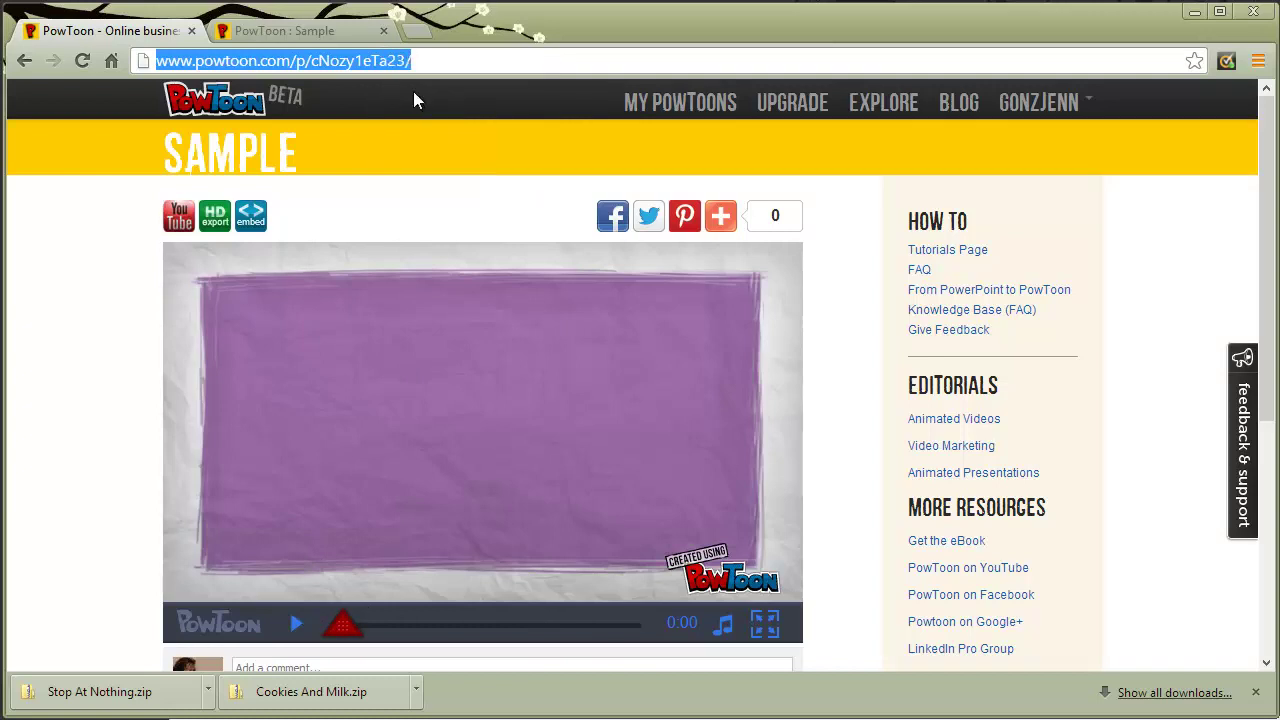
click(63, 346)
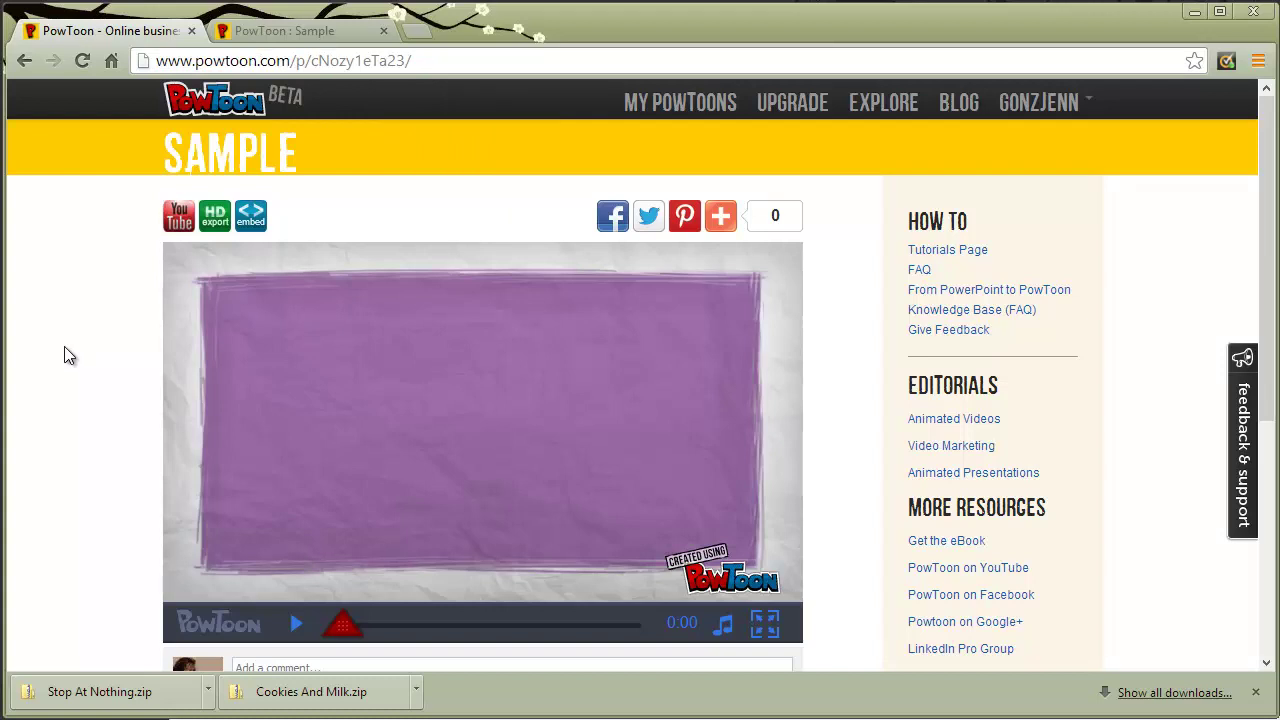
click(256, 219)
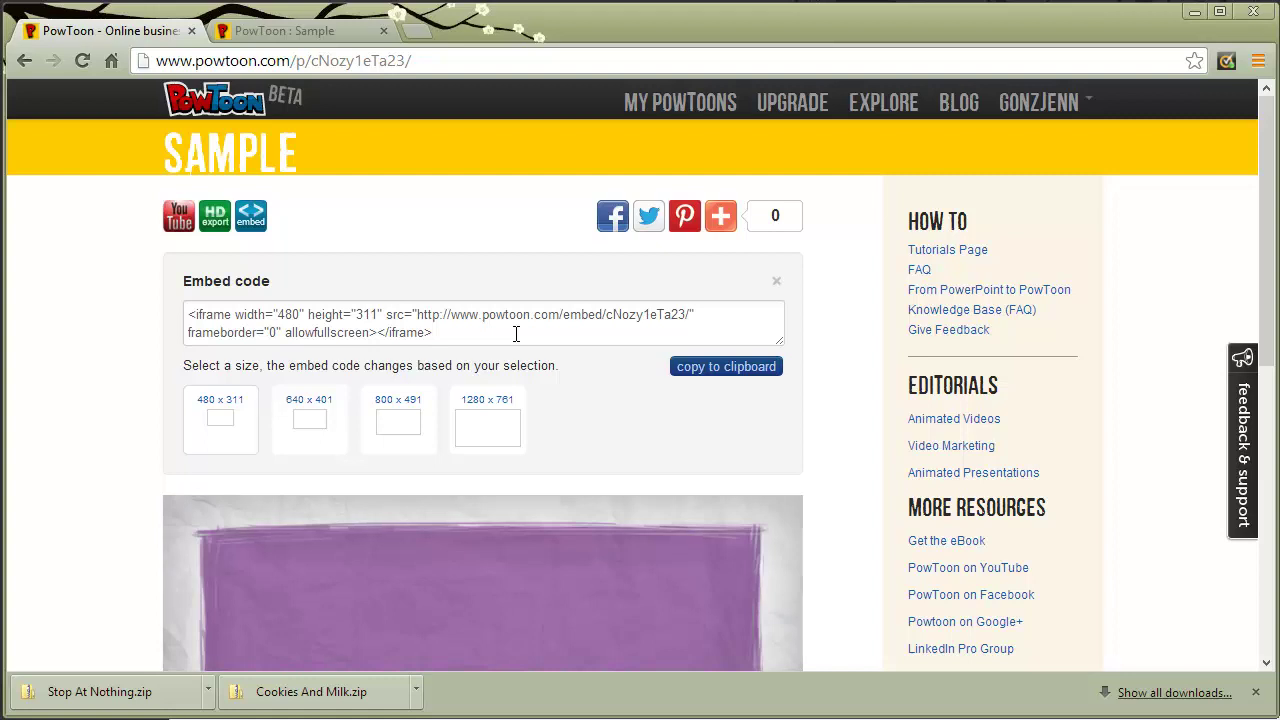
Step: Switch to the YouTube channel's uploaded videos, play the Sample video briefly and pause it
click(420, 32)
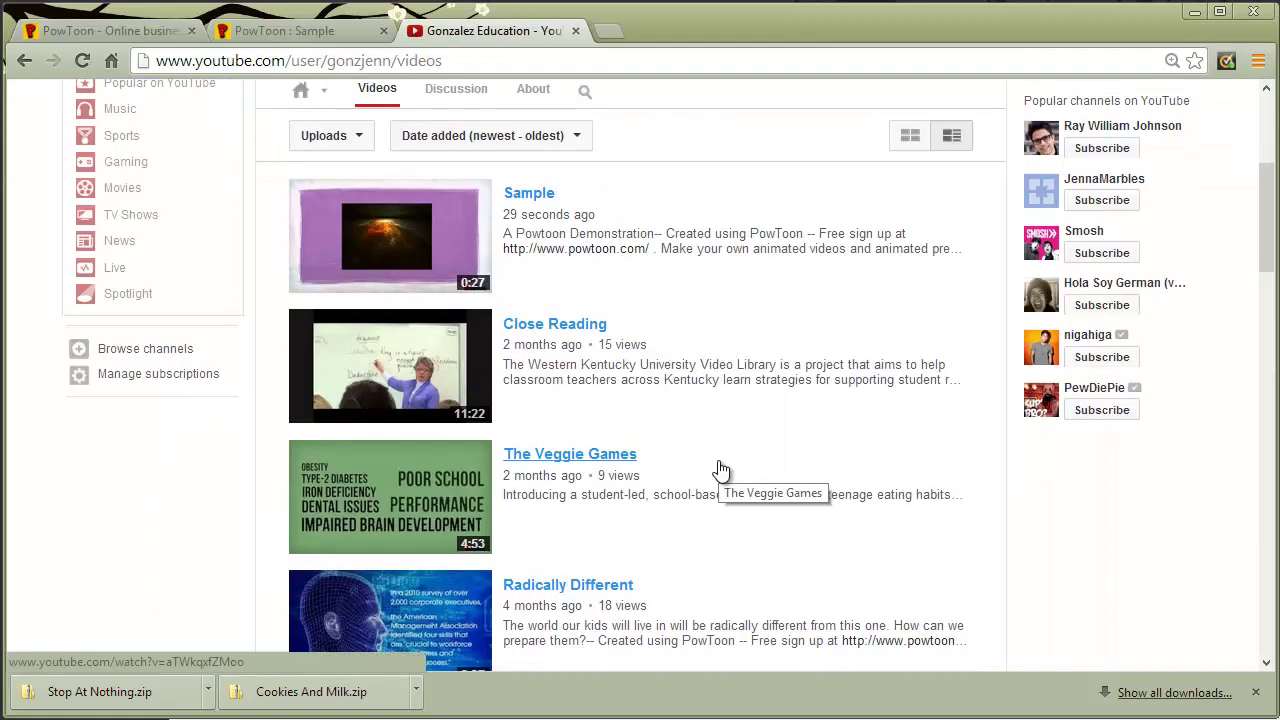
scroll(721, 469, up, 1)
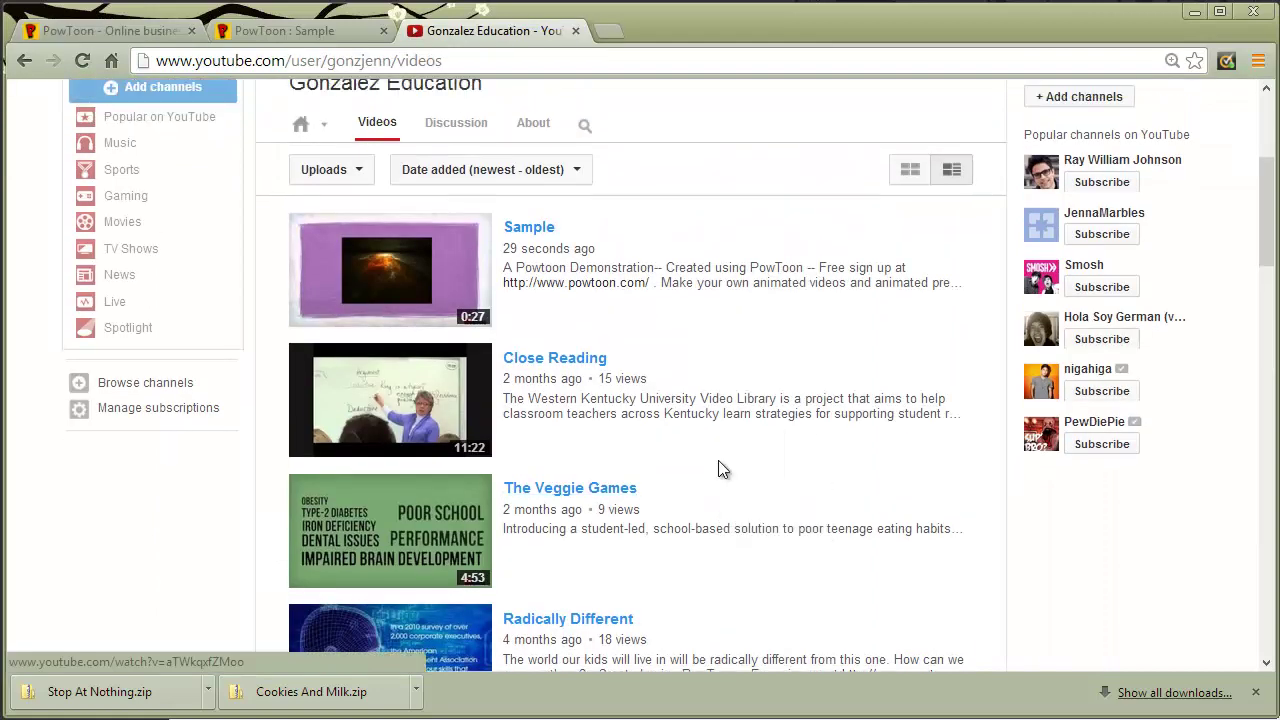
click(432, 262)
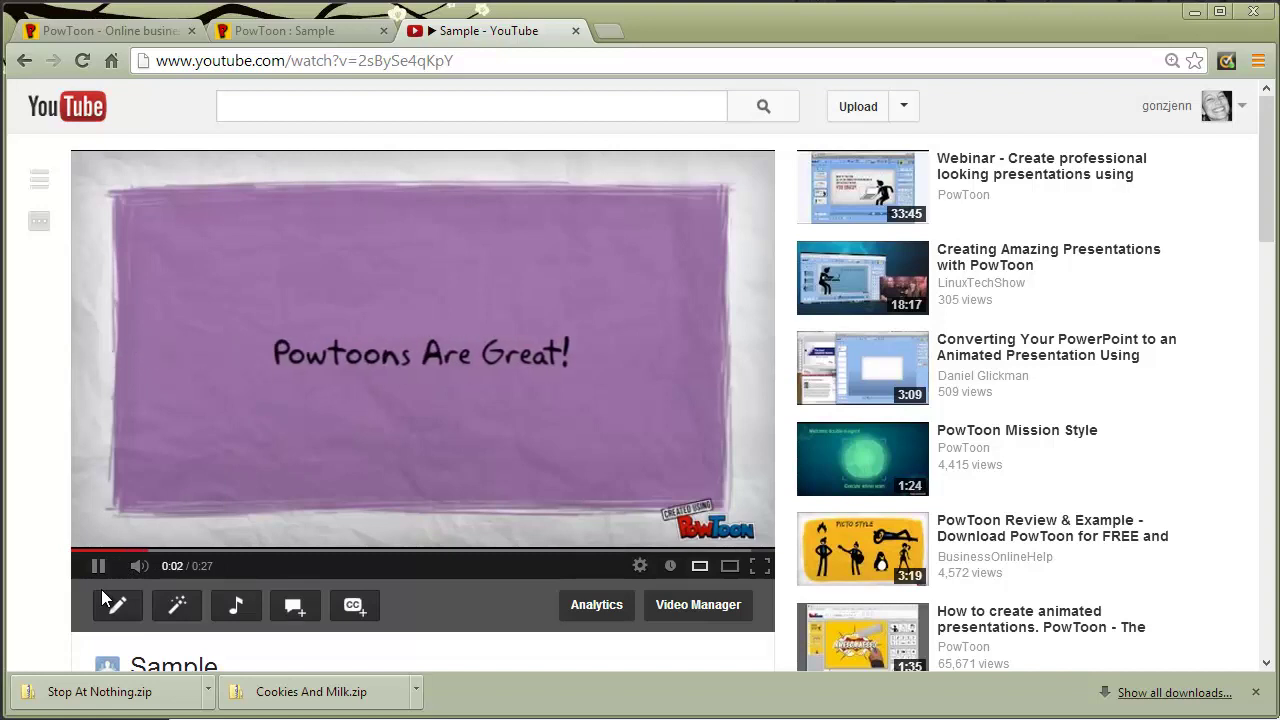
click(99, 567)
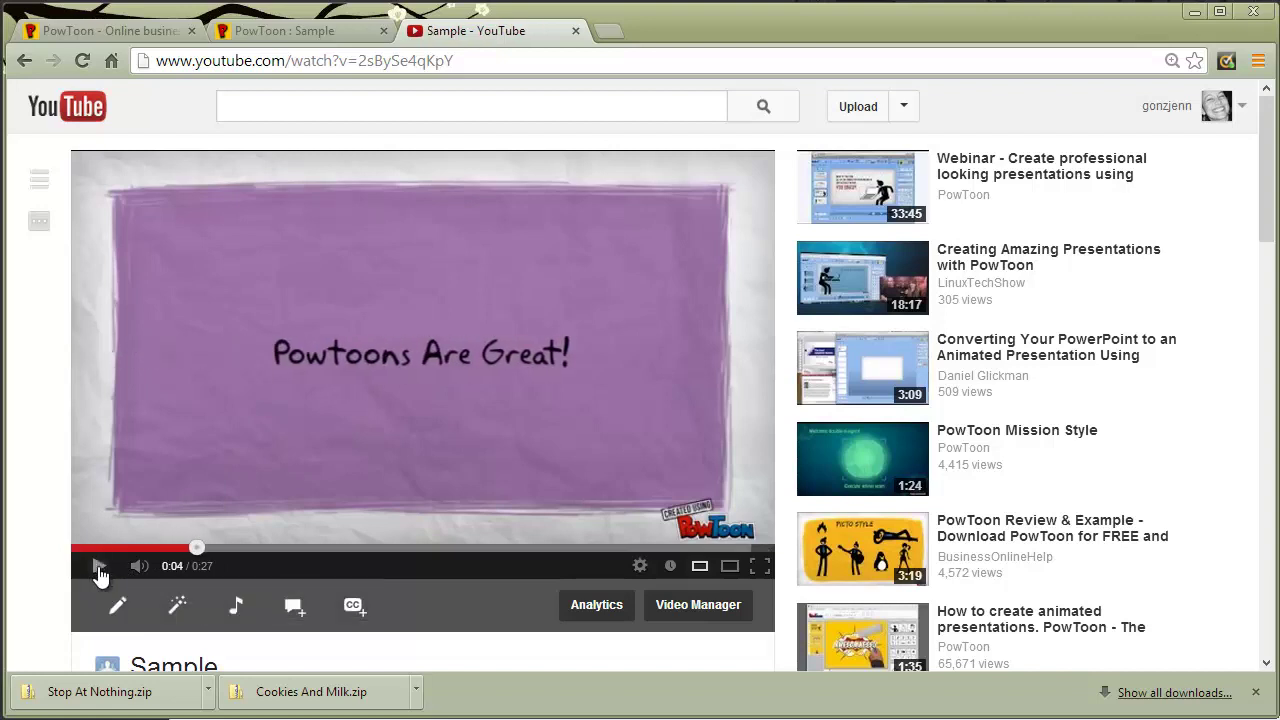